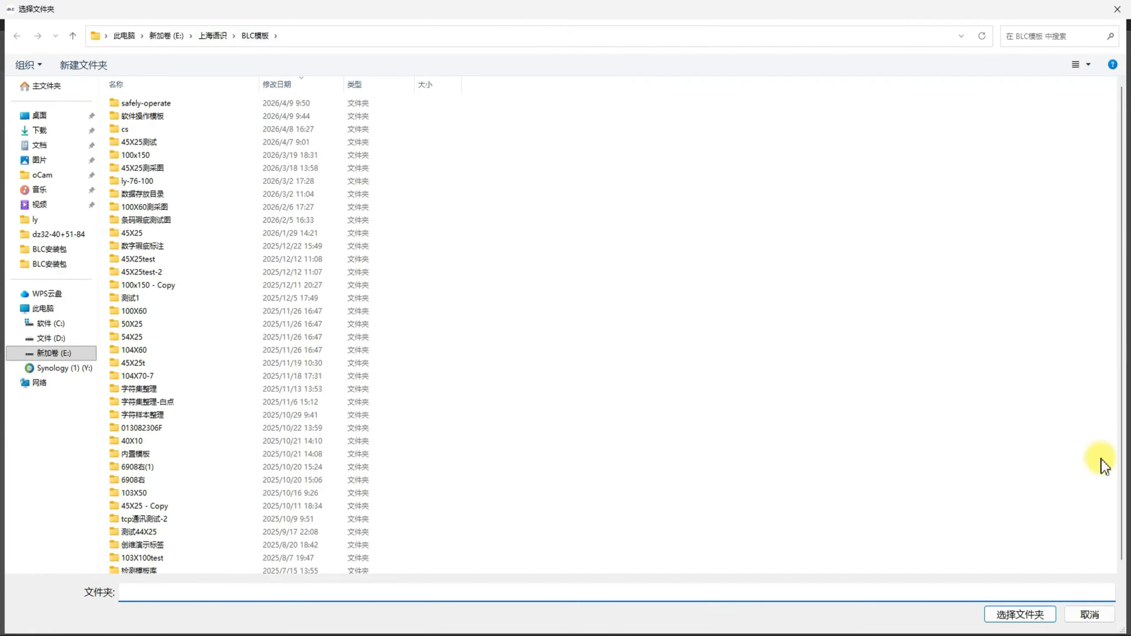
Set the VPF library root directory to the E:\上海语识\BLC模板 folder and save the system settings.
{"action": "left_click", "coordinate": [1020, 614]}
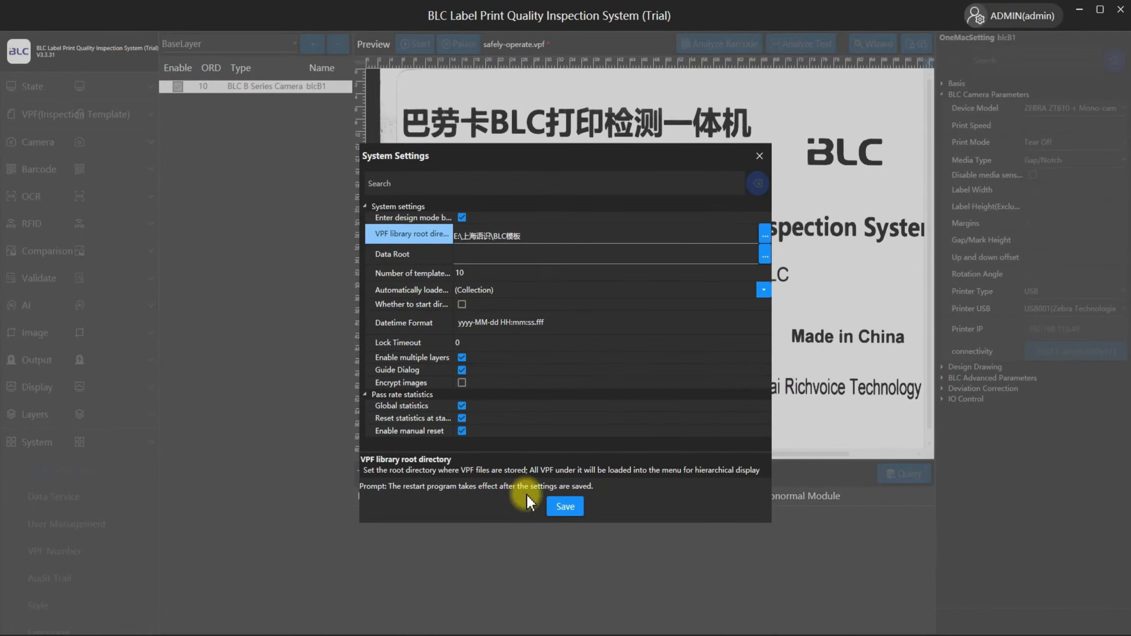
{"action": "left_click", "coordinate": [572, 511]}
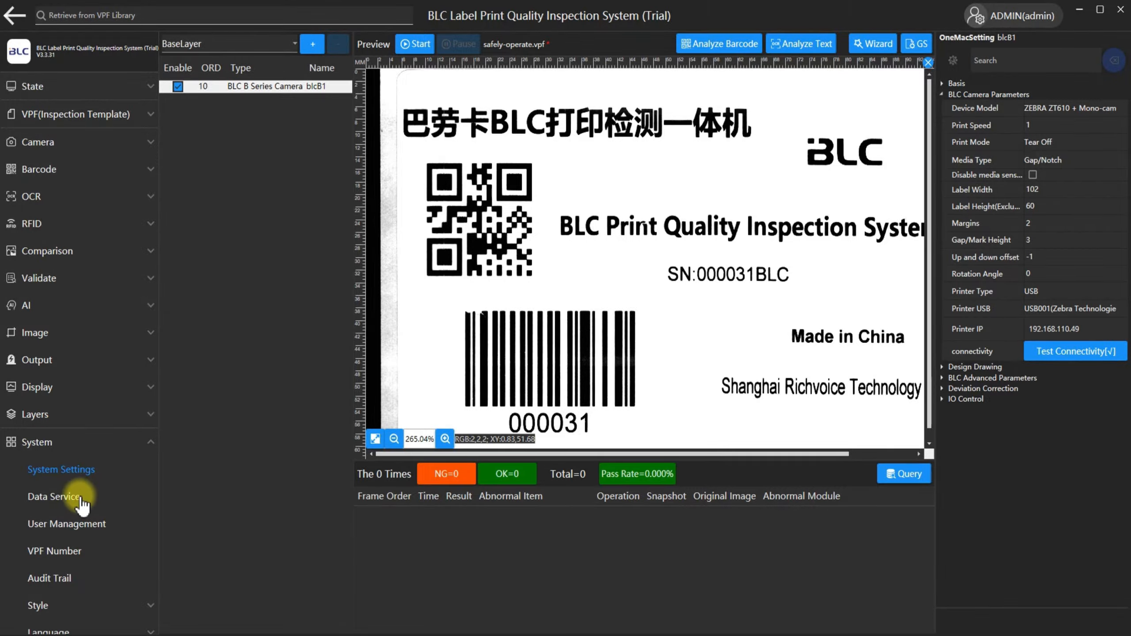
Review the WebAPI service's enabled, self-starting and port options in the data service settings, and save them.
{"action": "left_click", "coordinate": [52, 503]}
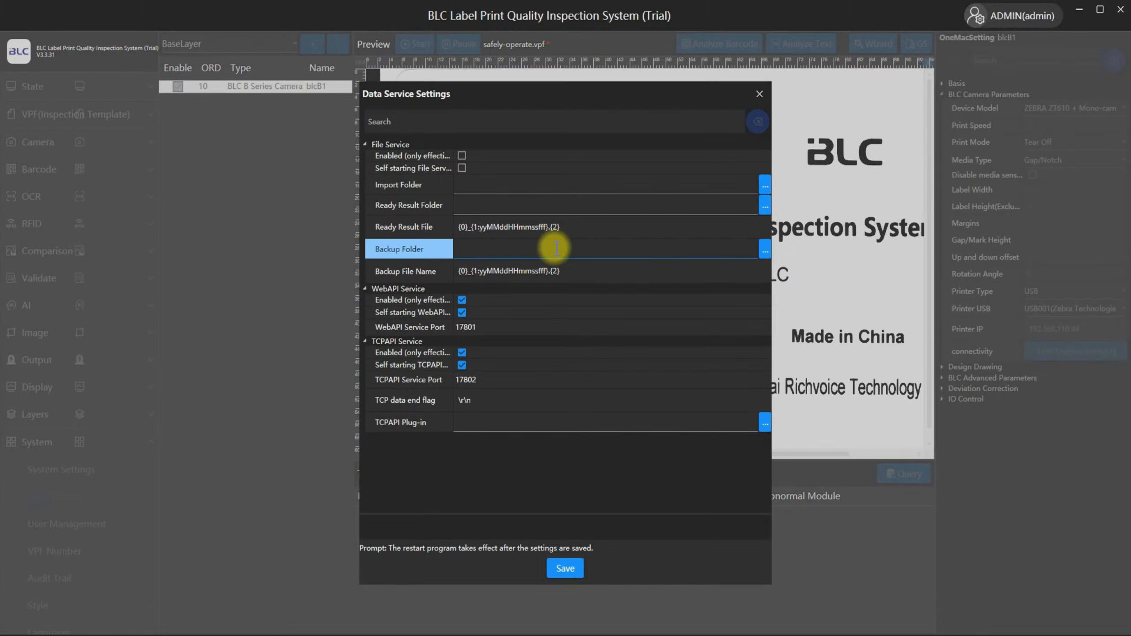
{"action": "left_click", "coordinate": [408, 303]}
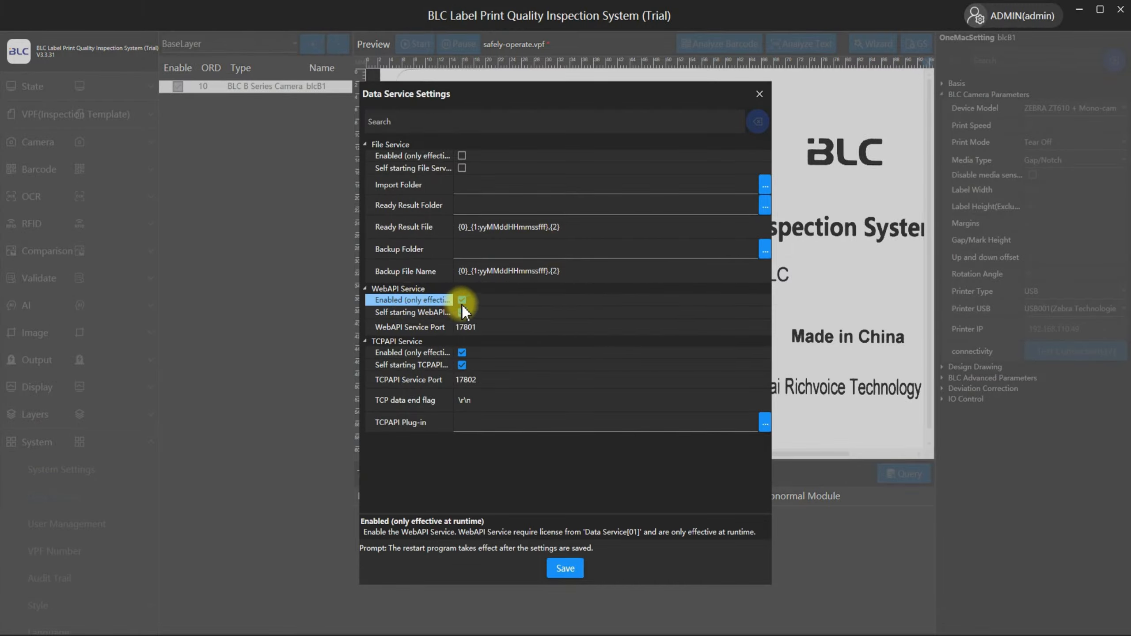
{"action": "left_click", "coordinate": [432, 313]}
{"action": "left_click", "coordinate": [431, 328]}
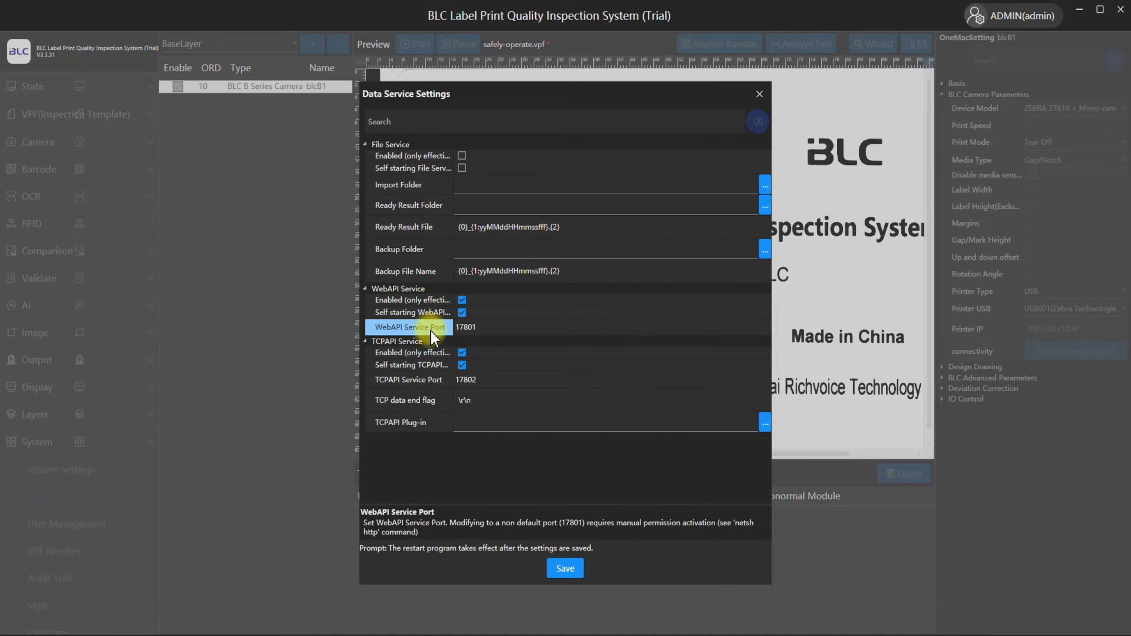
{"action": "left_click", "coordinate": [565, 568]}
Exit and restart the BLC inspection program, and reopen the recently used template safely-operate.vpf.
{"action": "left_click", "coordinate": [1121, 10]}
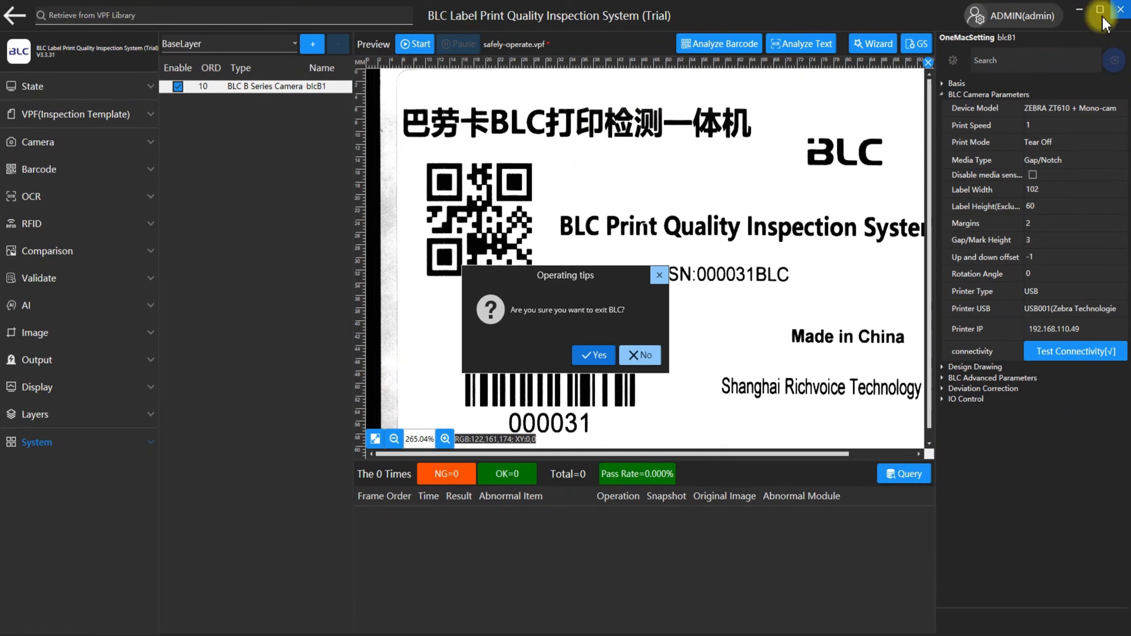
{"action": "left_click", "coordinate": [594, 356]}
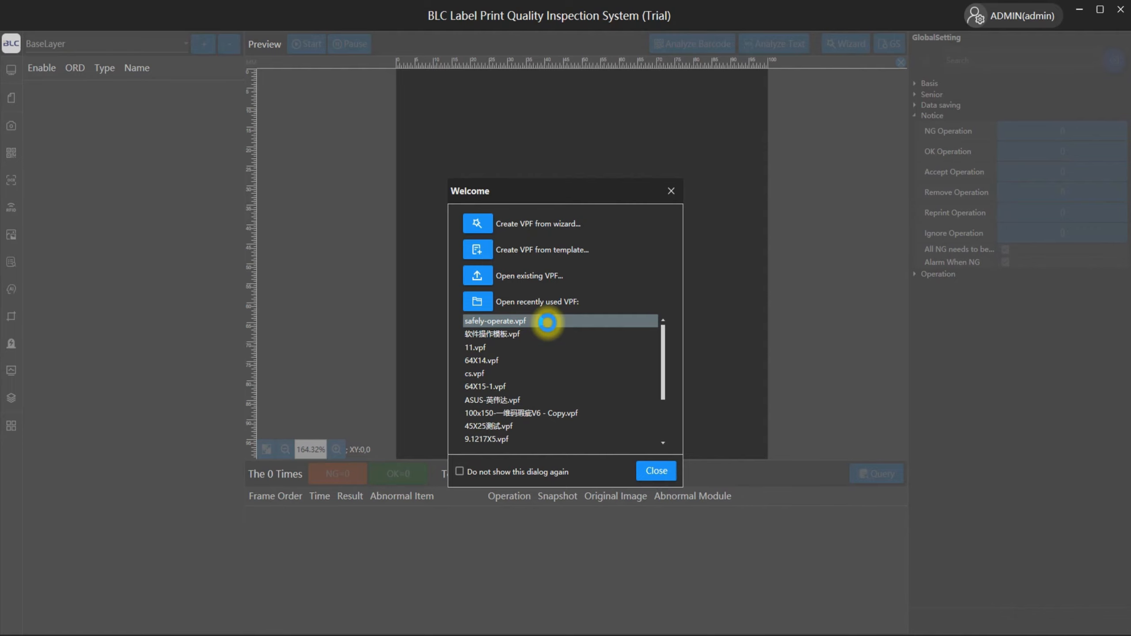
{"action": "double_click", "coordinate": [548, 322]}
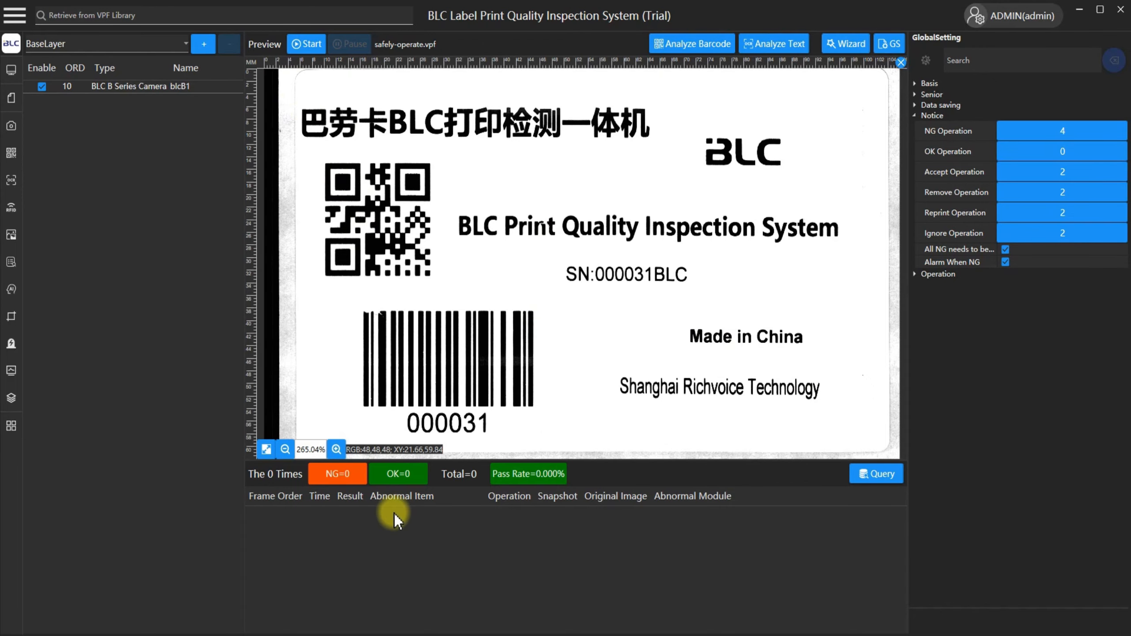
Switch to BarTender Designer and examine the database fields behind the linear barcode, the QR code and the 0001BLC text.
{"action": "left_click", "coordinate": [374, 611]}
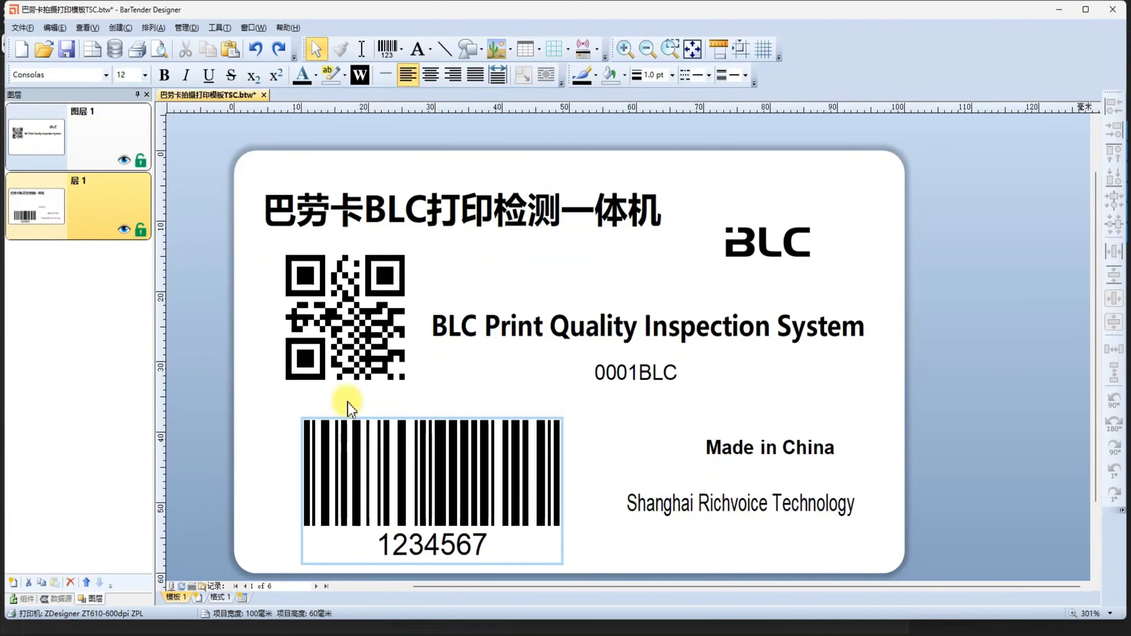
{"action": "left_click", "coordinate": [337, 355]}
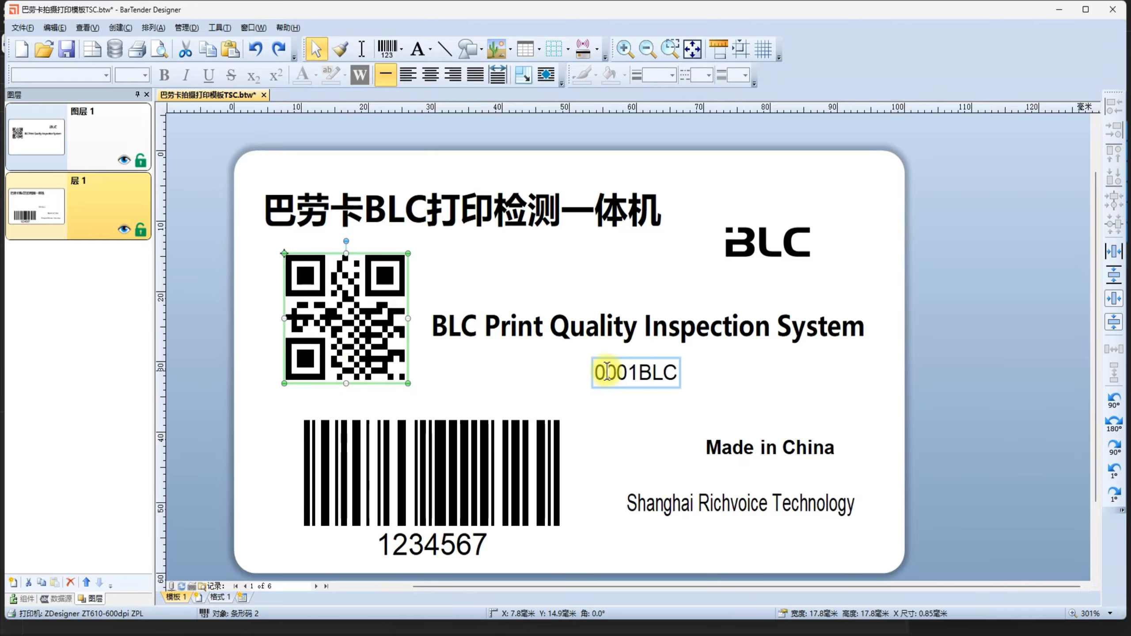
{"action": "left_click", "coordinate": [642, 373]}
{"action": "left_click", "coordinate": [518, 432]}
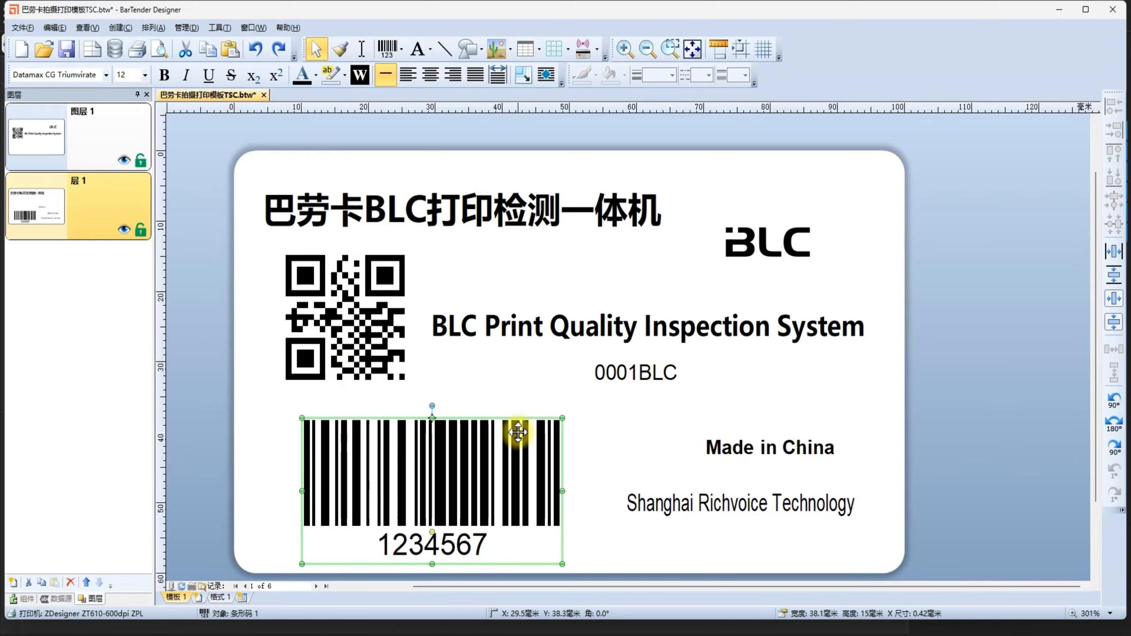
{"action": "double_click", "coordinate": [517, 434]}
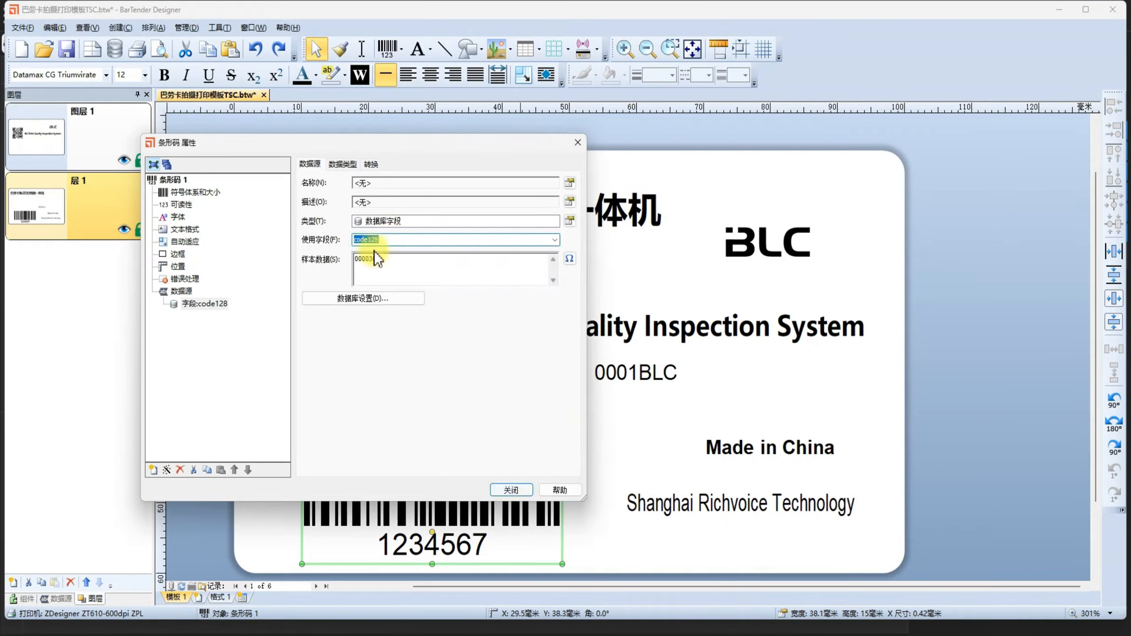
{"action": "left_click", "coordinate": [511, 489]}
{"action": "double_click", "coordinate": [353, 323]}
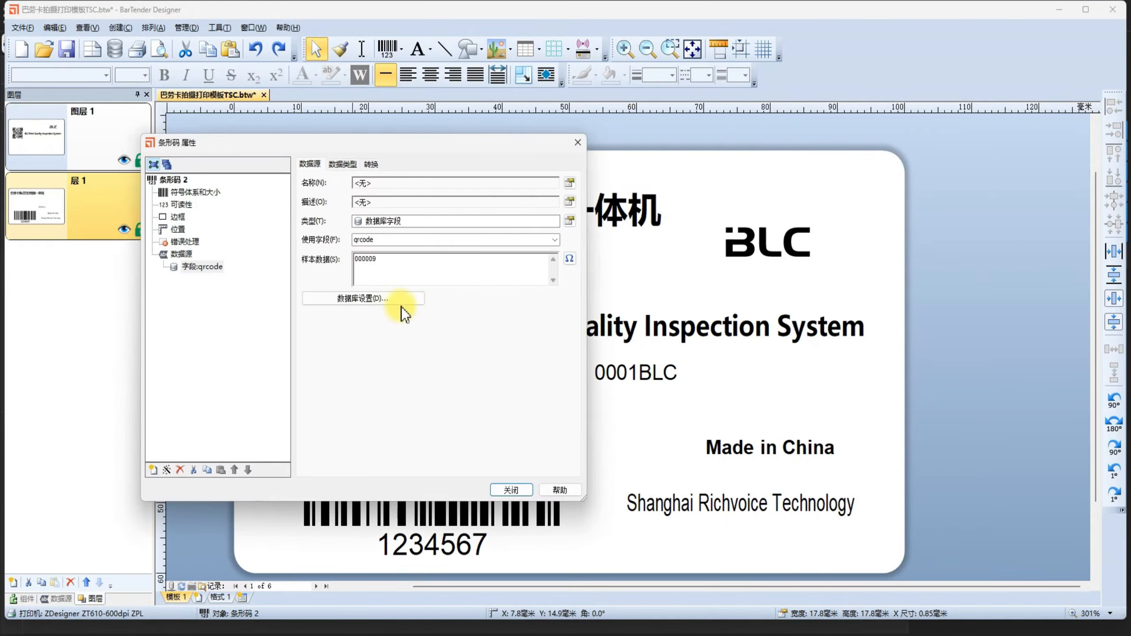
{"action": "left_click", "coordinate": [511, 489]}
{"action": "left_click", "coordinate": [638, 373]}
{"action": "double_click", "coordinate": [639, 373]}
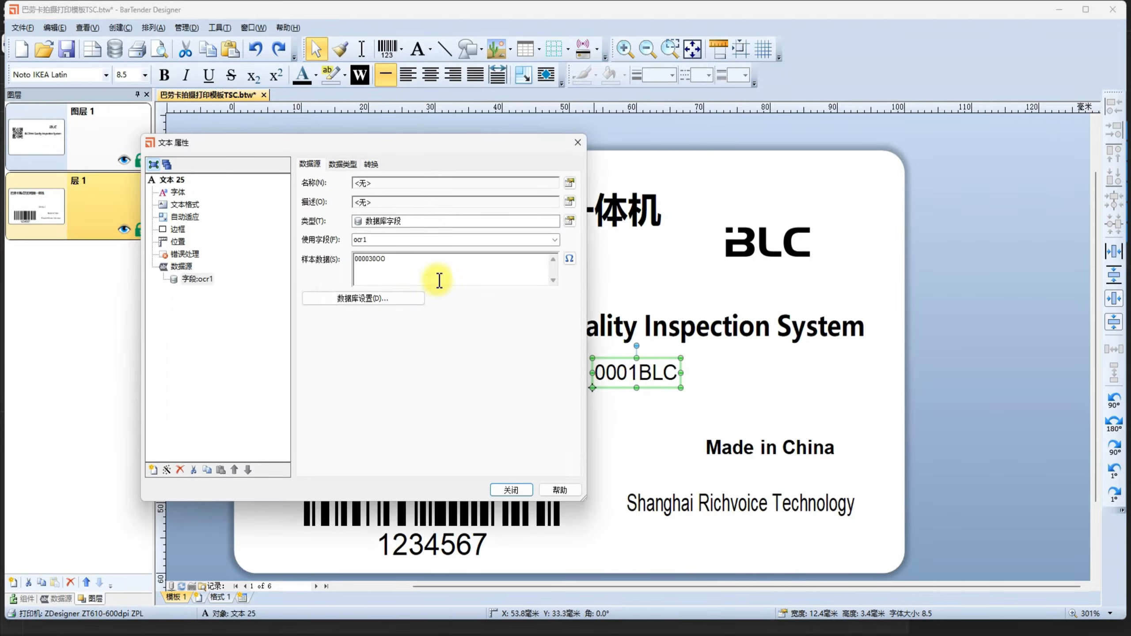
{"action": "left_click", "coordinate": [511, 490]}
Open files.xlsx from the 软件操作模板 folder, copy the header cells qrcode, code128 and ocr1, and close the workbook.
{"action": "mouse_move", "coordinate": [333, 633]}
{"action": "left_click", "coordinate": [366, 599]}
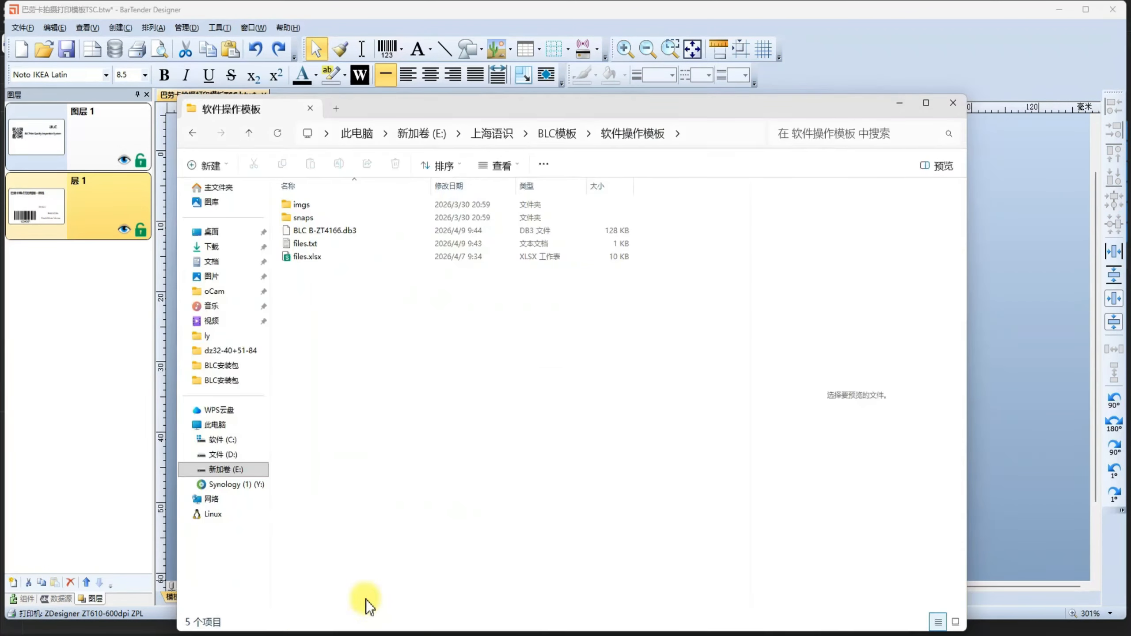
{"action": "left_click", "coordinate": [317, 259]}
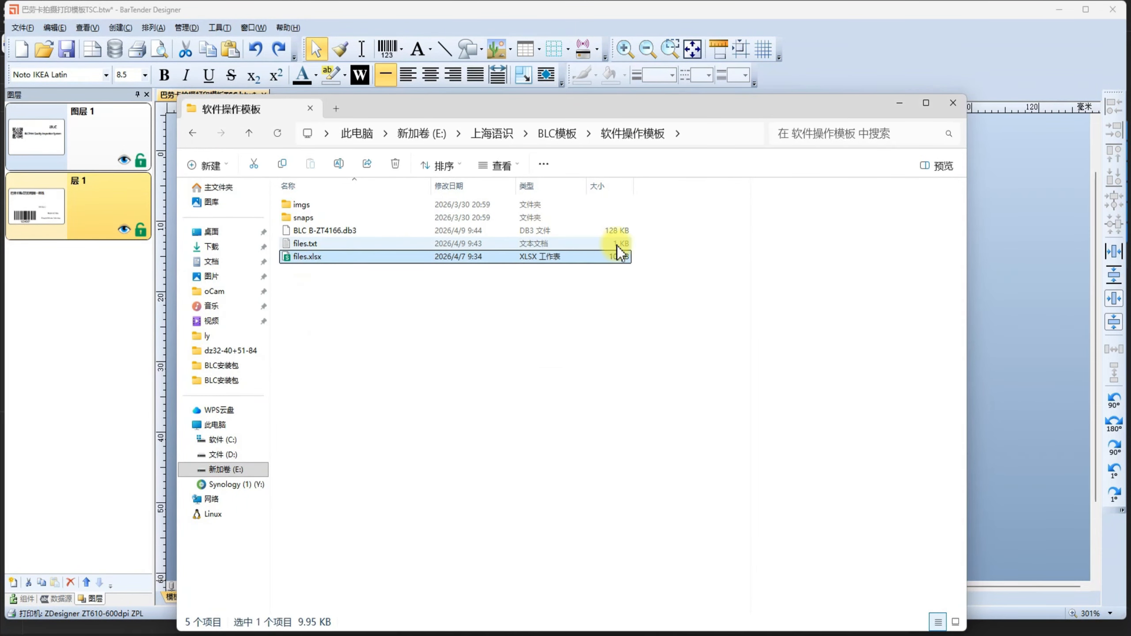
{"action": "double_click", "coordinate": [567, 257]}
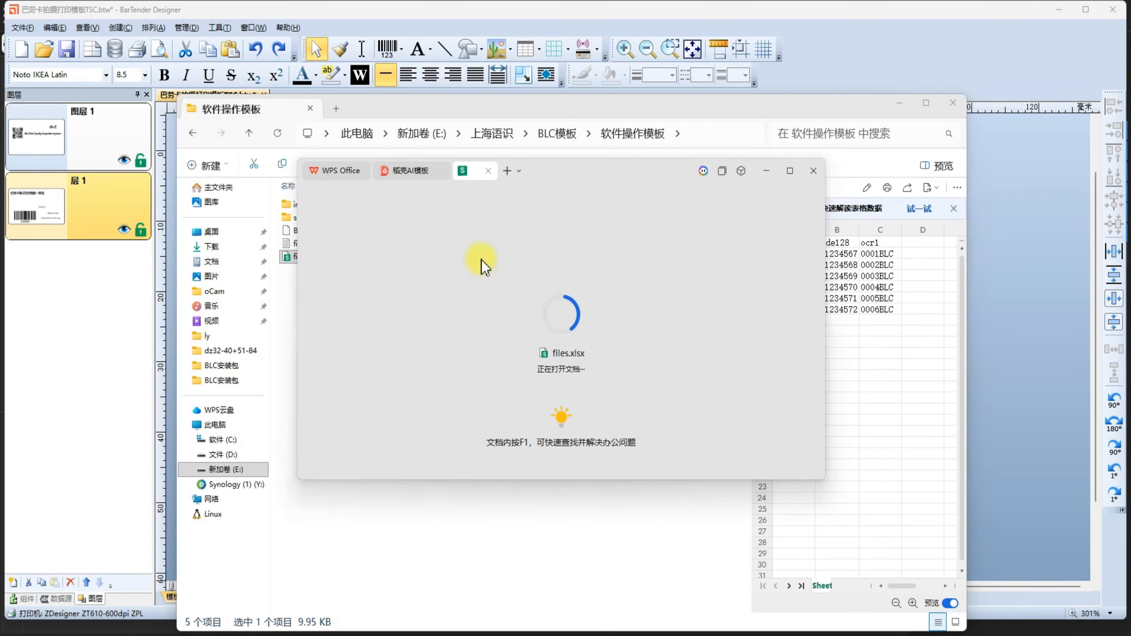
{"action": "left_click", "coordinate": [381, 306]}
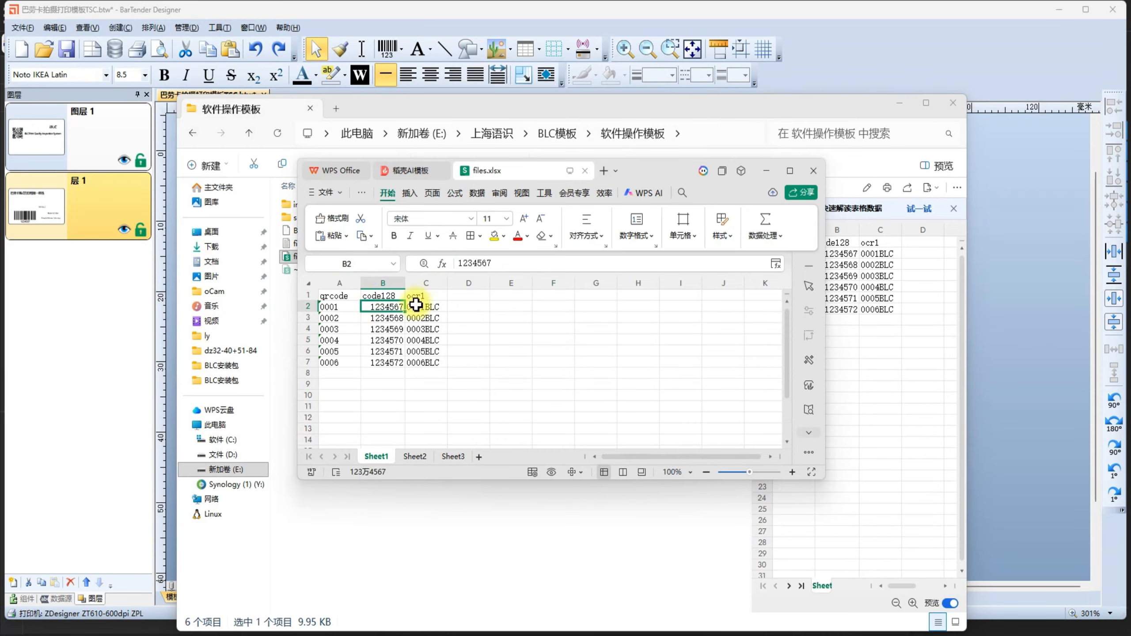
{"action": "left_click_drag", "start_coordinate": [425, 296], "coordinate": [335, 297]}
{"action": "key", "text": "ctrl+c"}
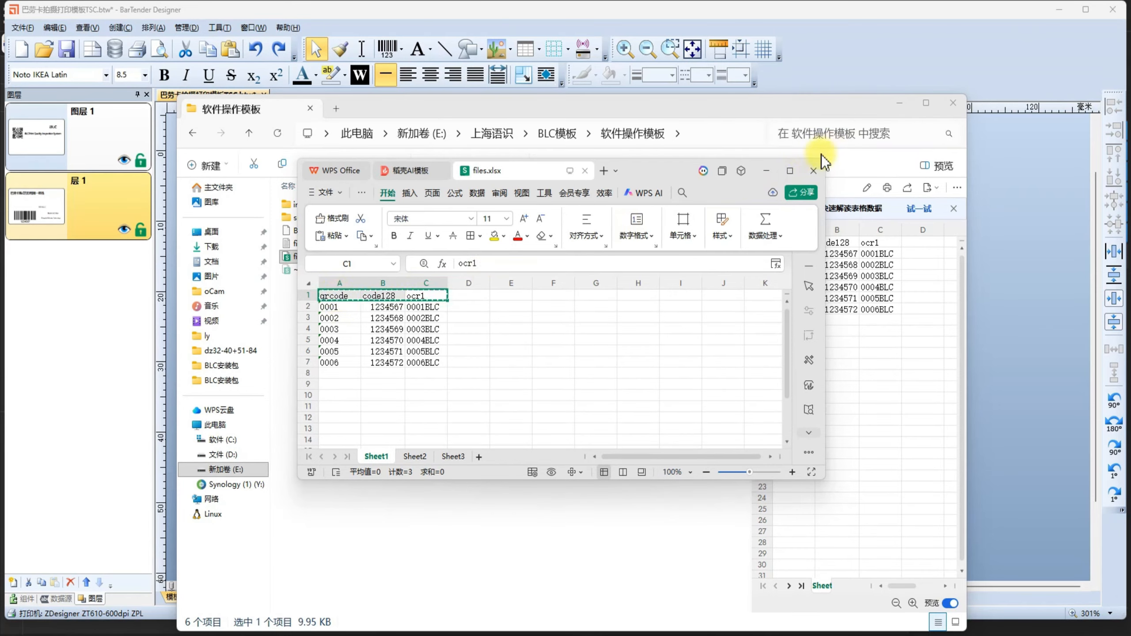
{"action": "left_click", "coordinate": [814, 171]}
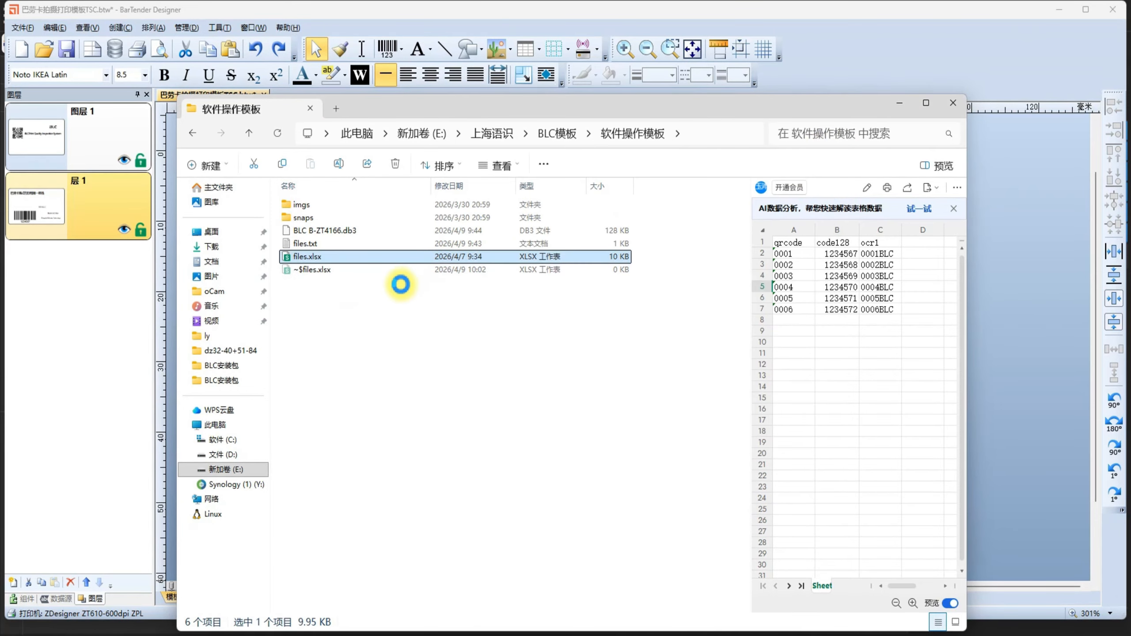
Replace the contents of files.txt with the copied headers, comma-separated as qrcode,code128,ocr1, and save and close the file.
{"action": "left_click", "coordinate": [336, 245]}
{"action": "double_click", "coordinate": [335, 245]}
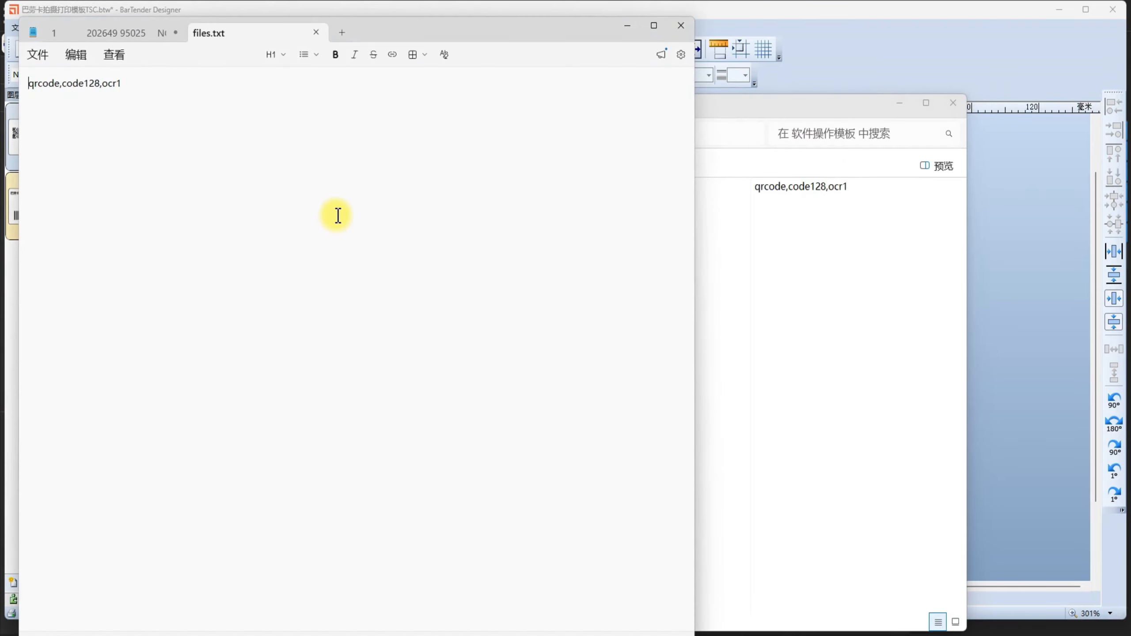
{"action": "key", "text": "ctrl+a"}
{"action": "key", "text": "ctrl+v"}
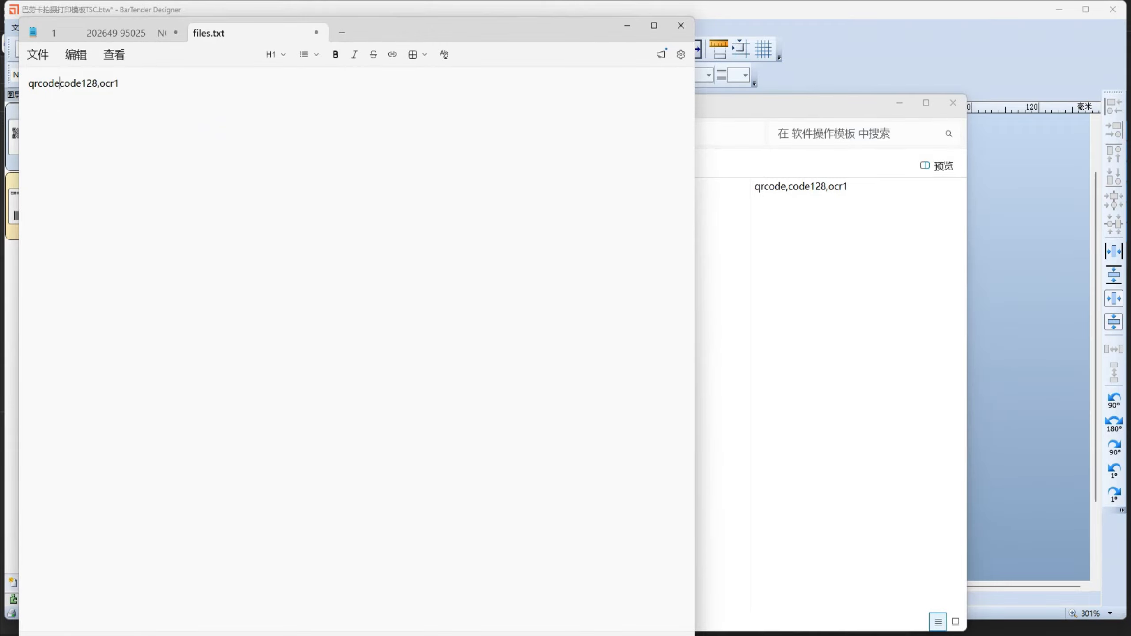
{"action": "key", "text": "ctrl+a"}
{"action": "left_click", "coordinate": [122, 83]}
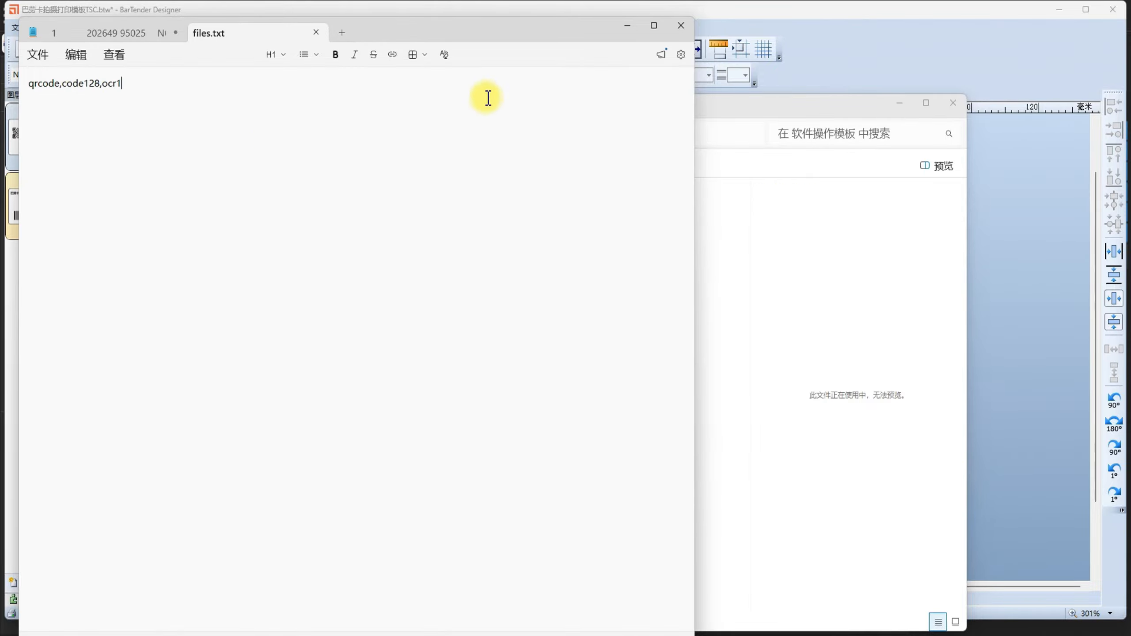
{"action": "left_click", "coordinate": [681, 26]}
Switch back to the BLC inspection program and add a Data source module to the base layer.
{"action": "left_click", "coordinate": [382, 293]}
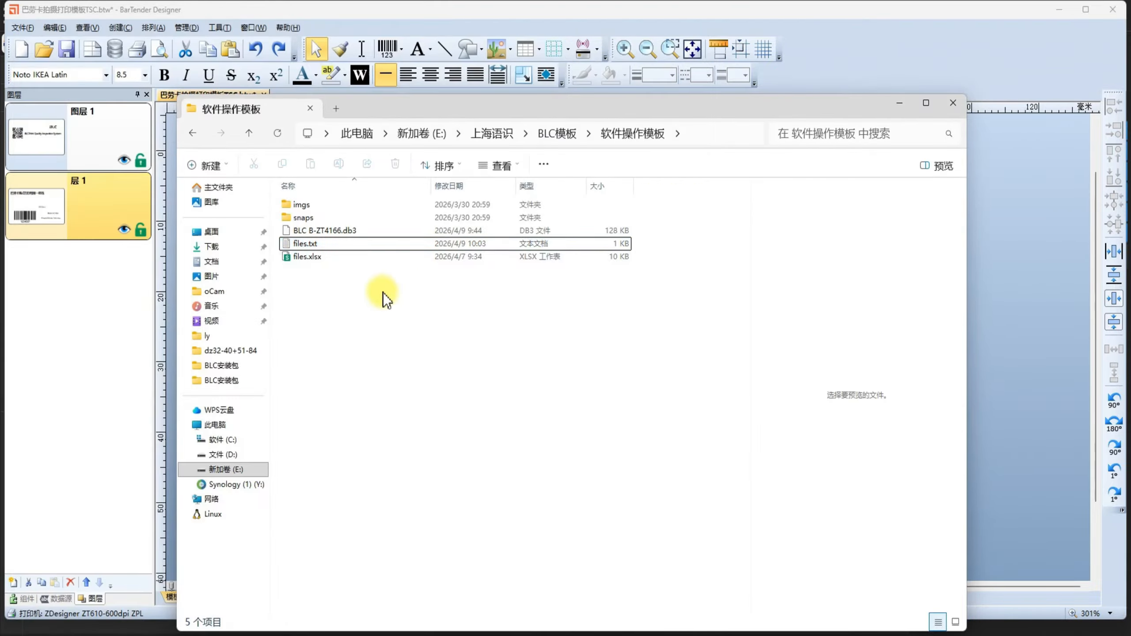
{"action": "left_click", "coordinate": [371, 244]}
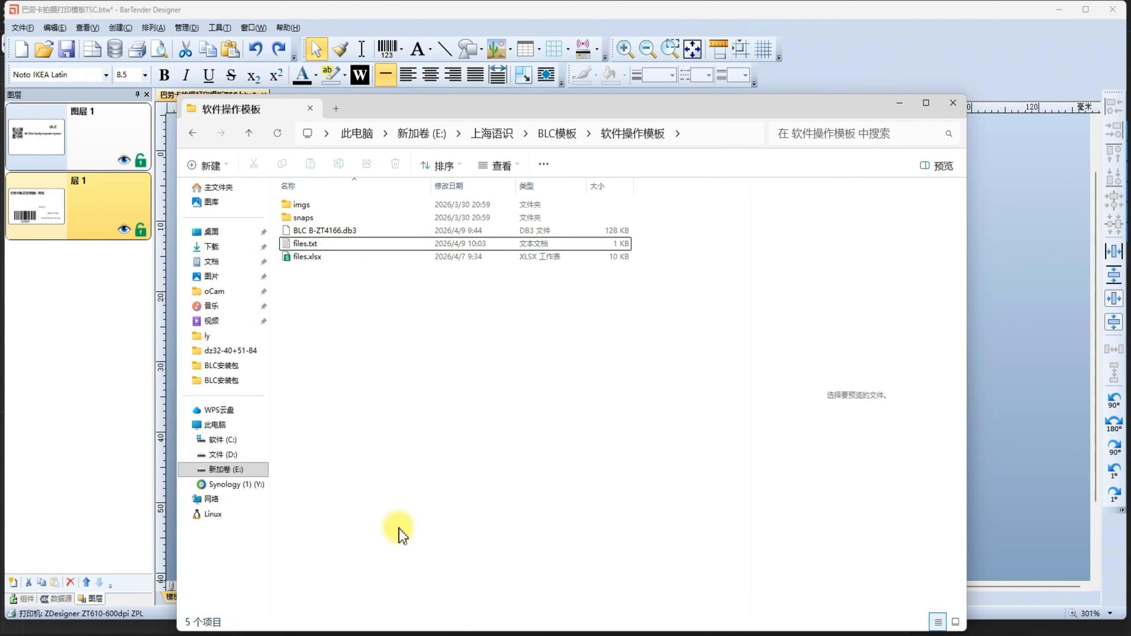
{"action": "left_click", "coordinate": [427, 618]}
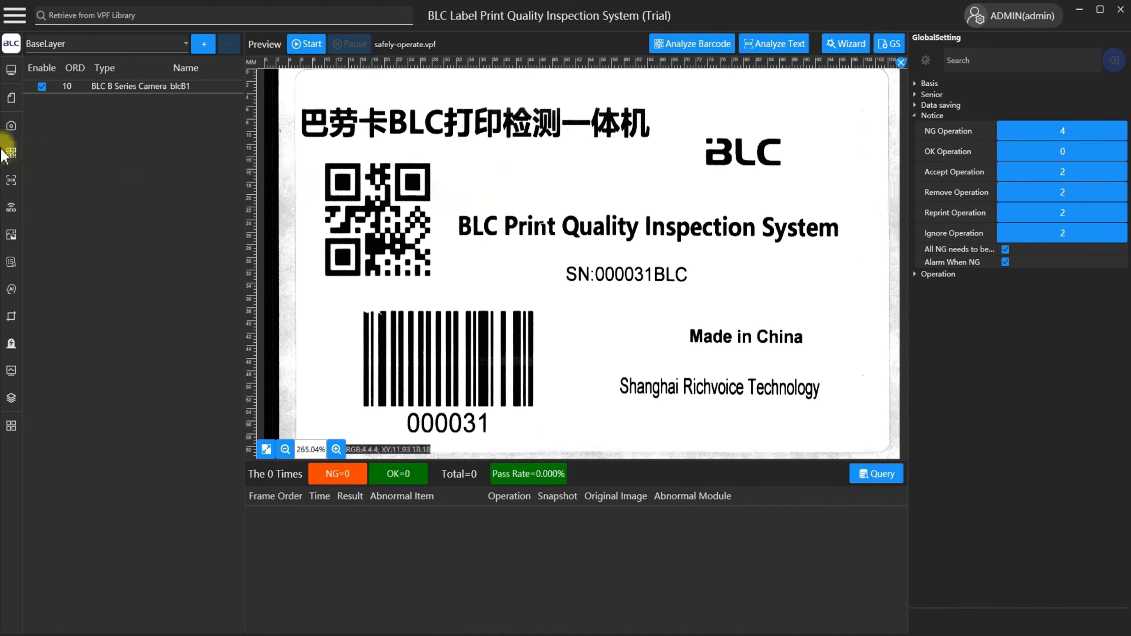
{"action": "mouse_move", "coordinate": [11, 264]}
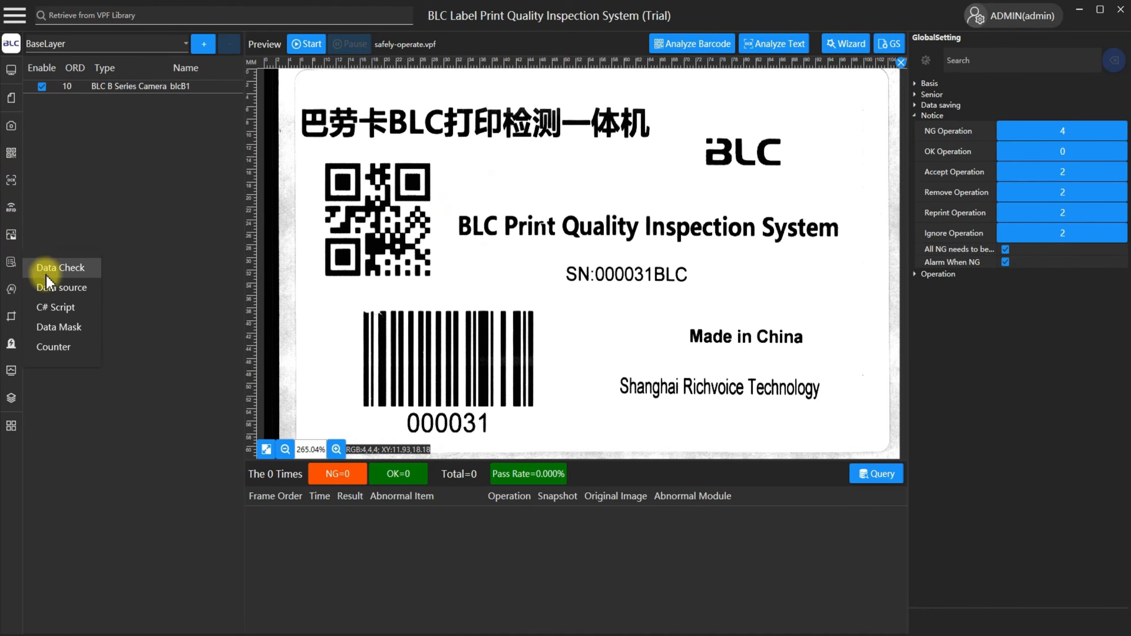
{"action": "left_click", "coordinate": [62, 288]}
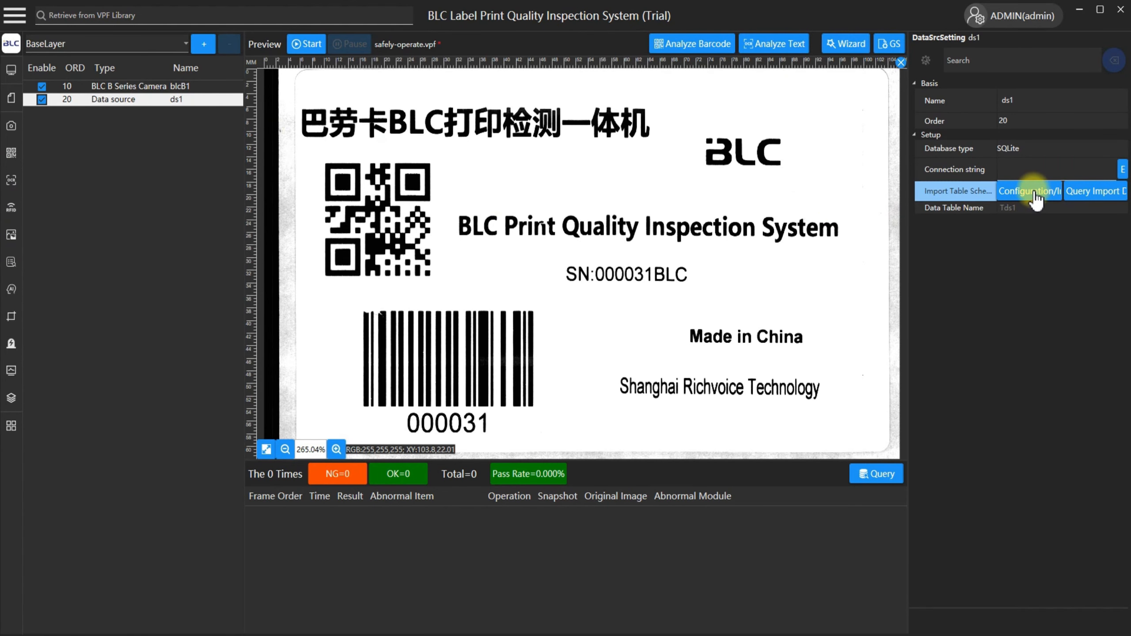
Choose files.txt from the 软件操作模板 folder as the data source's import file and proceed to the import settings.
{"action": "left_click", "coordinate": [1035, 193]}
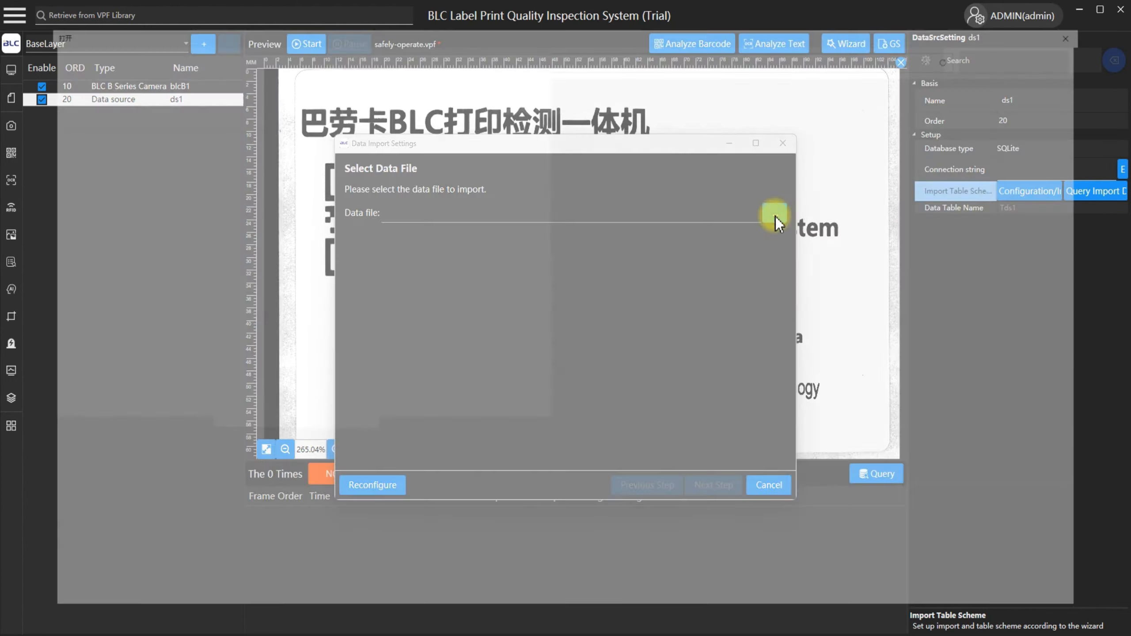
{"action": "left_click", "coordinate": [775, 214]}
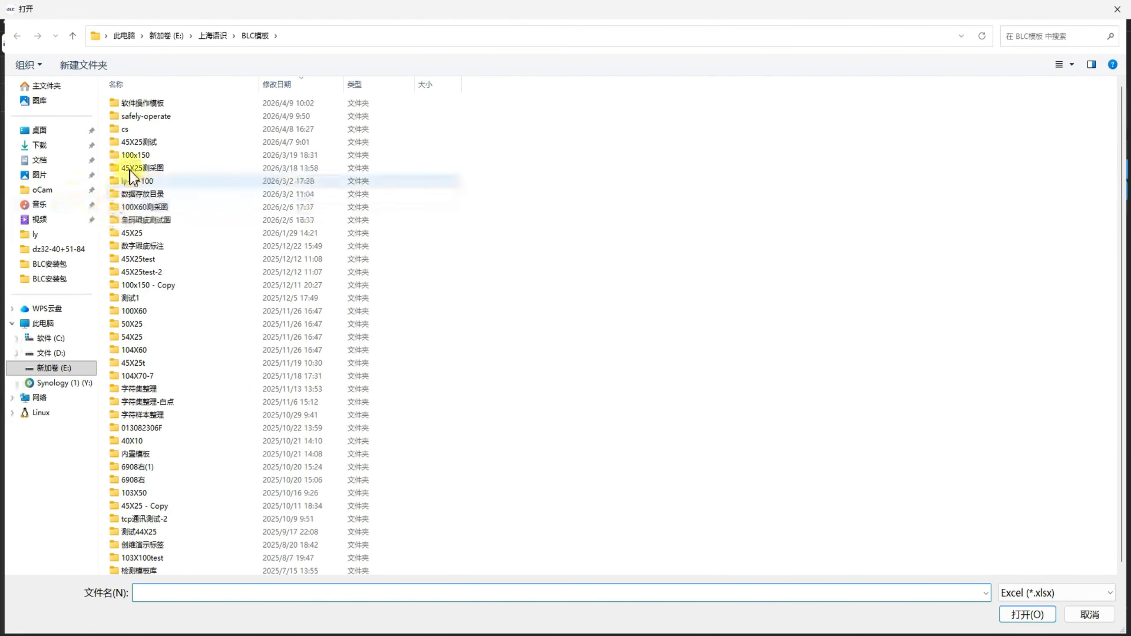
{"action": "double_click", "coordinate": [163, 102]}
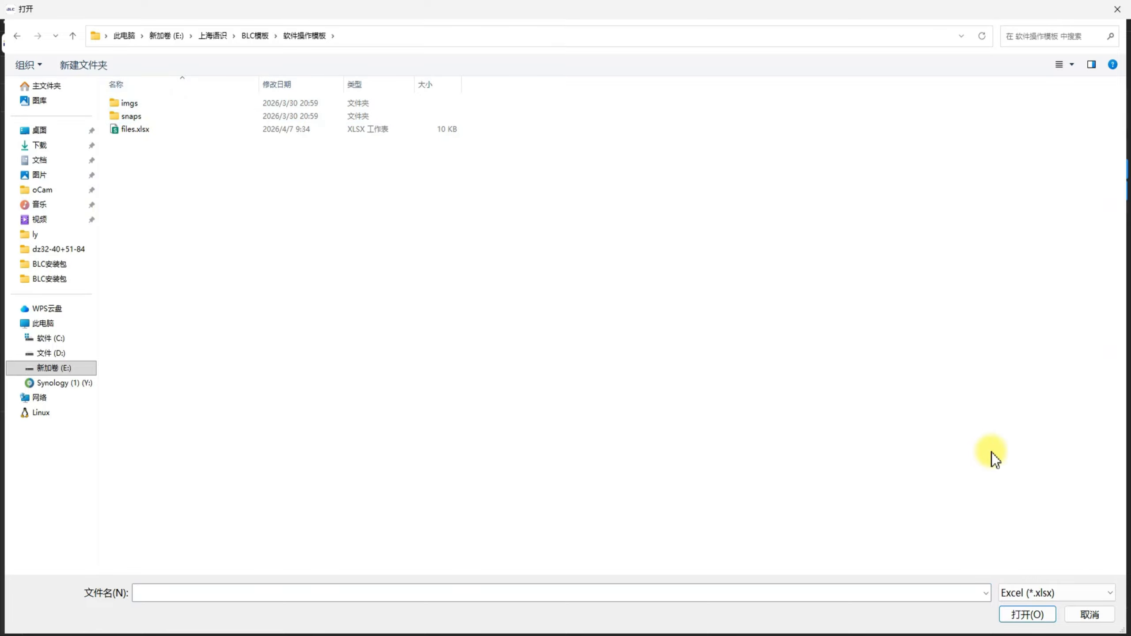
{"action": "left_click", "coordinate": [1043, 592]}
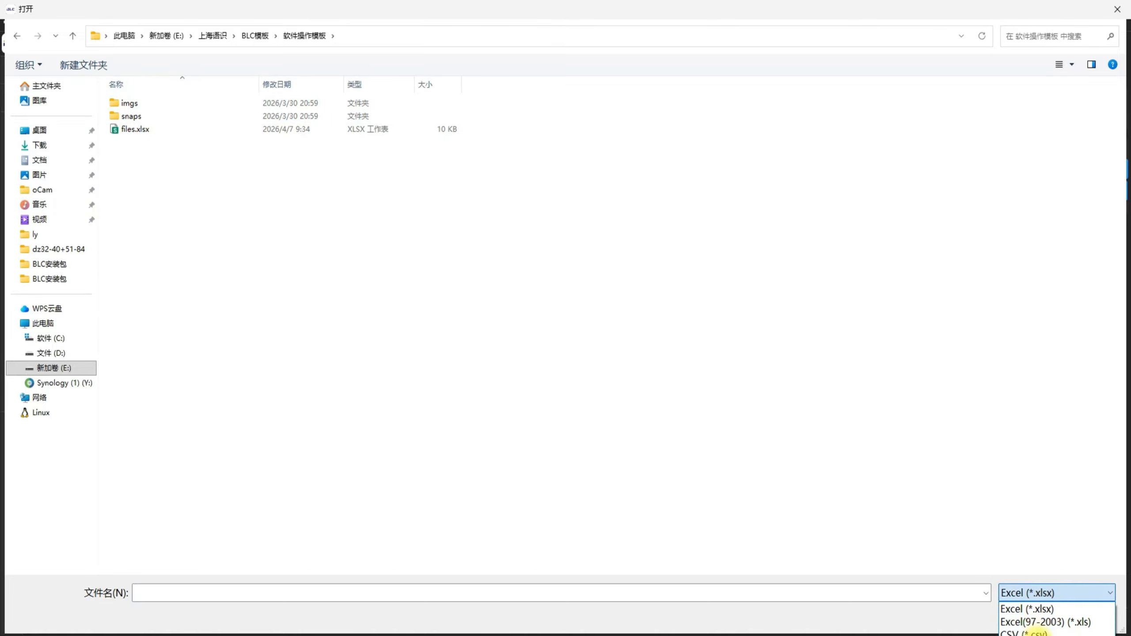
{"action": "left_click", "coordinate": [1037, 632]}
{"action": "left_click", "coordinate": [143, 128]}
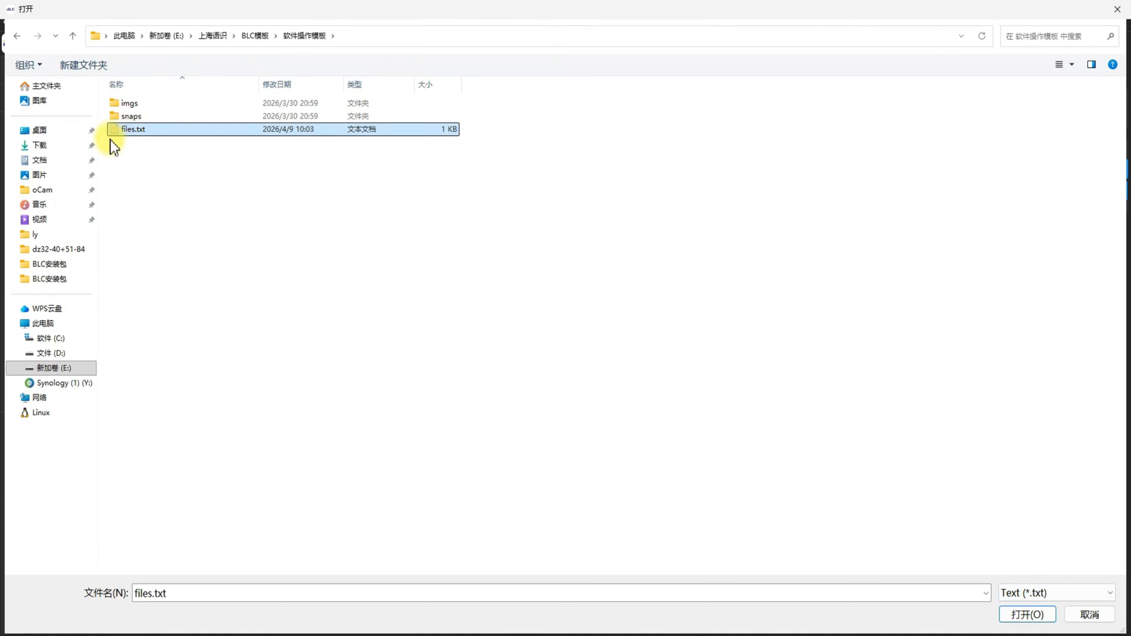
{"action": "double_click", "coordinate": [149, 128]}
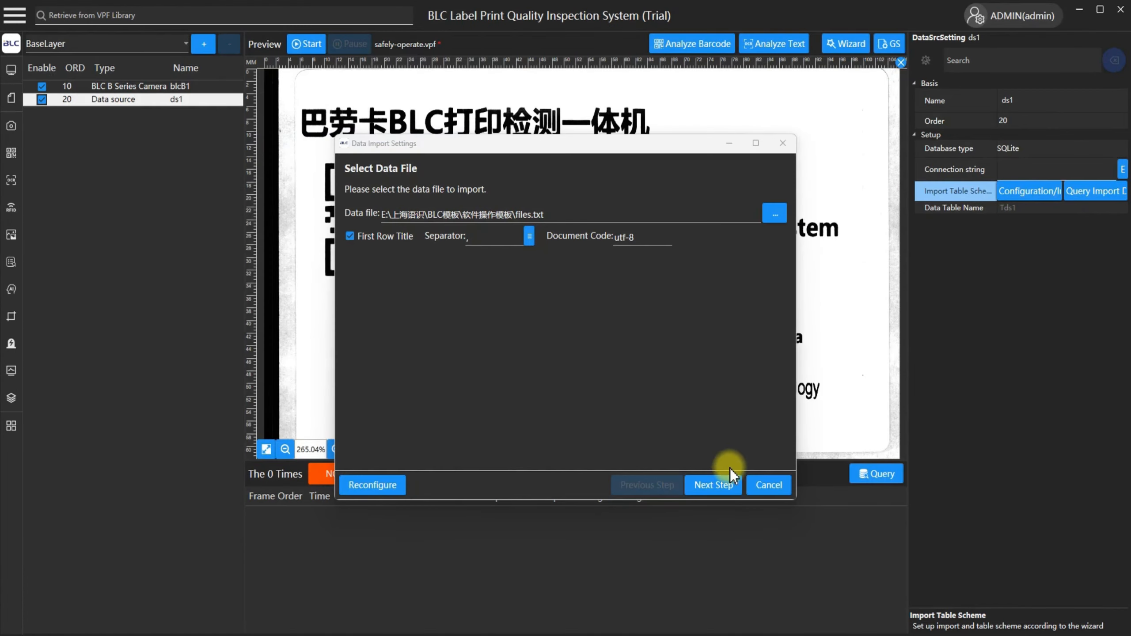
{"action": "left_click", "coordinate": [720, 486]}
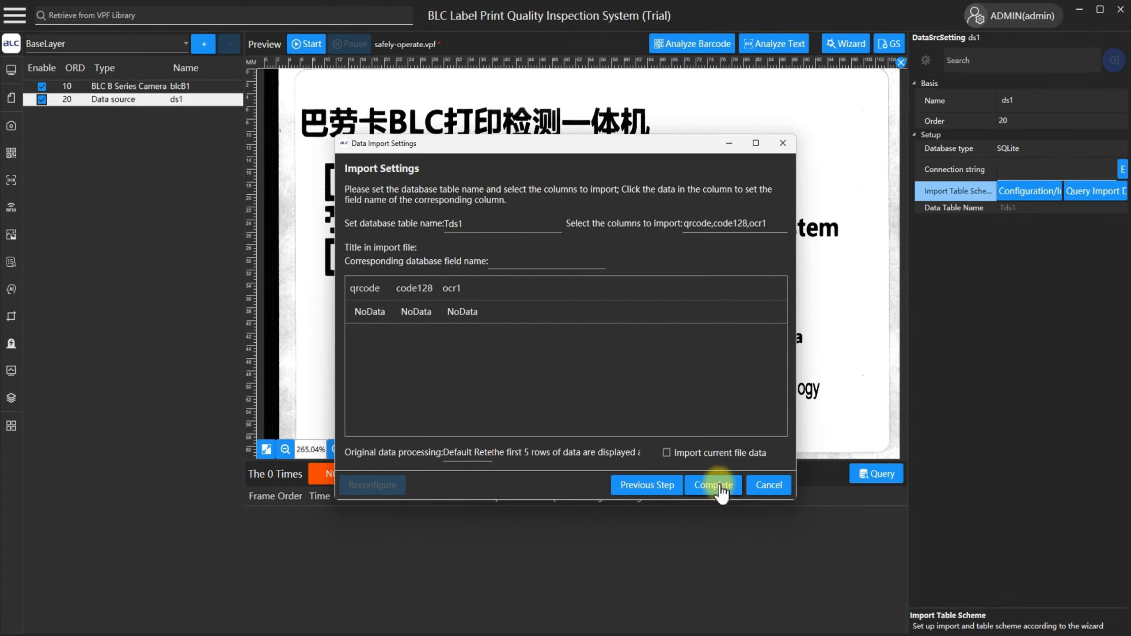
Complete the data import setup for the qrcode, code128 and ocr1 columns and check the table in the data query.
{"action": "left_click", "coordinate": [714, 485]}
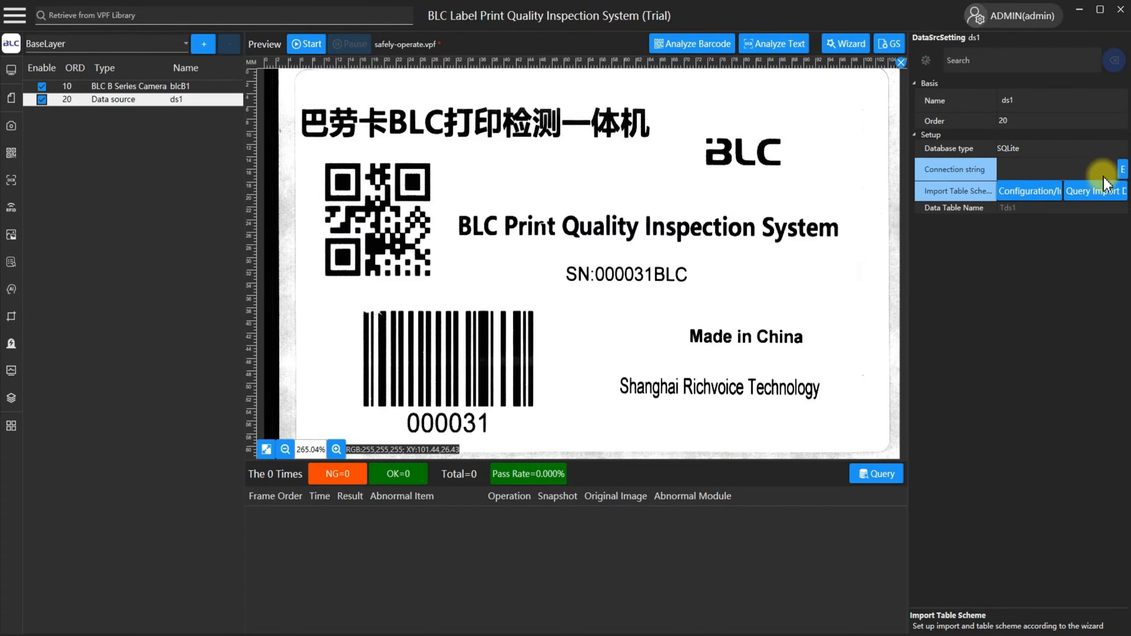
{"action": "left_click", "coordinate": [1084, 193]}
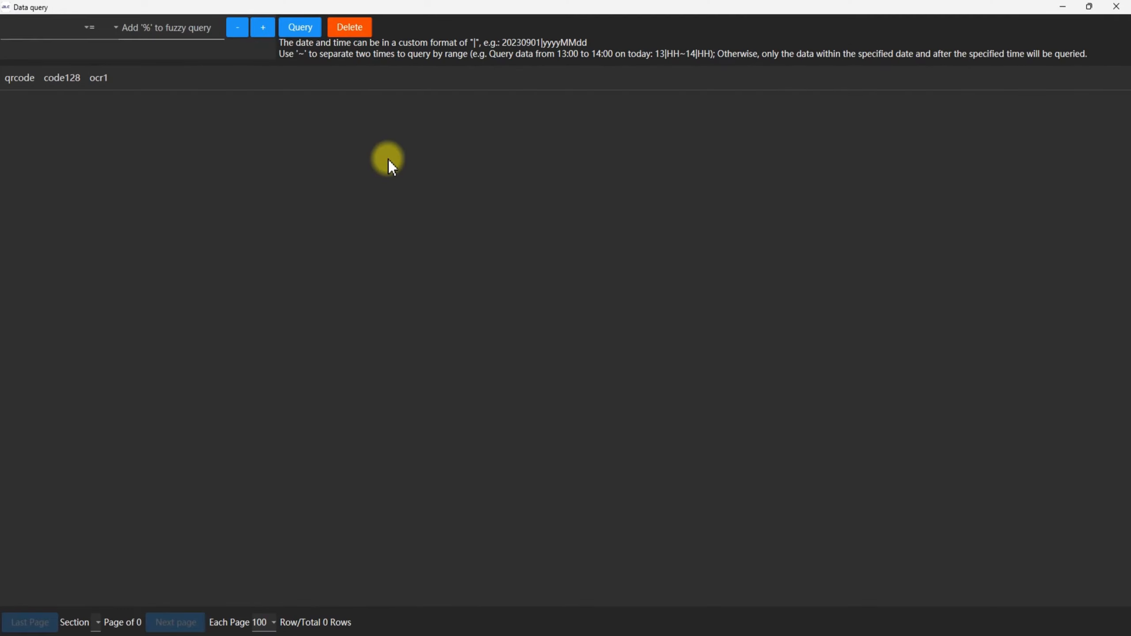
{"action": "left_click", "coordinate": [1119, 7]}
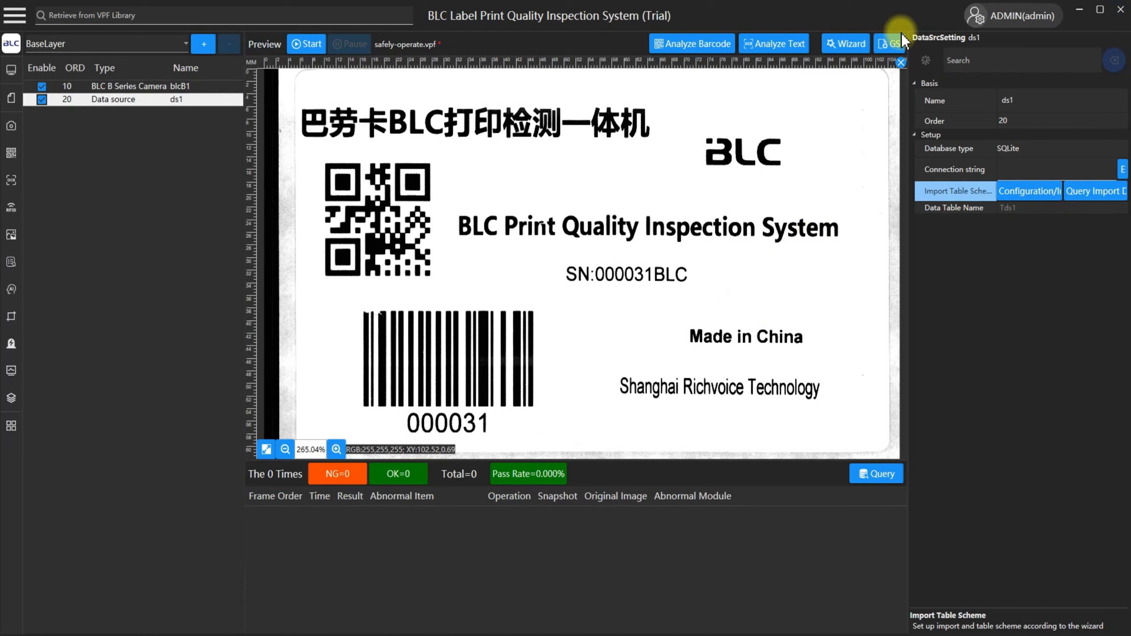
Show the data source's advanced settings and set its import method to Auto.
{"action": "left_click", "coordinate": [926, 60]}
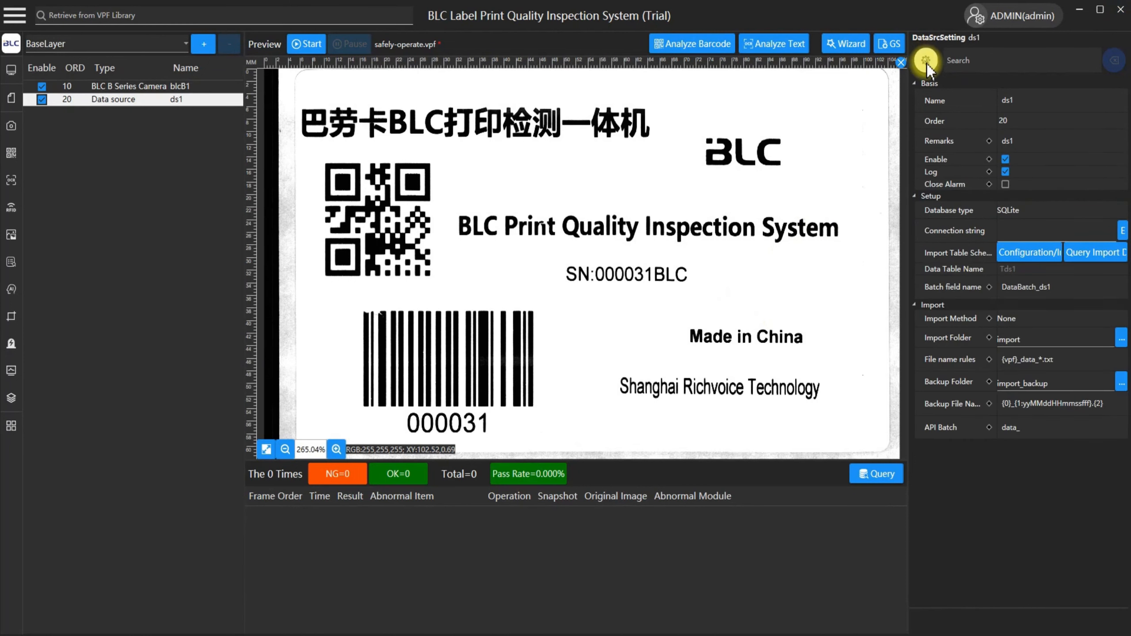
{"action": "left_click", "coordinate": [962, 322]}
{"action": "left_click", "coordinate": [1038, 320]}
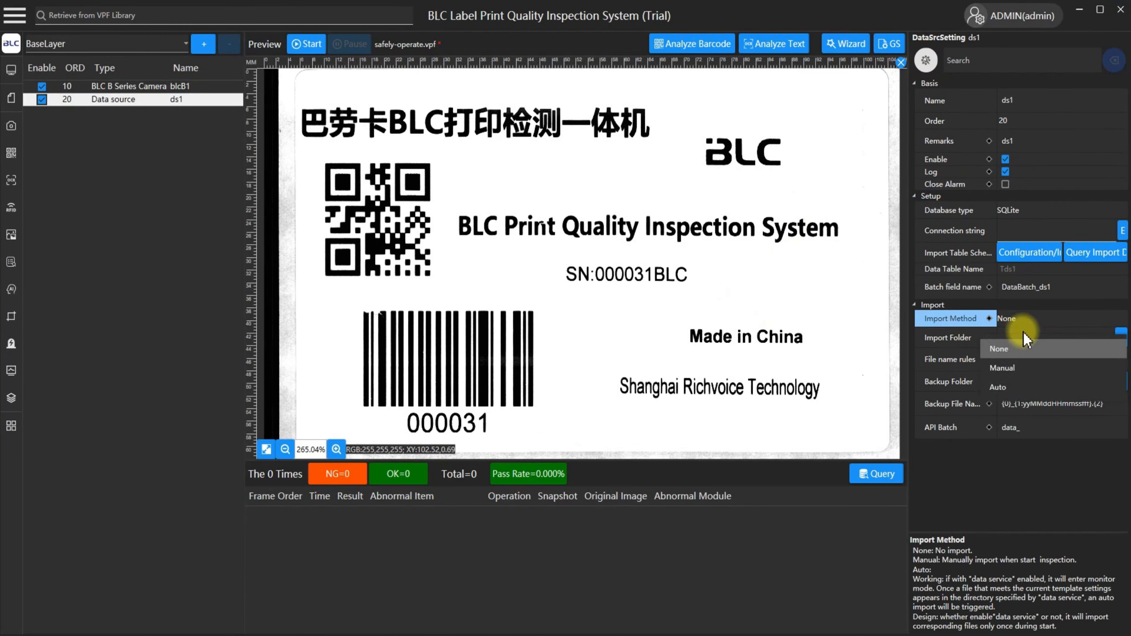
{"action": "left_click", "coordinate": [1000, 386]}
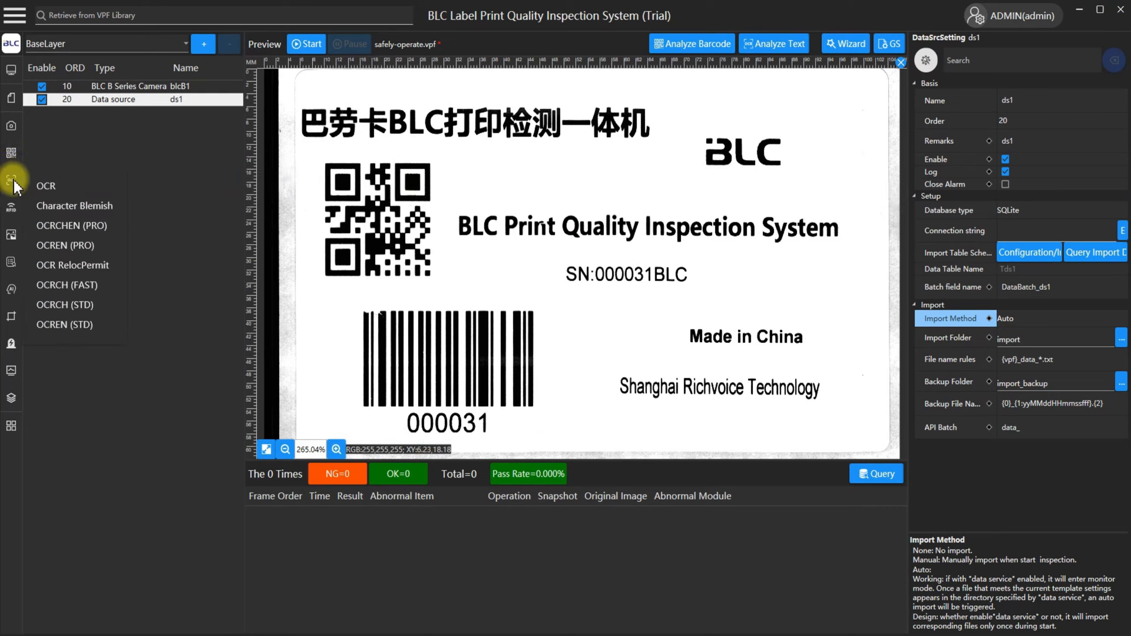
Add two Barcode(PRO) inspection regions, one around the QR code and one around the linear barcode.
{"action": "mouse_move", "coordinate": [11, 152]}
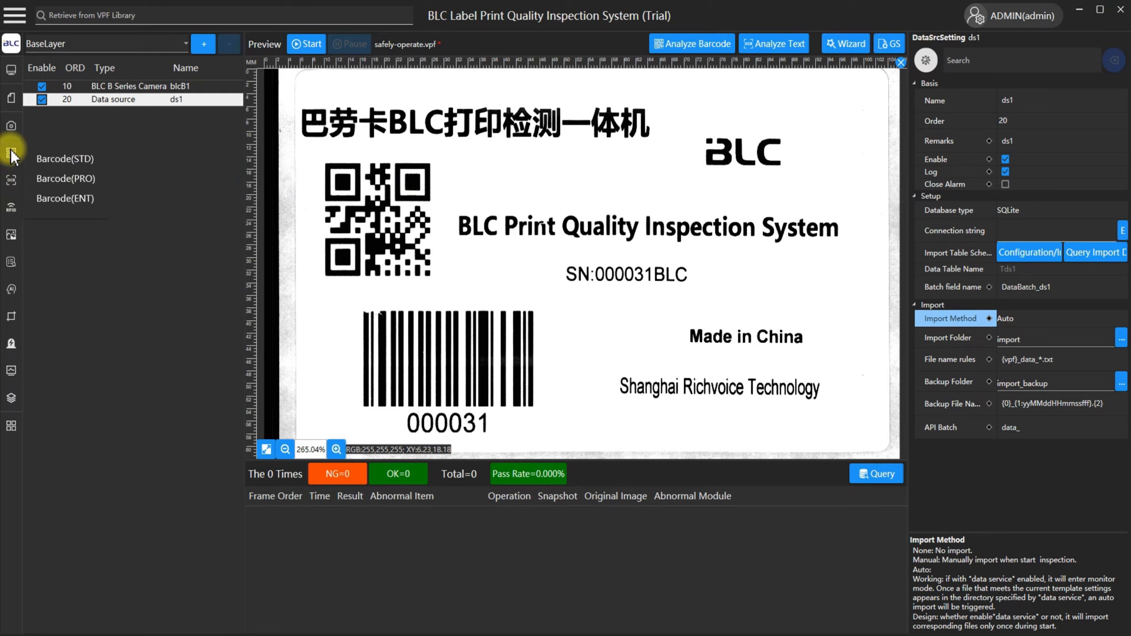
{"action": "left_click", "coordinate": [66, 180]}
{"action": "left_click_drag", "start_coordinate": [319, 125], "coordinate": [450, 296]}
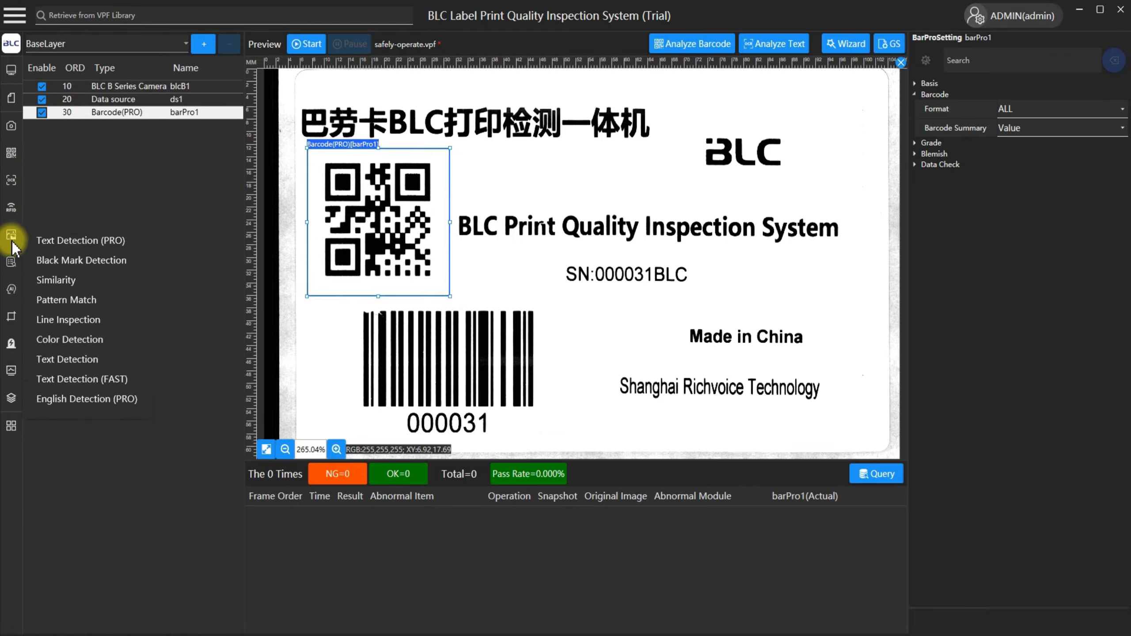
{"action": "mouse_move", "coordinate": [9, 156]}
{"action": "left_click", "coordinate": [65, 178]}
{"action": "left_click_drag", "start_coordinate": [327, 134], "coordinate": [554, 419]}
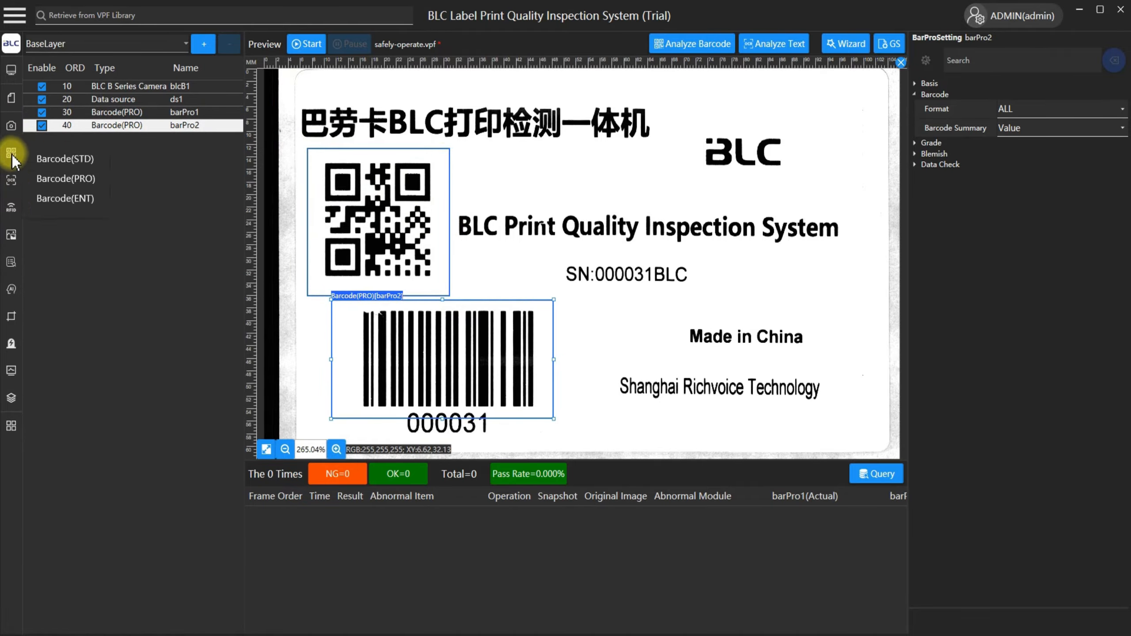
Add an OCR inspection region and size it to enclose the whole SN text line.
{"action": "mouse_move", "coordinate": [11, 185]}
{"action": "left_click", "coordinate": [66, 191]}
{"action": "left_click_drag", "start_coordinate": [320, 121], "coordinate": [587, 270]}
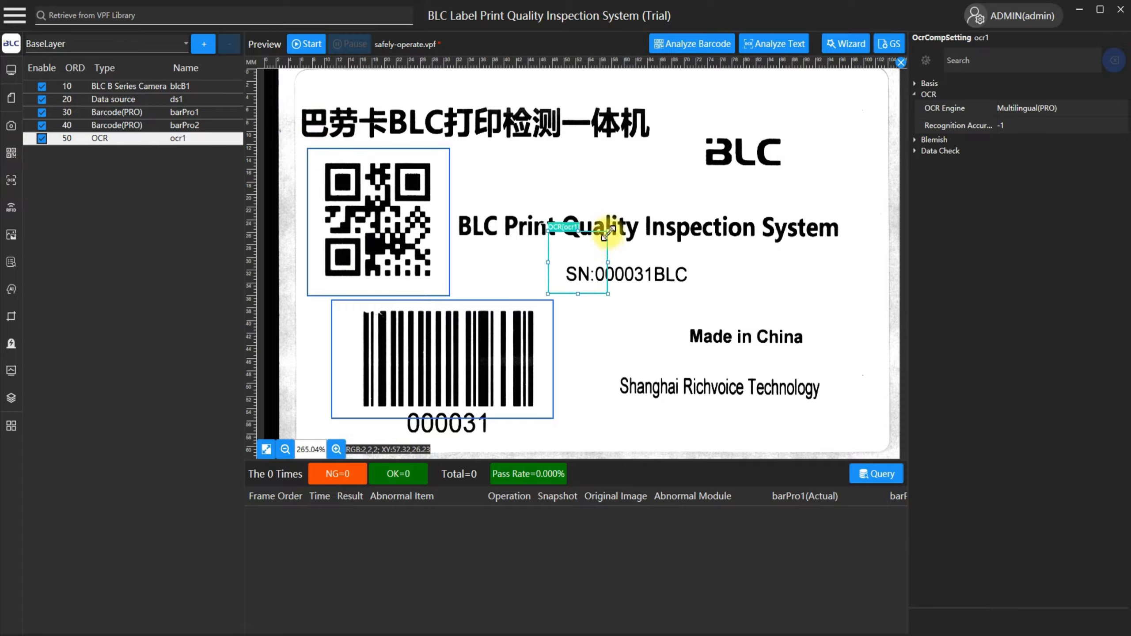
{"action": "left_click_drag", "start_coordinate": [605, 230], "coordinate": [700, 254]}
Set the QR code region's data check to Master Data Check, using data source ds1 and field qrcode.
{"action": "left_click", "coordinate": [390, 201]}
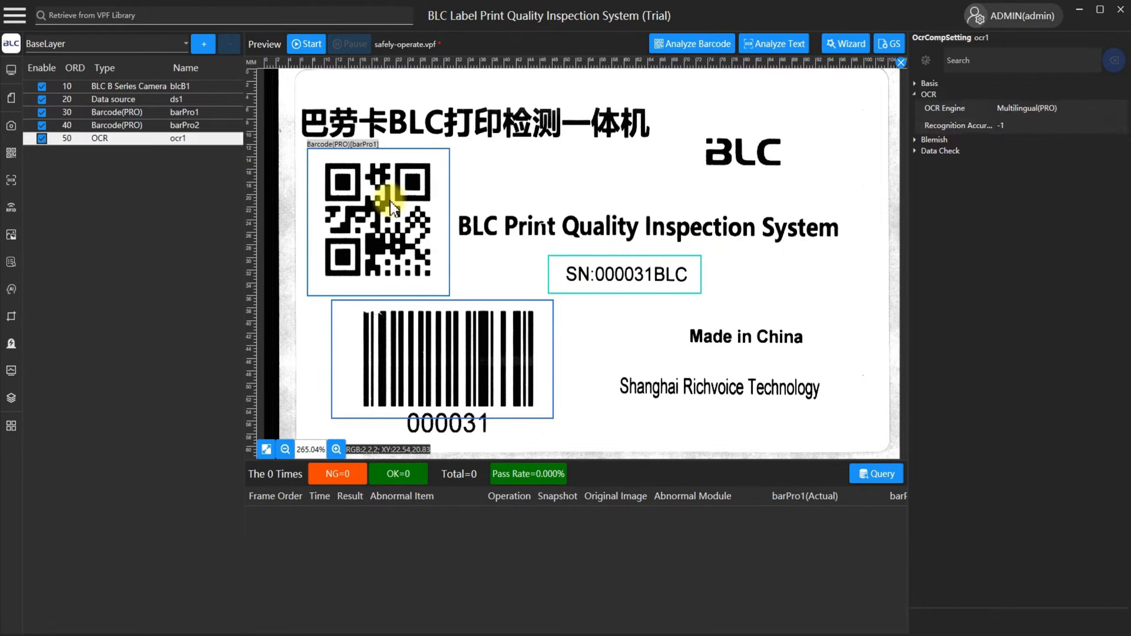
{"action": "left_click", "coordinate": [958, 166]}
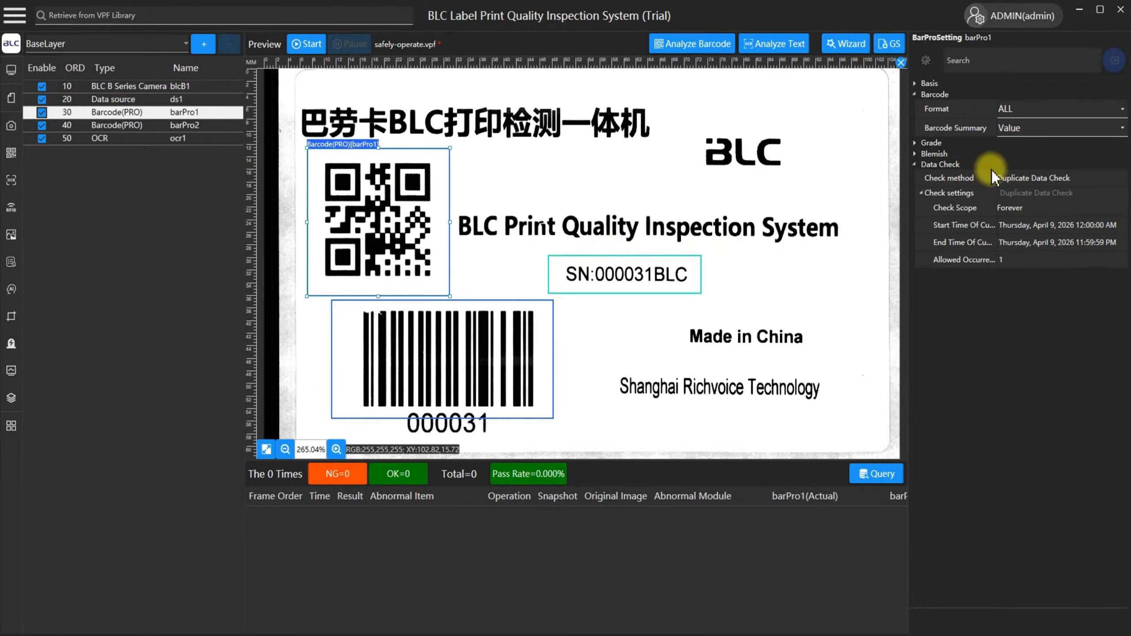
{"action": "left_click", "coordinate": [1025, 178]}
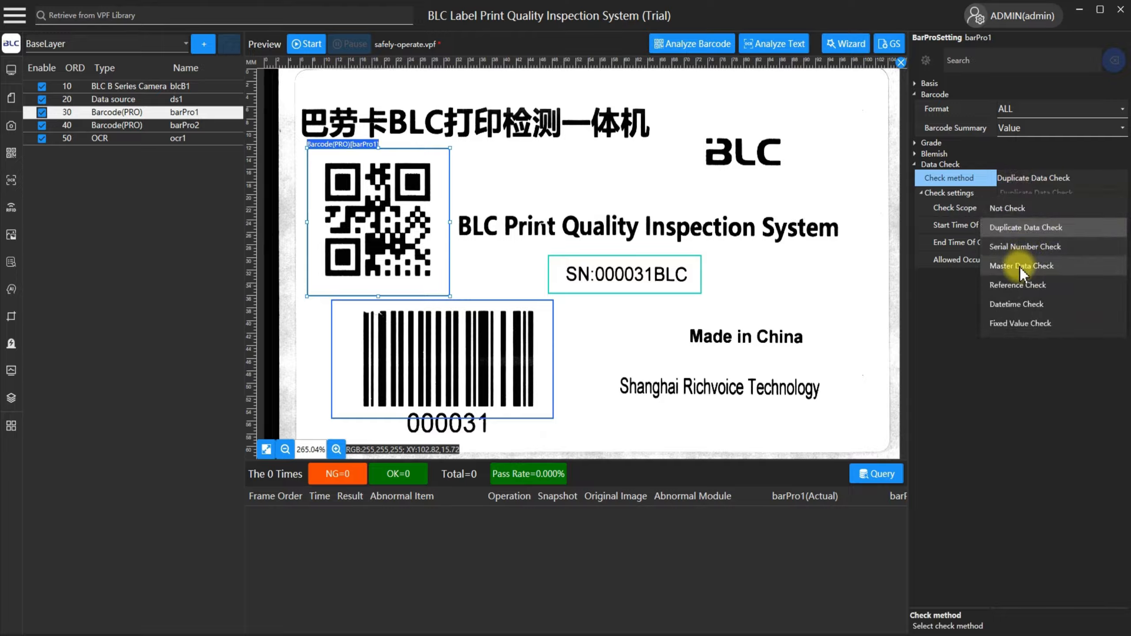
{"action": "left_click", "coordinate": [1022, 266]}
{"action": "left_click", "coordinate": [1024, 210]}
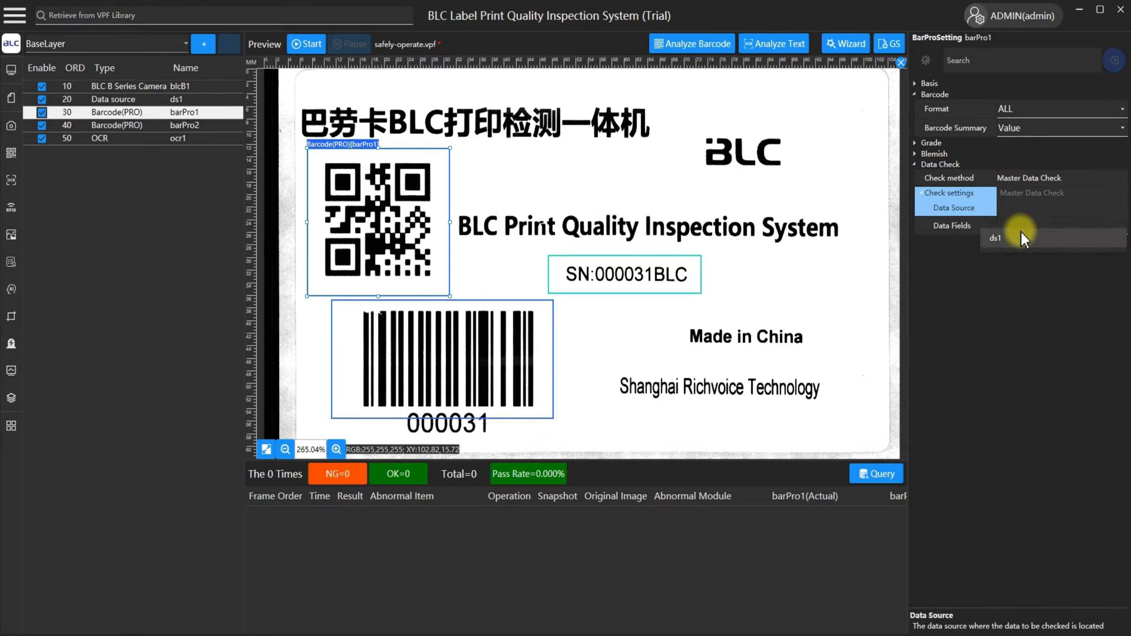
{"action": "left_click", "coordinate": [1022, 236]}
{"action": "left_click", "coordinate": [1025, 227]}
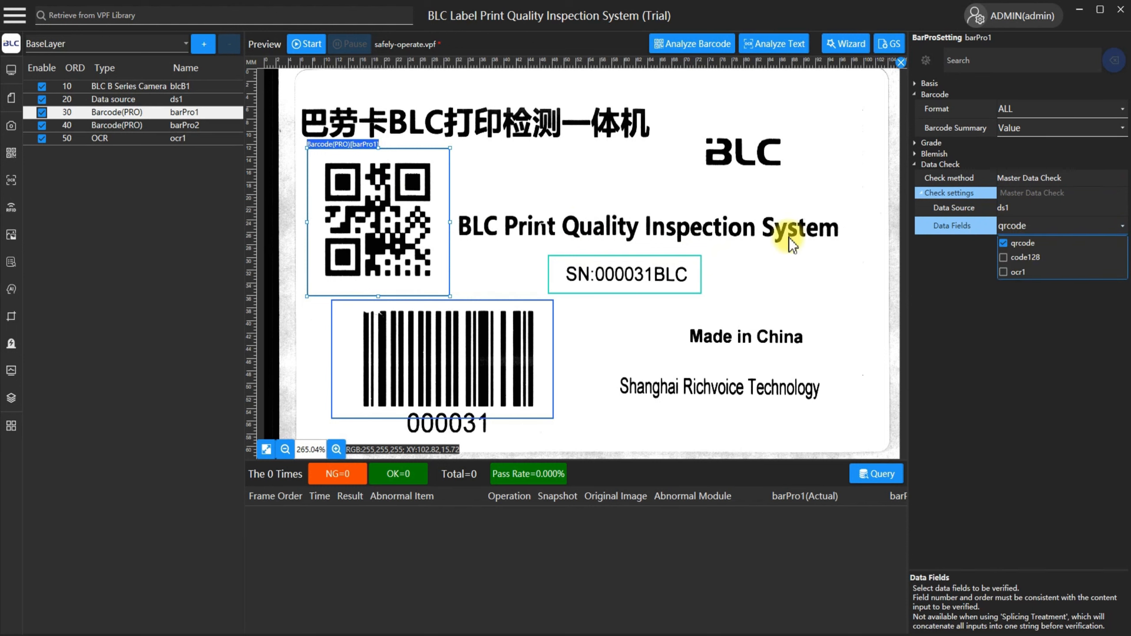
Set the linear barcode region's data check to Master Data Check, using data source ds1 and field code128.
{"action": "left_click", "coordinate": [461, 337]}
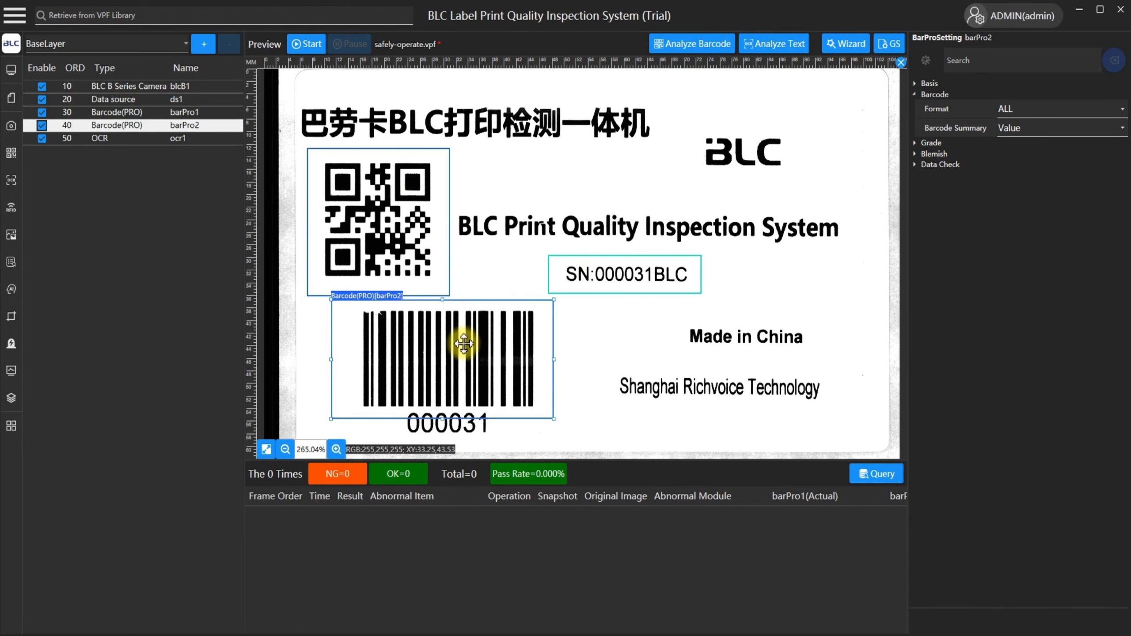
{"action": "scroll", "coordinate": [947, 339], "scroll_direction": "down", "scroll_amount": 15}
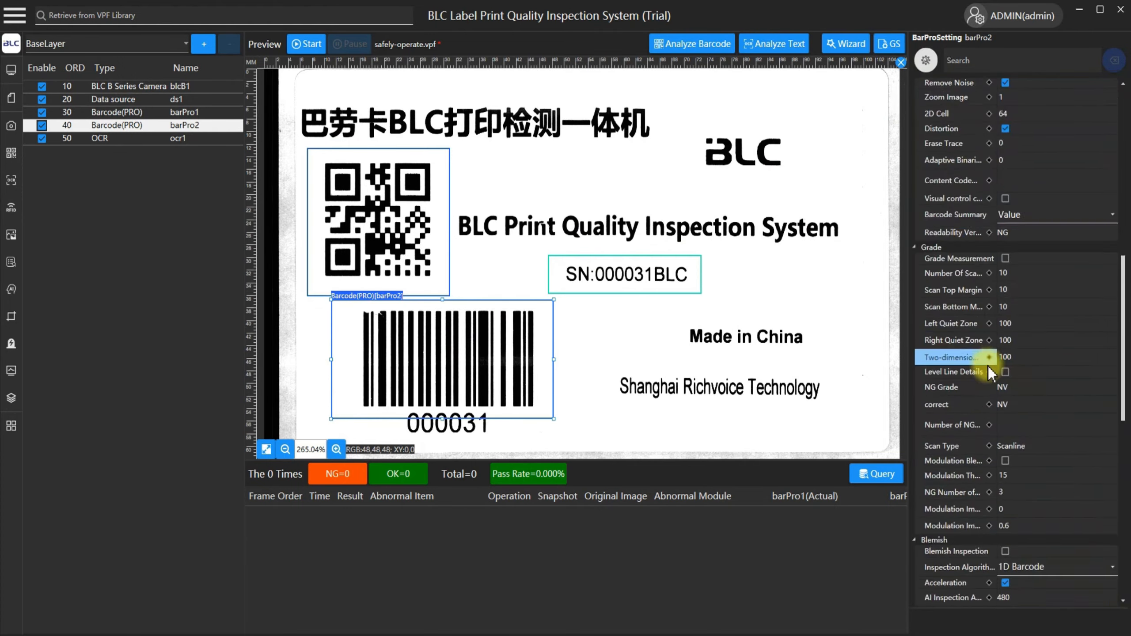
{"action": "left_click", "coordinate": [1033, 353]}
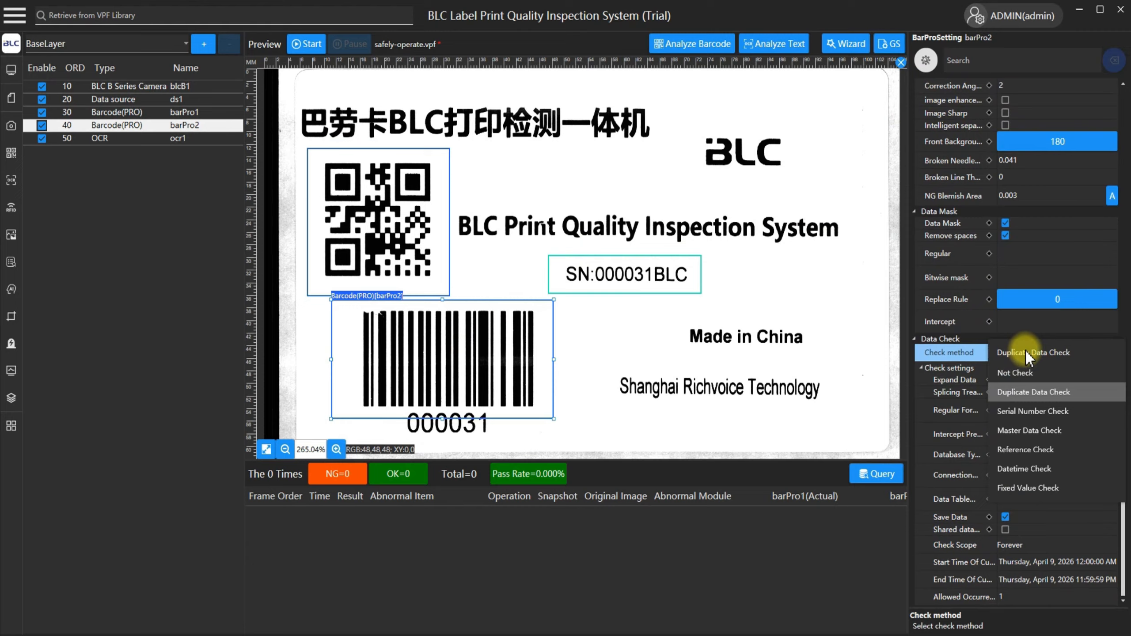
{"action": "left_click", "coordinate": [1038, 434]}
{"action": "scroll", "coordinate": [1008, 422], "scroll_direction": "down", "scroll_amount": 1}
{"action": "left_click", "coordinate": [1004, 410]}
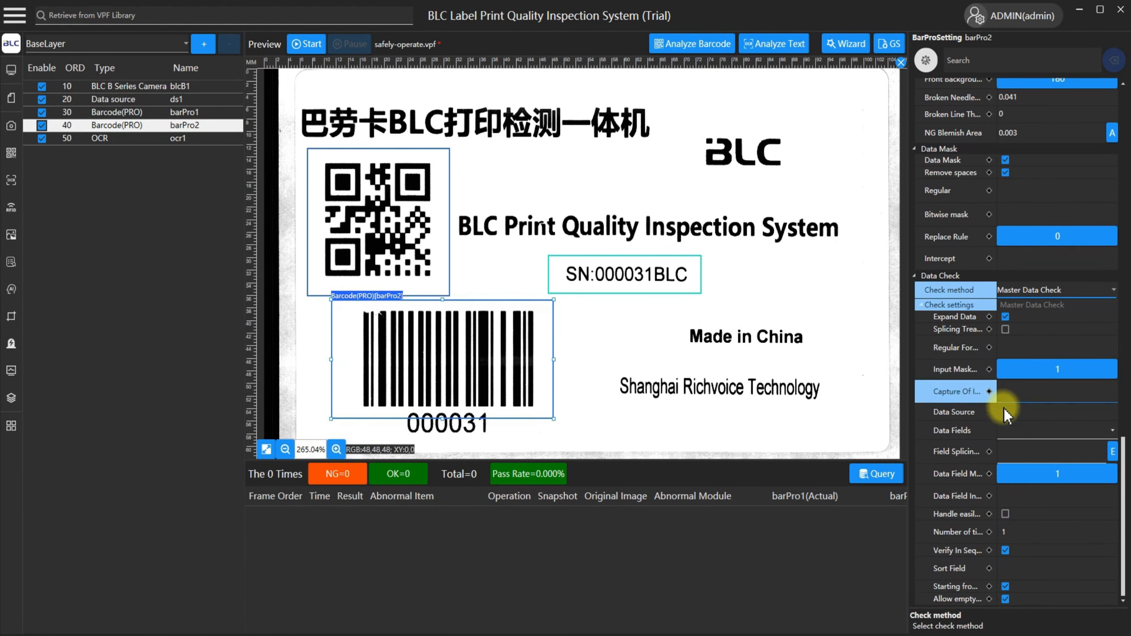
{"action": "left_click", "coordinate": [1038, 412]}
{"action": "left_click", "coordinate": [1025, 431]}
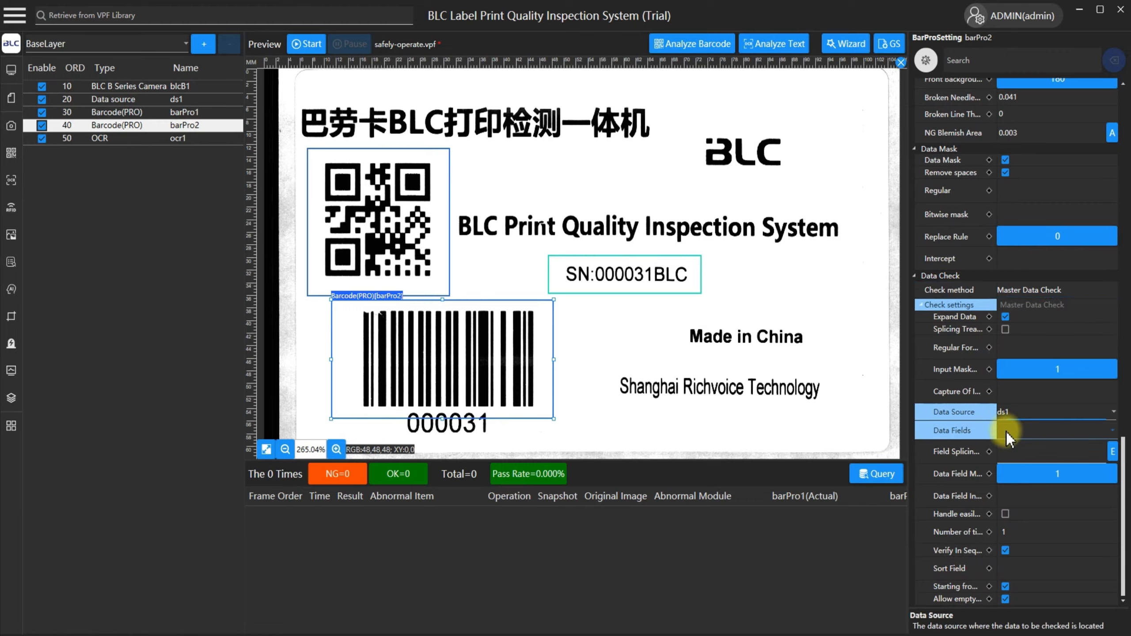
{"action": "left_click", "coordinate": [1040, 432]}
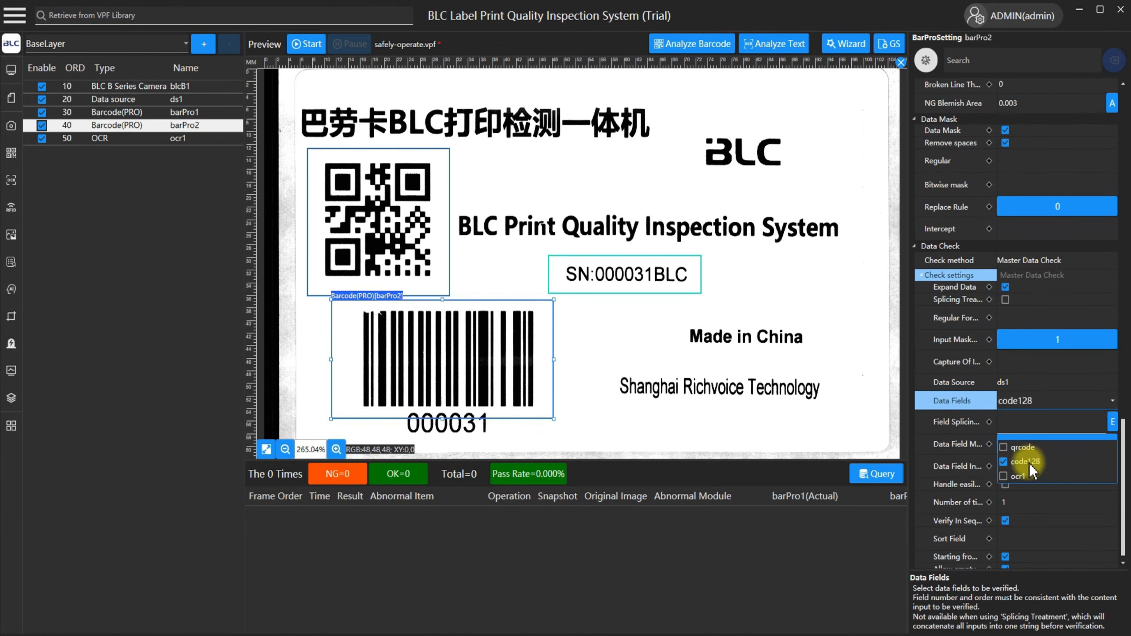
Set the OCR region's data check to Master Data Check, using data source ds1 and field ocr1.
{"action": "left_click", "coordinate": [665, 283]}
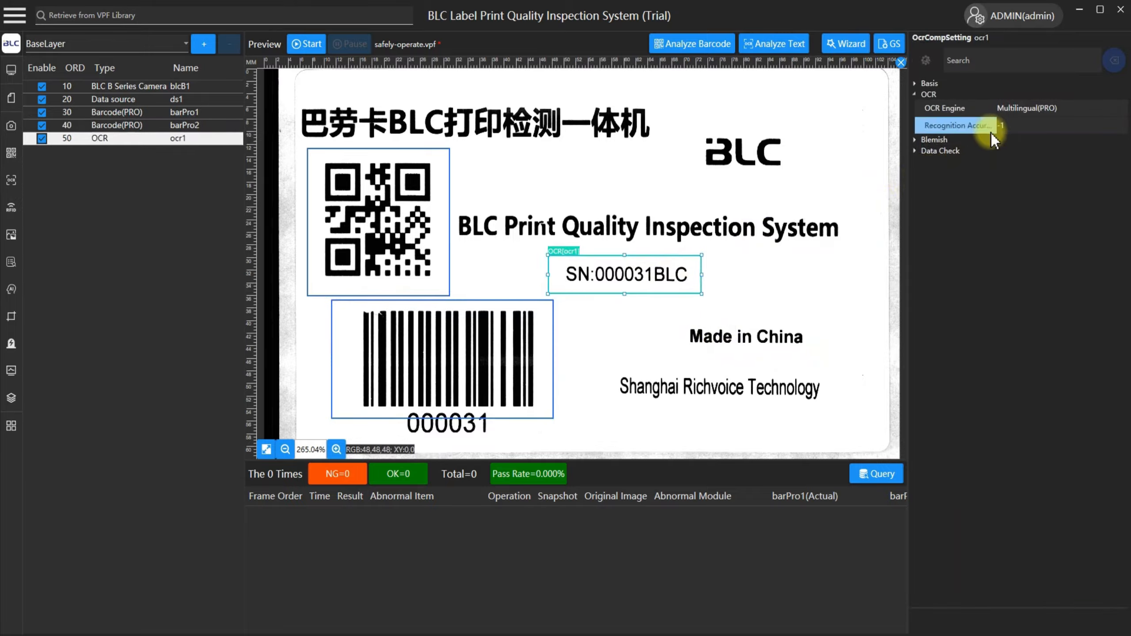
{"action": "left_click", "coordinate": [940, 151]}
{"action": "left_click", "coordinate": [1016, 164]}
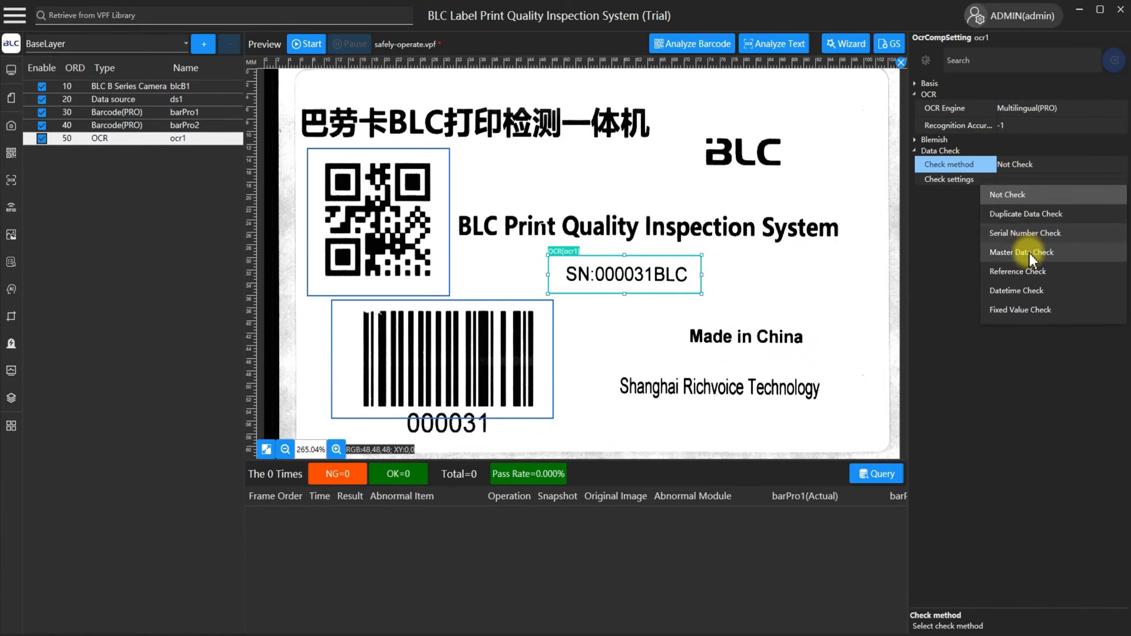
{"action": "left_click", "coordinate": [1030, 253]}
{"action": "left_click", "coordinate": [1006, 197]}
{"action": "left_click", "coordinate": [1016, 222]}
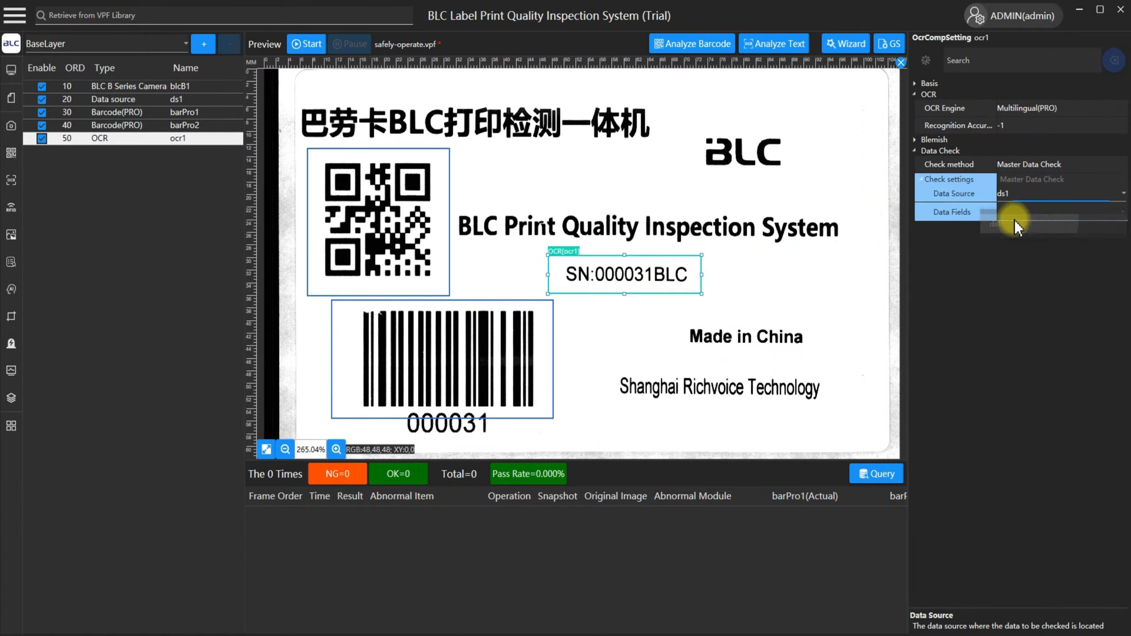
{"action": "left_click", "coordinate": [1040, 213]}
{"action": "left_click", "coordinate": [1020, 257]}
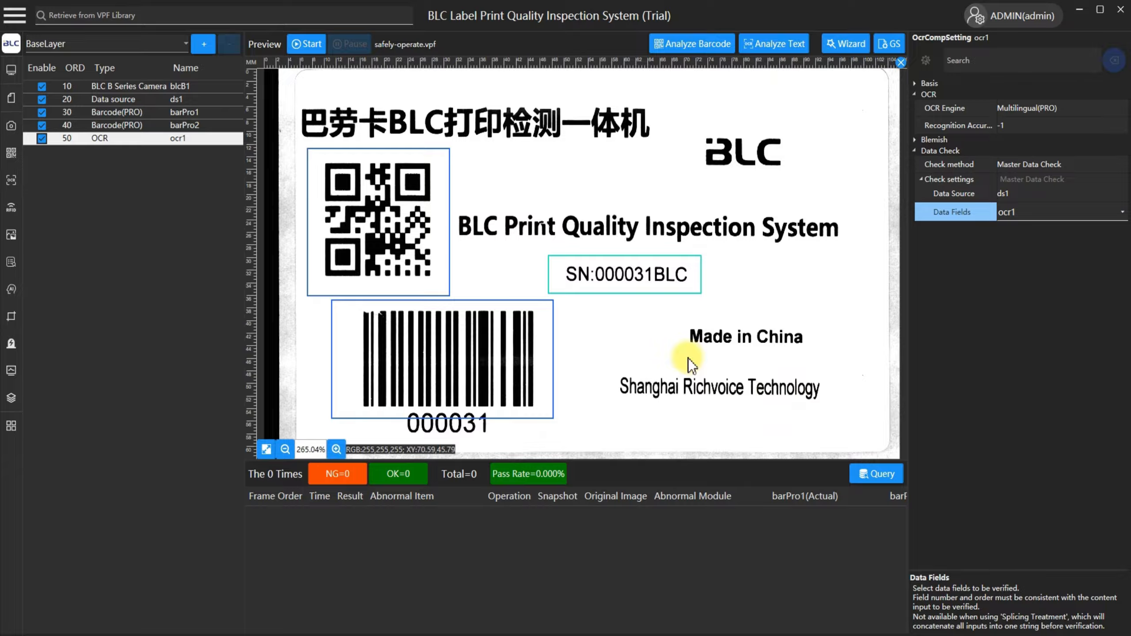
Close the safely-operate.vpf template and switch the inspection system to Working mode.
{"action": "left_click", "coordinate": [901, 64]}
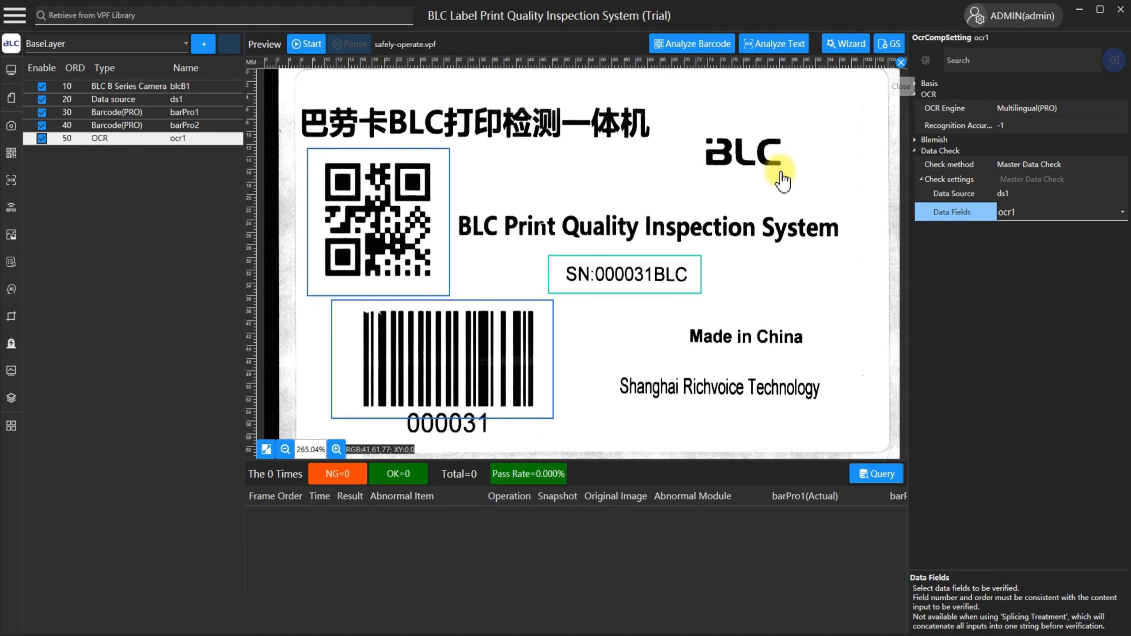
{"action": "mouse_move", "coordinate": [9, 79]}
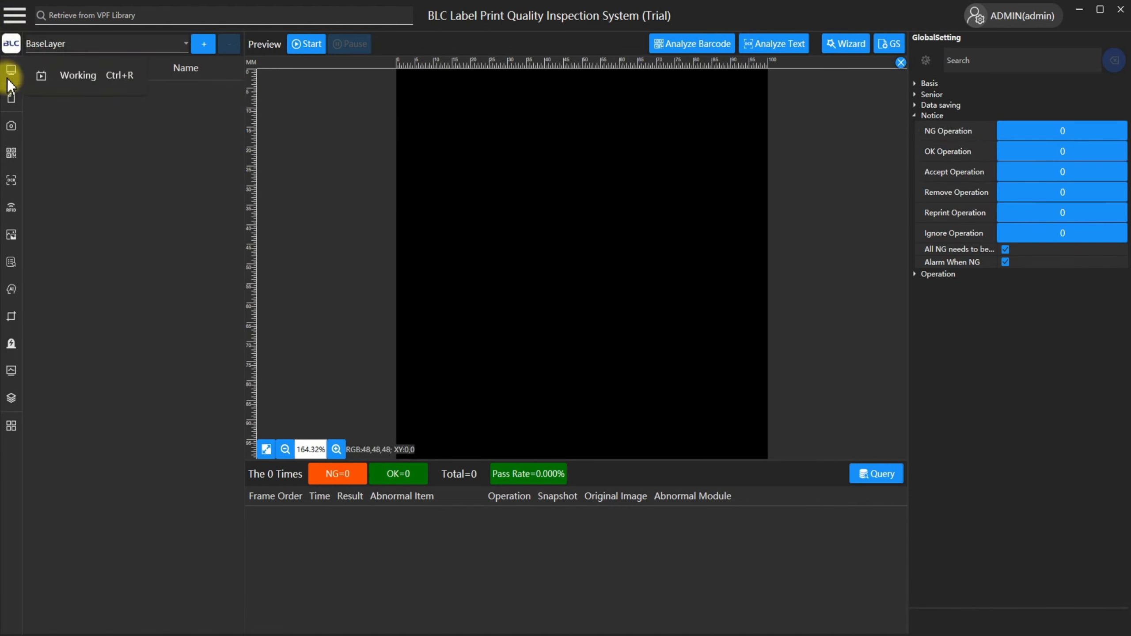
{"action": "left_click", "coordinate": [90, 80]}
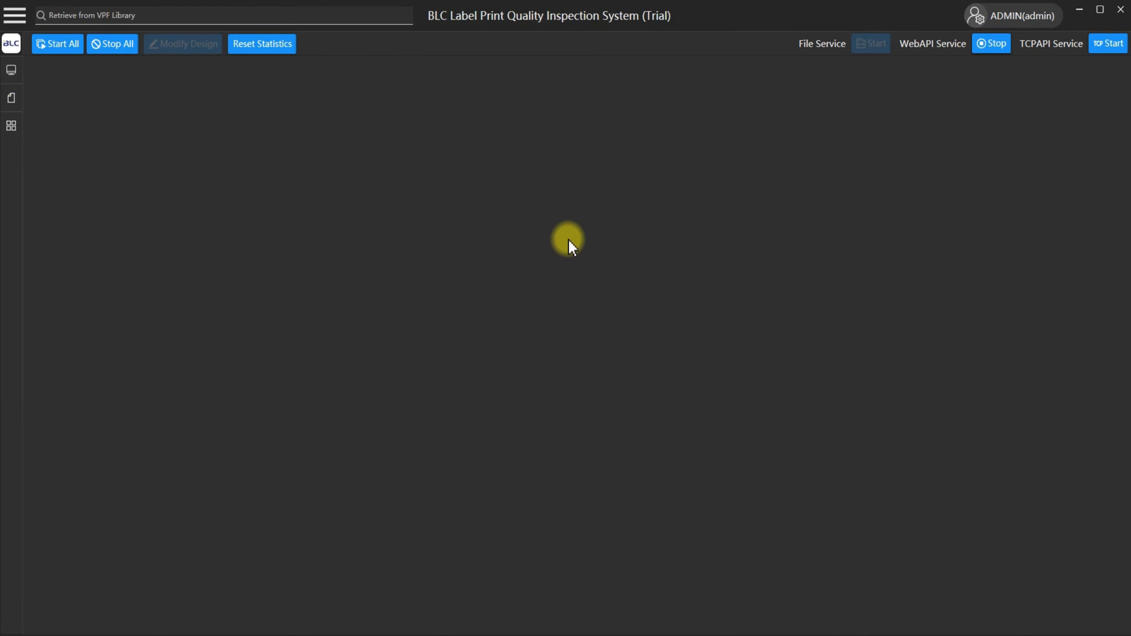
Switch to Postman and examine the server IP address and path in the login request's URL.
{"action": "mouse_move", "coordinate": [356, 635]}
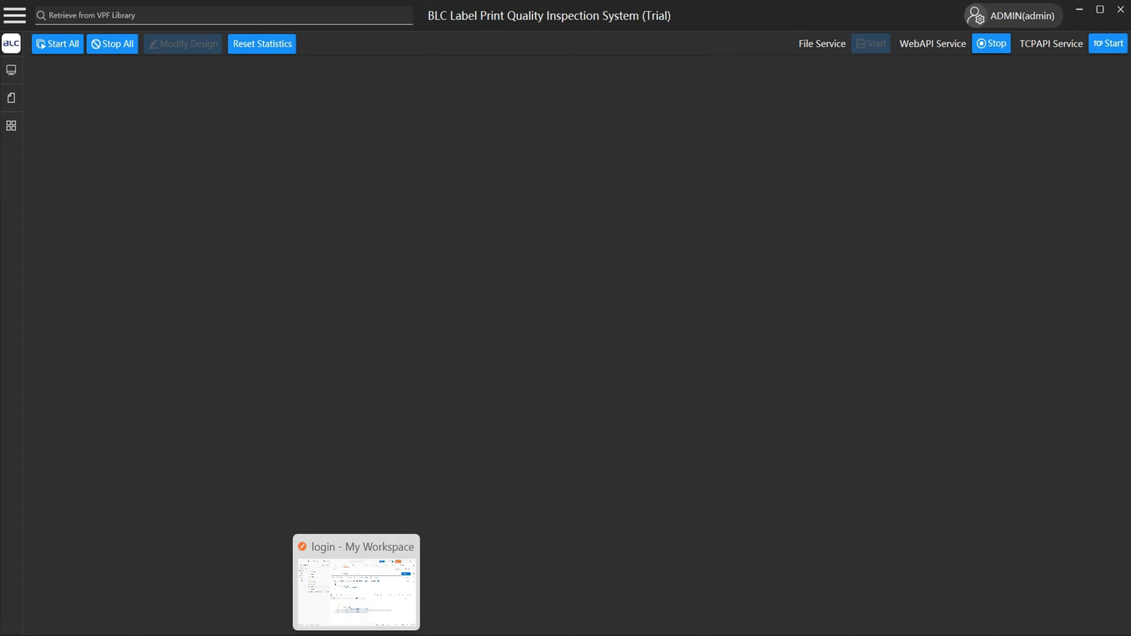
{"action": "left_click", "coordinate": [357, 588]}
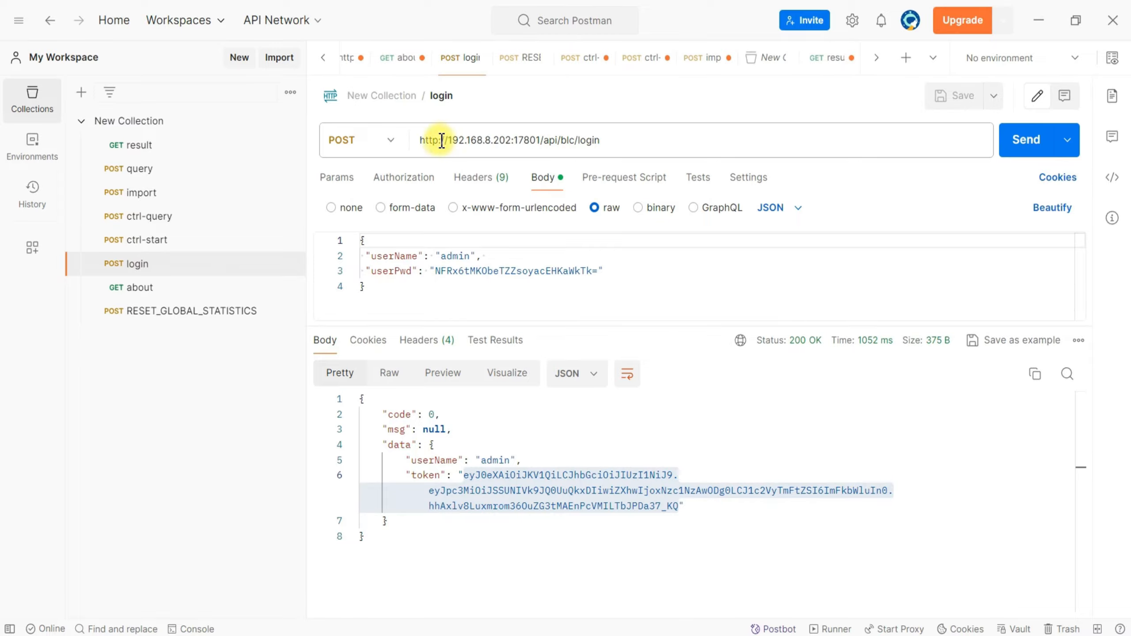
{"action": "left_click_drag", "start_coordinate": [453, 142], "coordinate": [631, 144]}
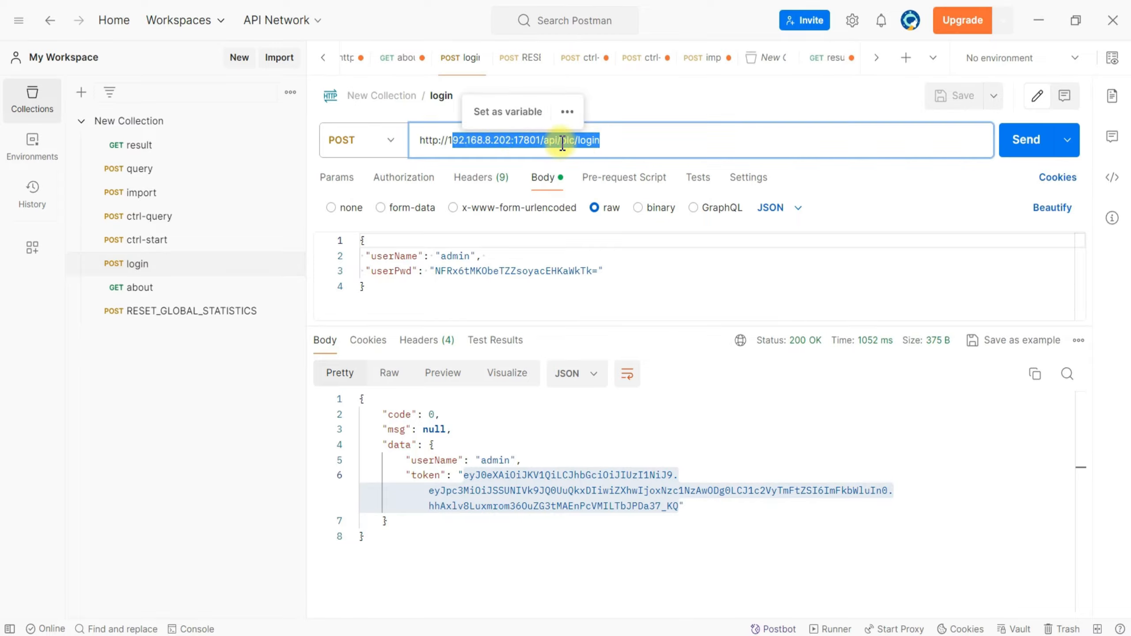
{"action": "left_click", "coordinate": [532, 142]}
{"action": "left_click_drag", "start_coordinate": [512, 142], "coordinate": [450, 142]}
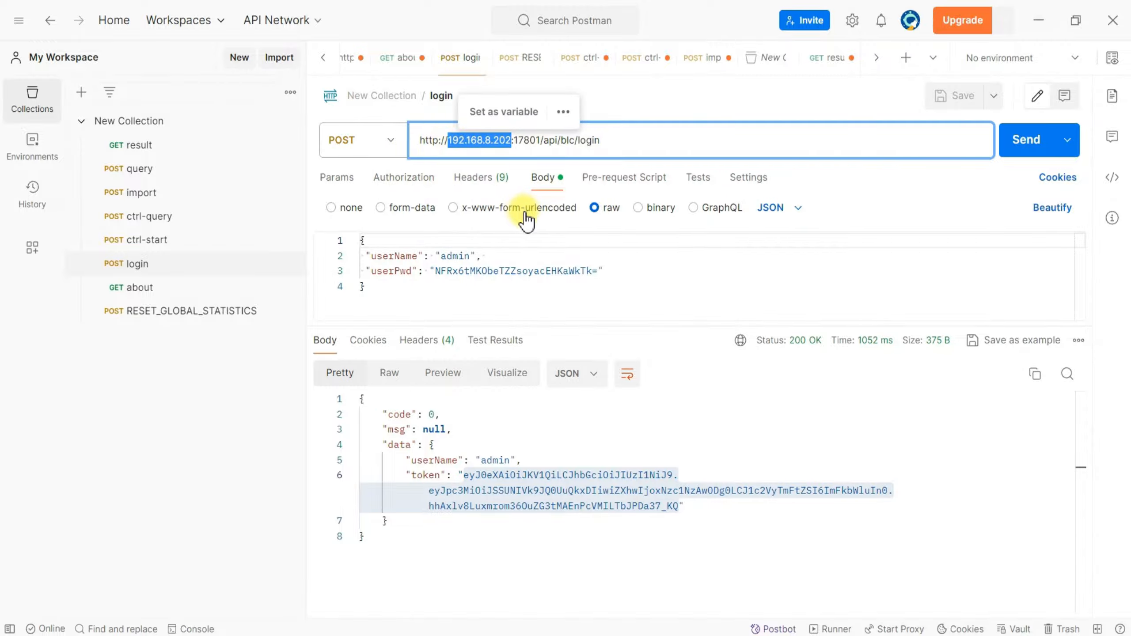
{"action": "left_click", "coordinate": [551, 187]}
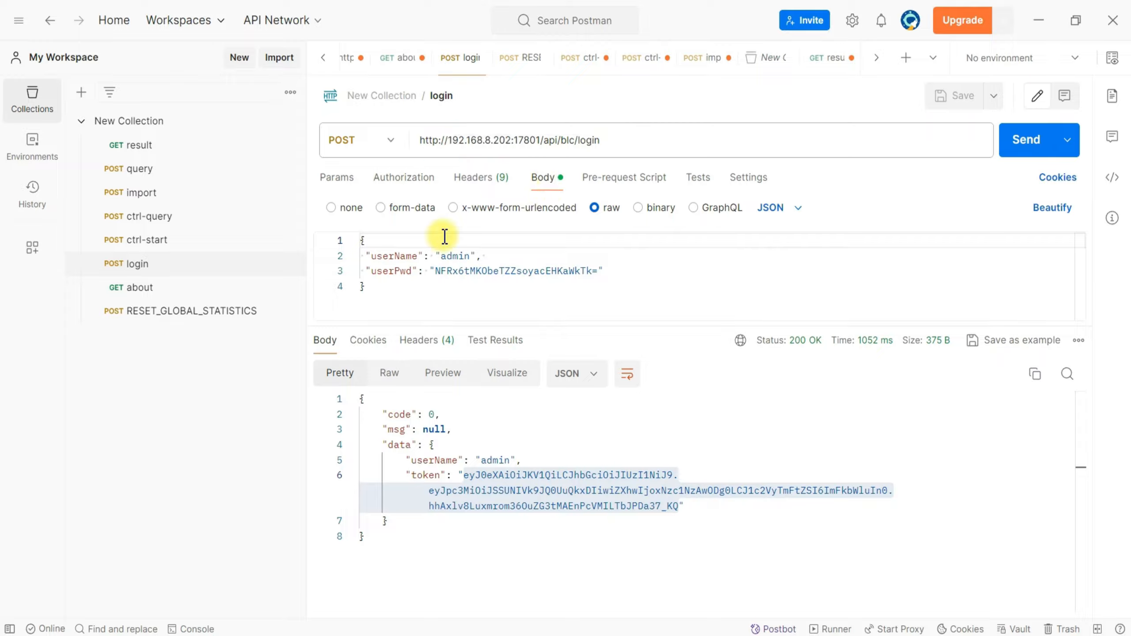
Examine the userName and userPwd fields in the login request body and choose JSON as the raw body format.
{"action": "left_click_drag", "start_coordinate": [370, 255], "coordinate": [521, 259]}
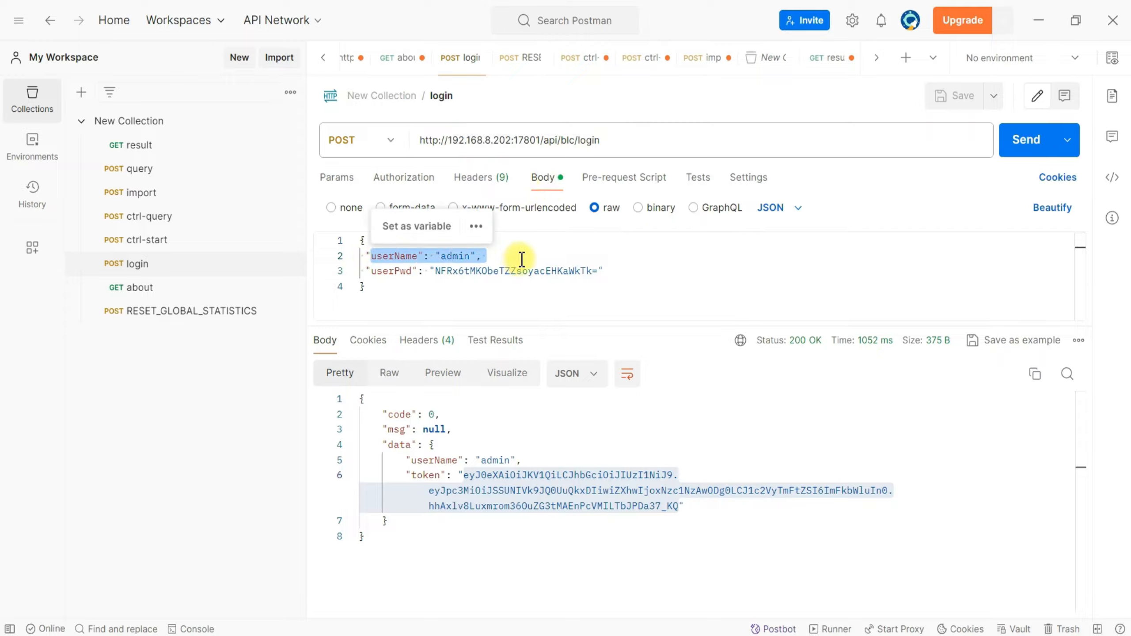
{"action": "double_click", "coordinate": [404, 259]}
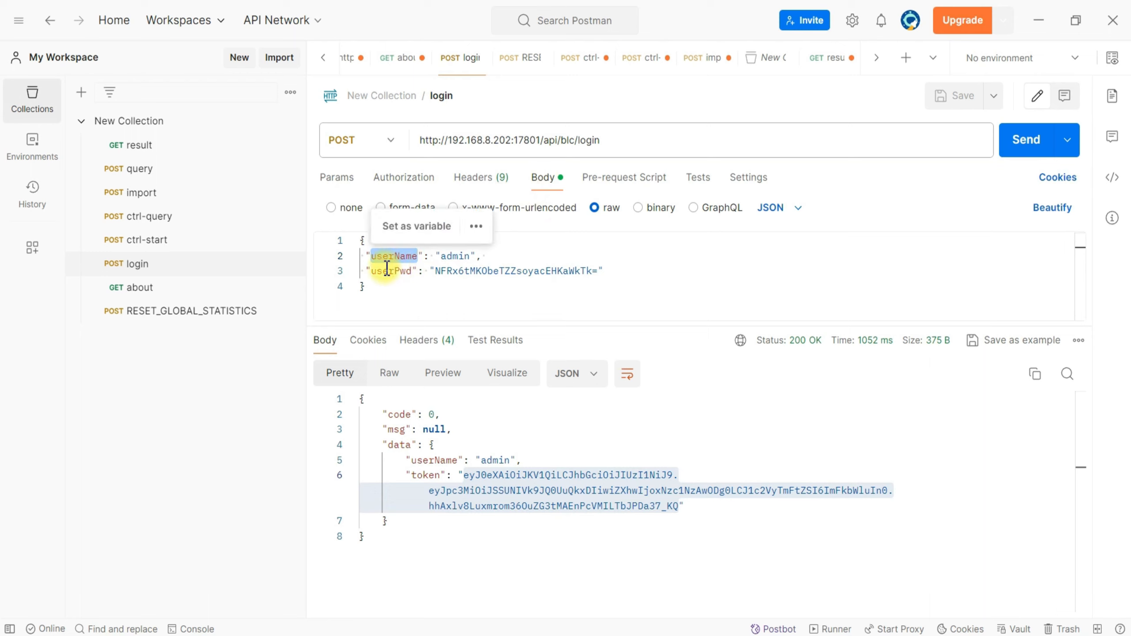
{"action": "left_click", "coordinate": [370, 271]}
{"action": "left_click_drag", "start_coordinate": [370, 271], "coordinate": [600, 271]}
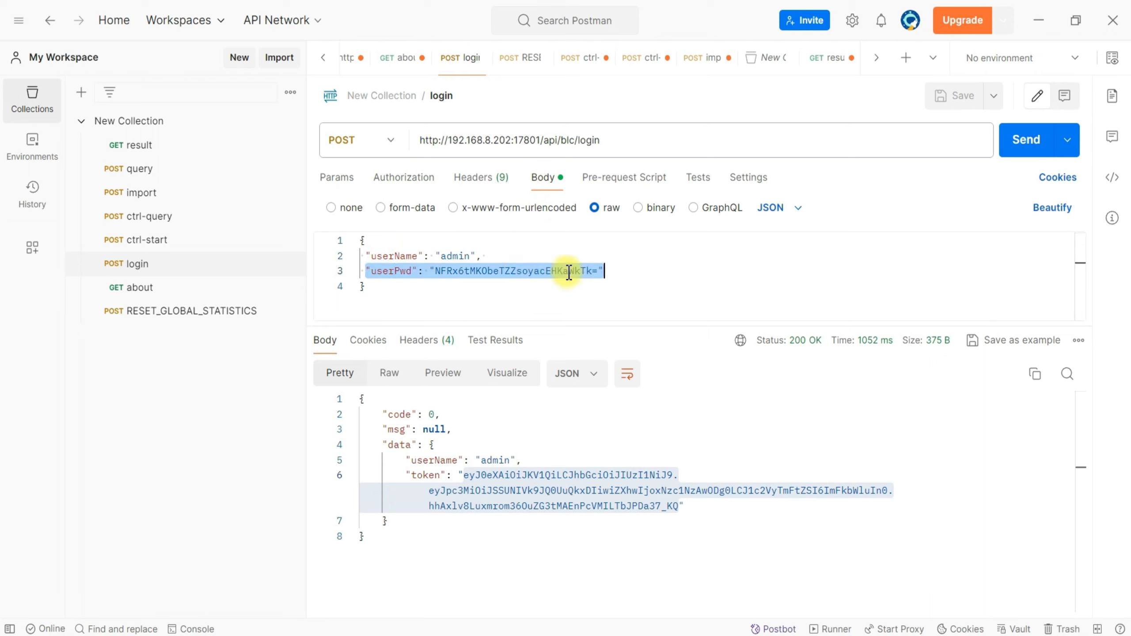
{"action": "double_click", "coordinate": [476, 271]}
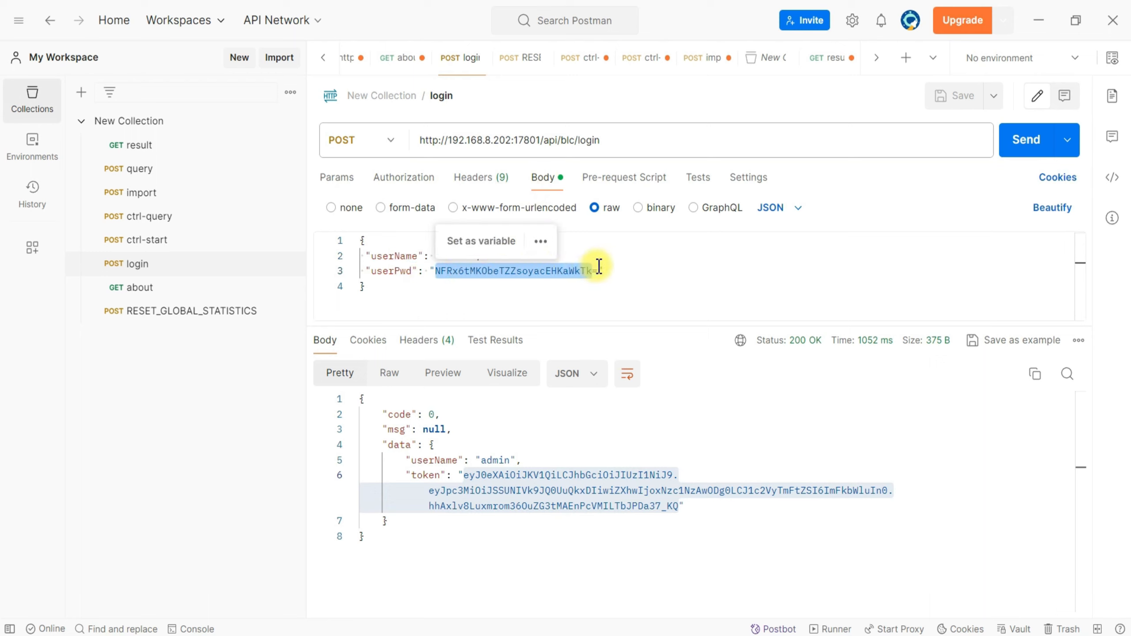
{"action": "left_click_drag", "start_coordinate": [599, 271], "coordinate": [435, 271]}
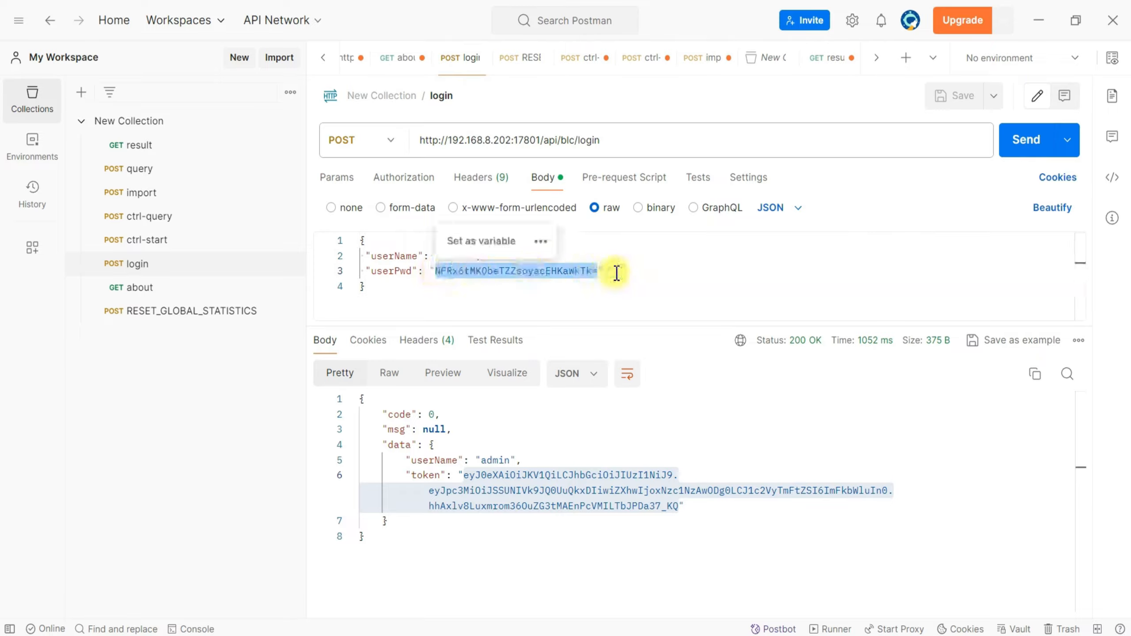
{"action": "left_click", "coordinate": [641, 273]}
{"action": "left_click", "coordinate": [785, 211]}
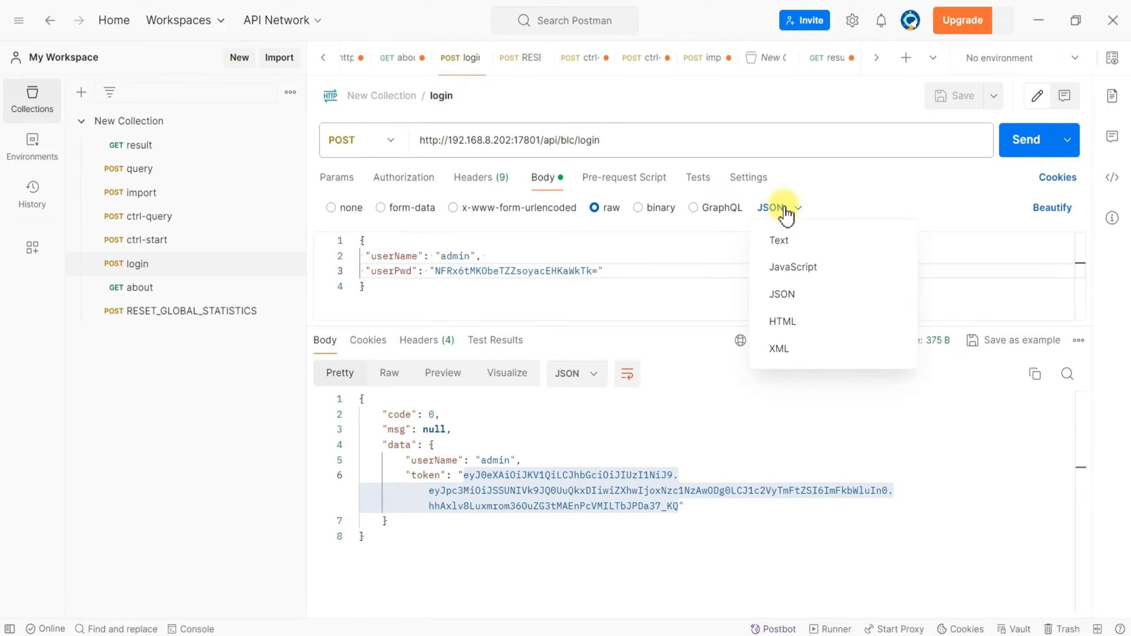
{"action": "left_click", "coordinate": [791, 296]}
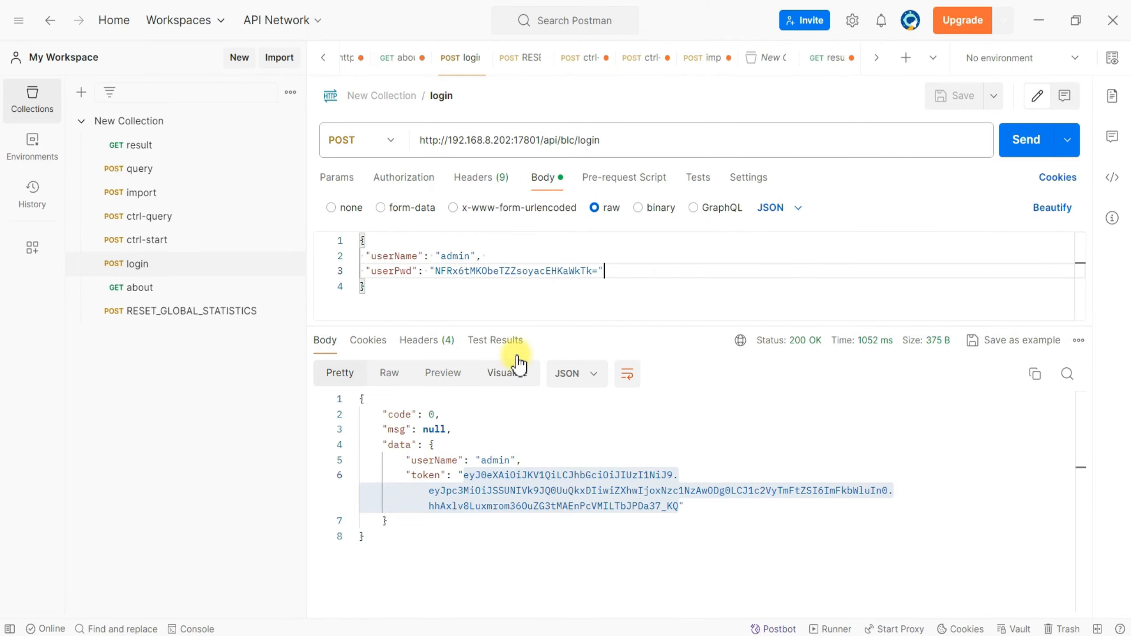
Switch to MySQL Workbench, list the rows of new_schema's userinfo table and locate the admin account's encrypted password.
{"action": "key", "text": "super"}
{"action": "type", "text": "work"}
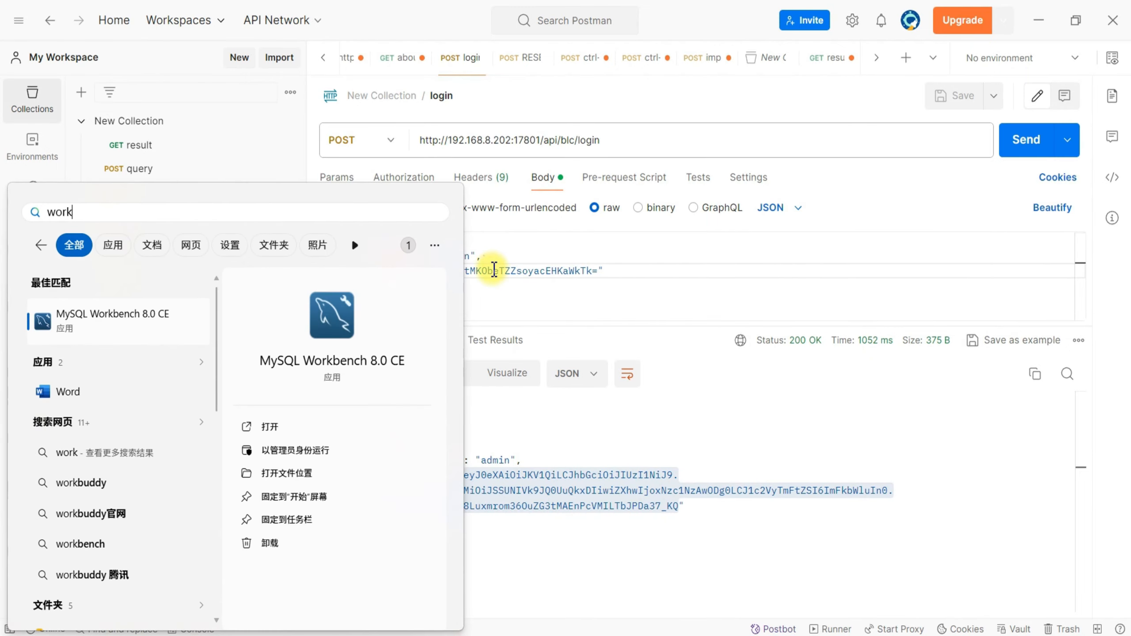
{"action": "key", "text": "Escape"}
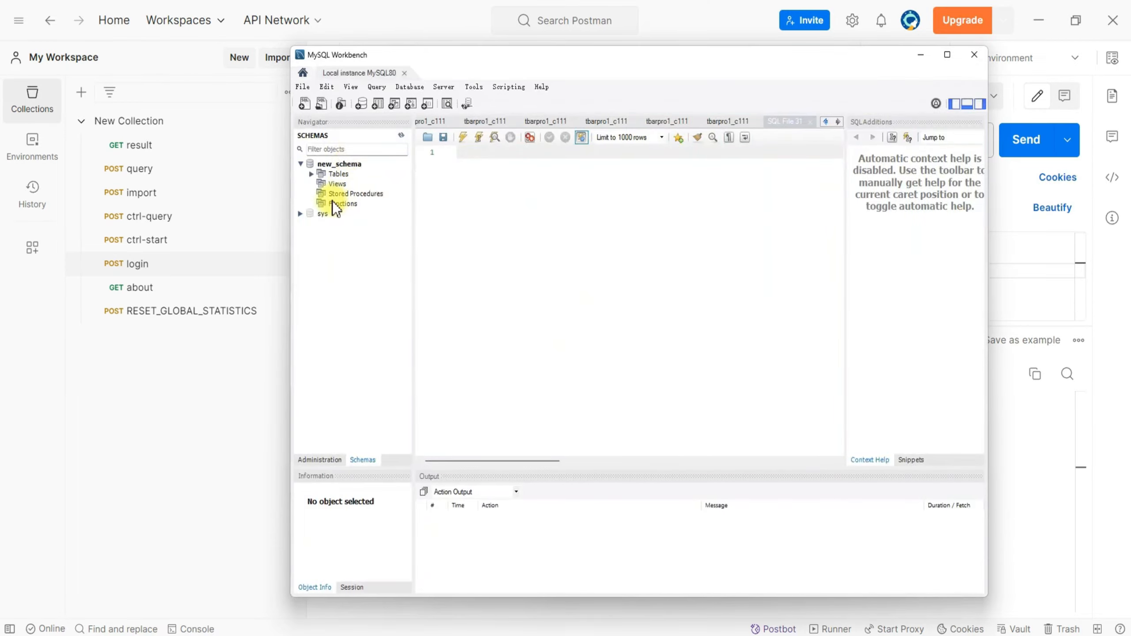
{"action": "left_click", "coordinate": [312, 174]}
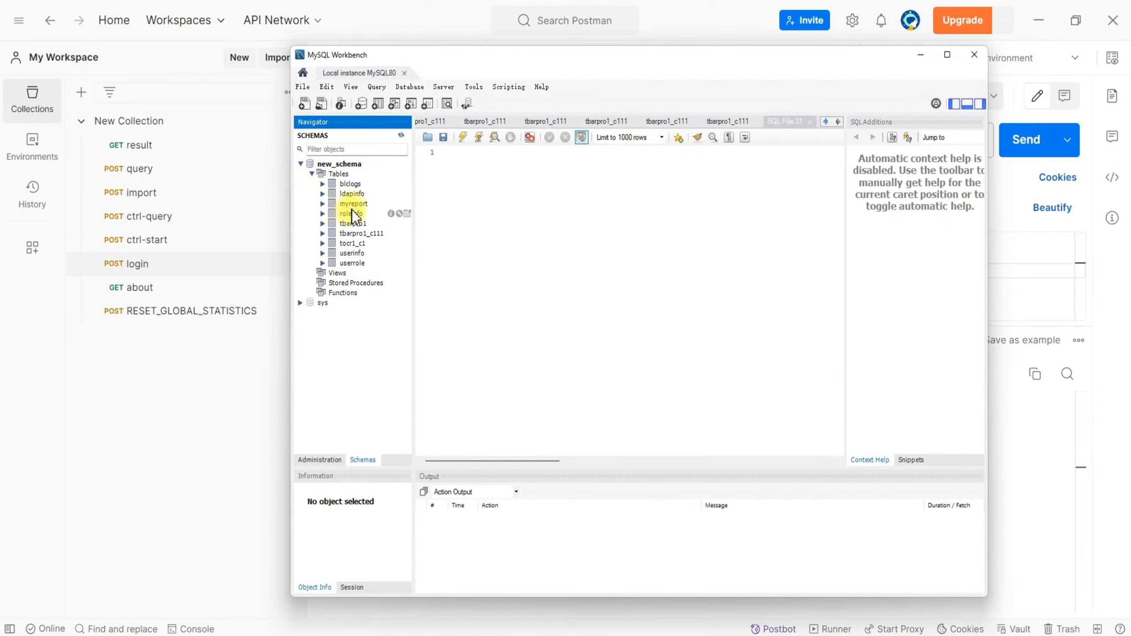
{"action": "right_click", "coordinate": [66, 242]}
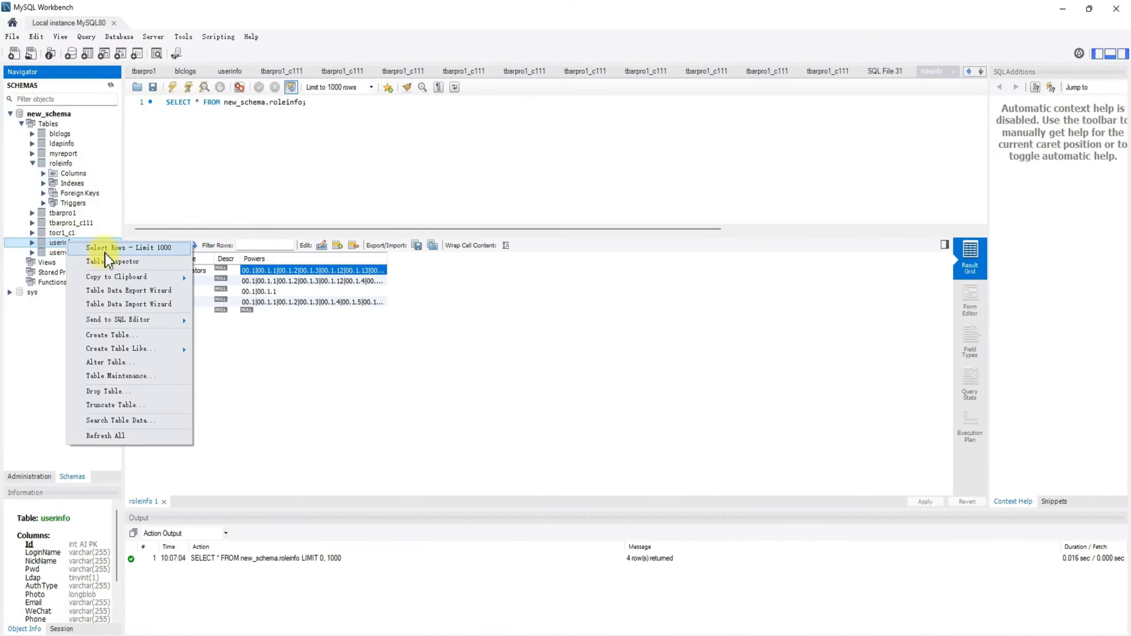
{"action": "left_click", "coordinate": [104, 253]}
{"action": "left_click", "coordinate": [280, 271]}
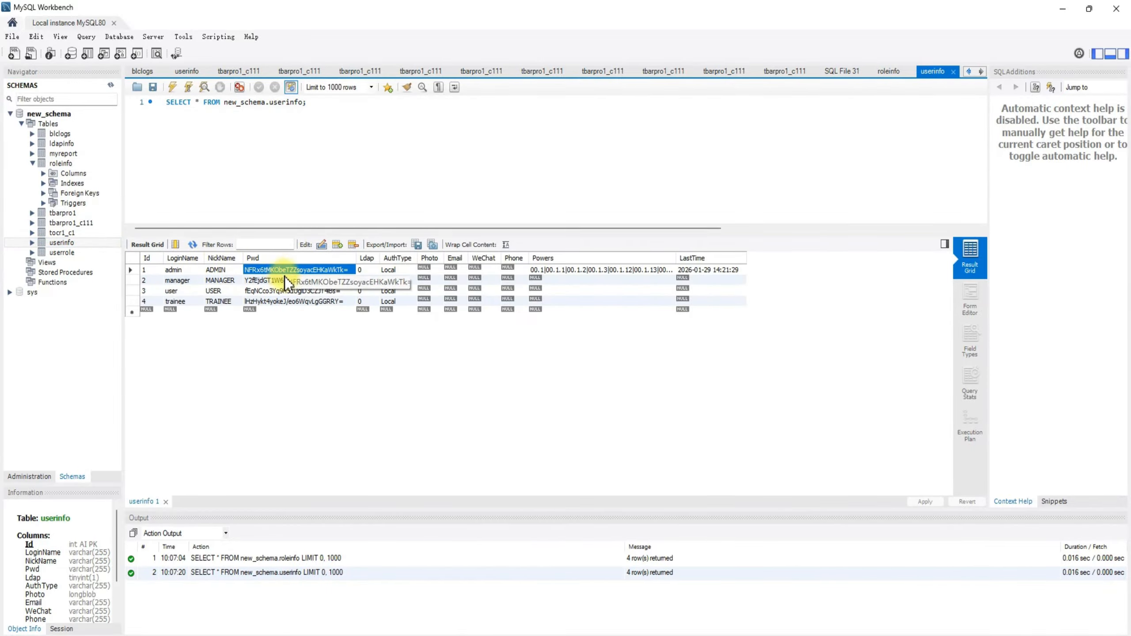
{"action": "left_click", "coordinate": [32, 163]}
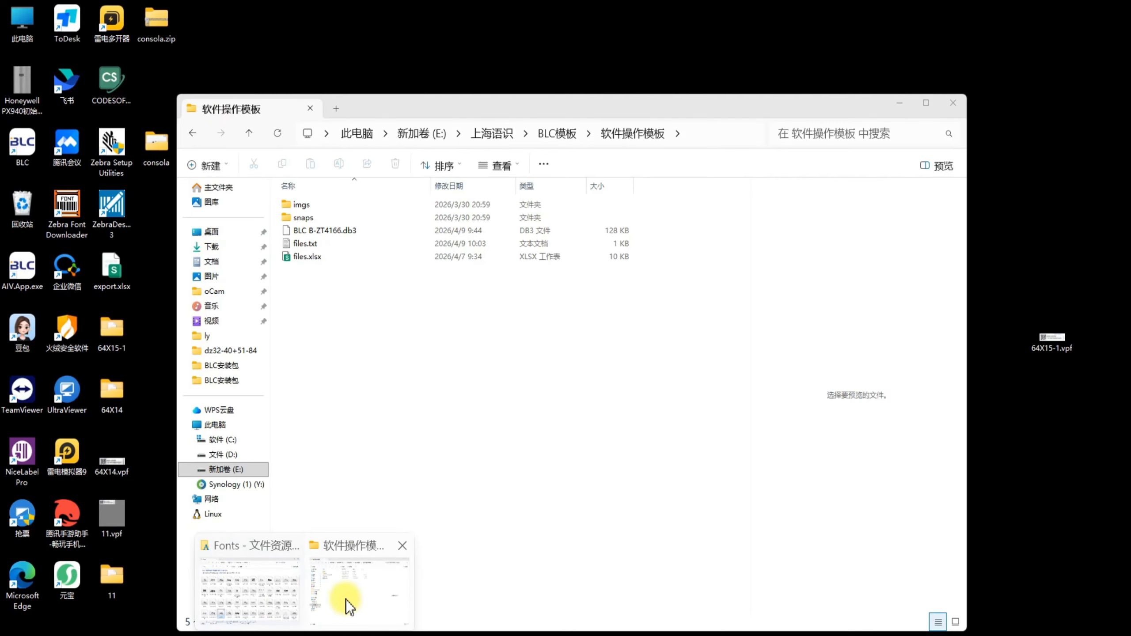
Switch to File Explorer and locate the blc.db3 database file in C:\Program Files\Richvoice\BLC.
{"action": "left_click", "coordinate": [345, 599]}
{"action": "left_click", "coordinate": [235, 438]}
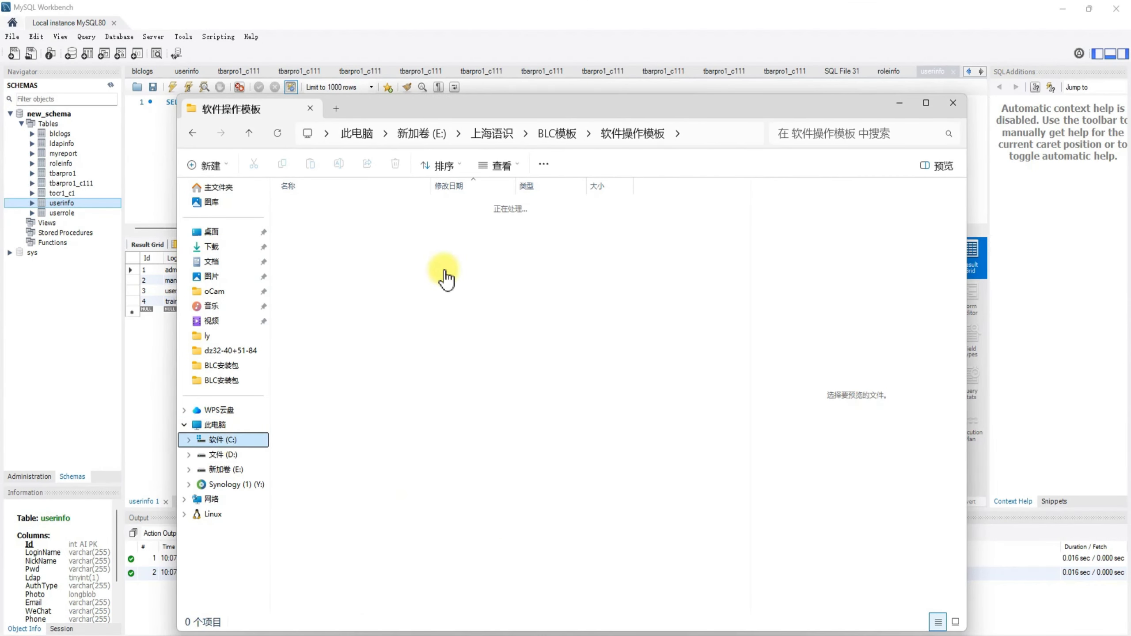
{"action": "double_click", "coordinate": [344, 454]}
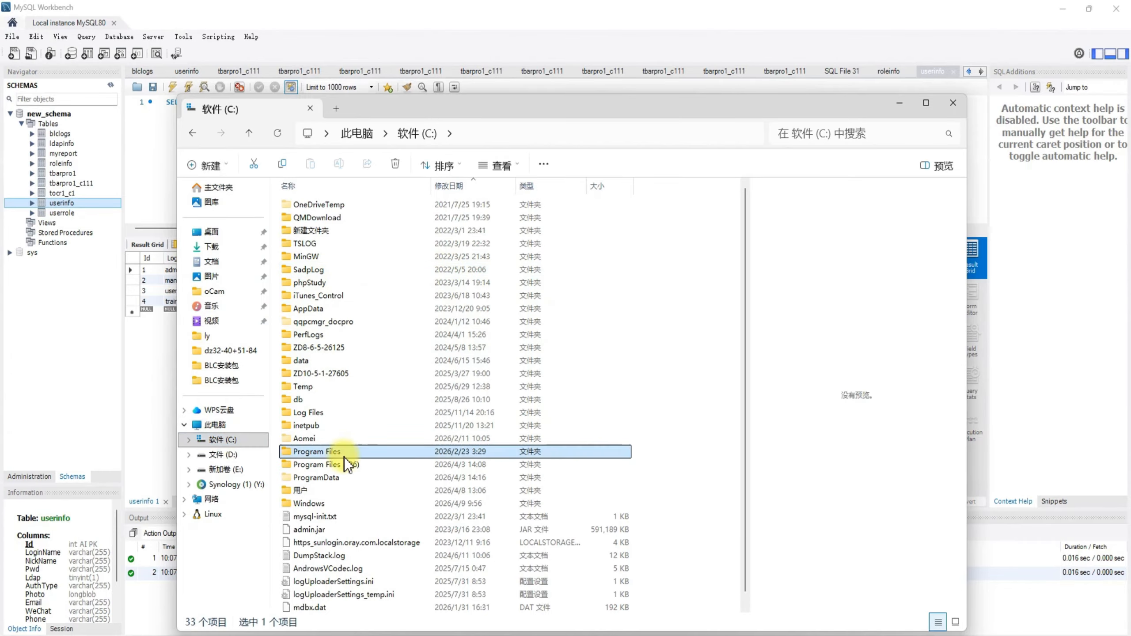
{"action": "scroll", "coordinate": [351, 534], "scroll_direction": "down", "scroll_amount": 3}
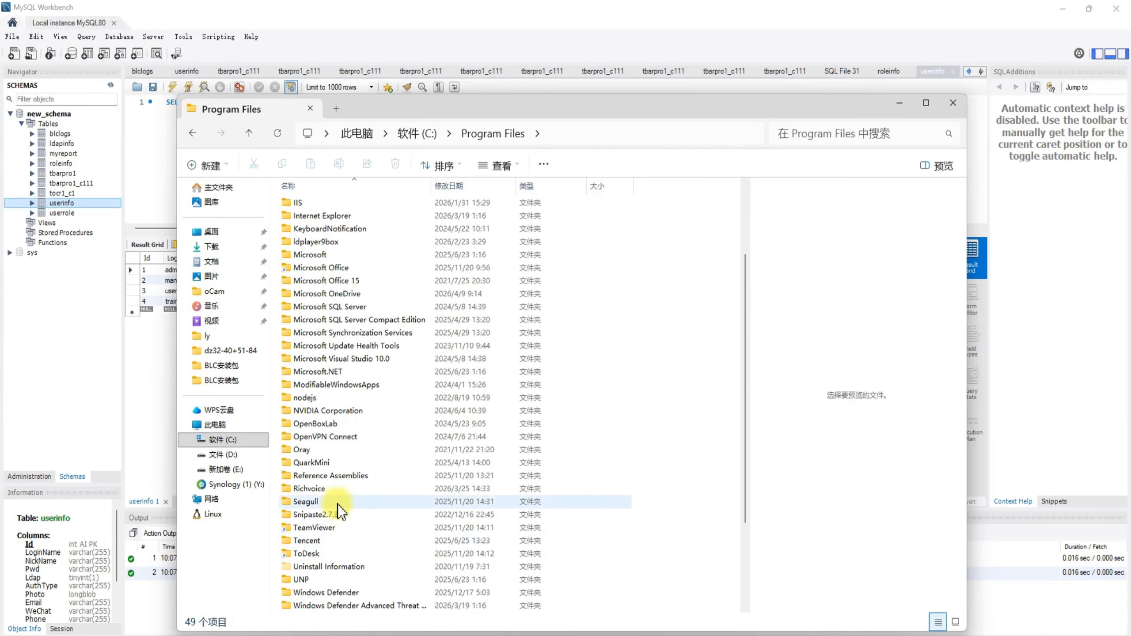
{"action": "double_click", "coordinate": [339, 491]}
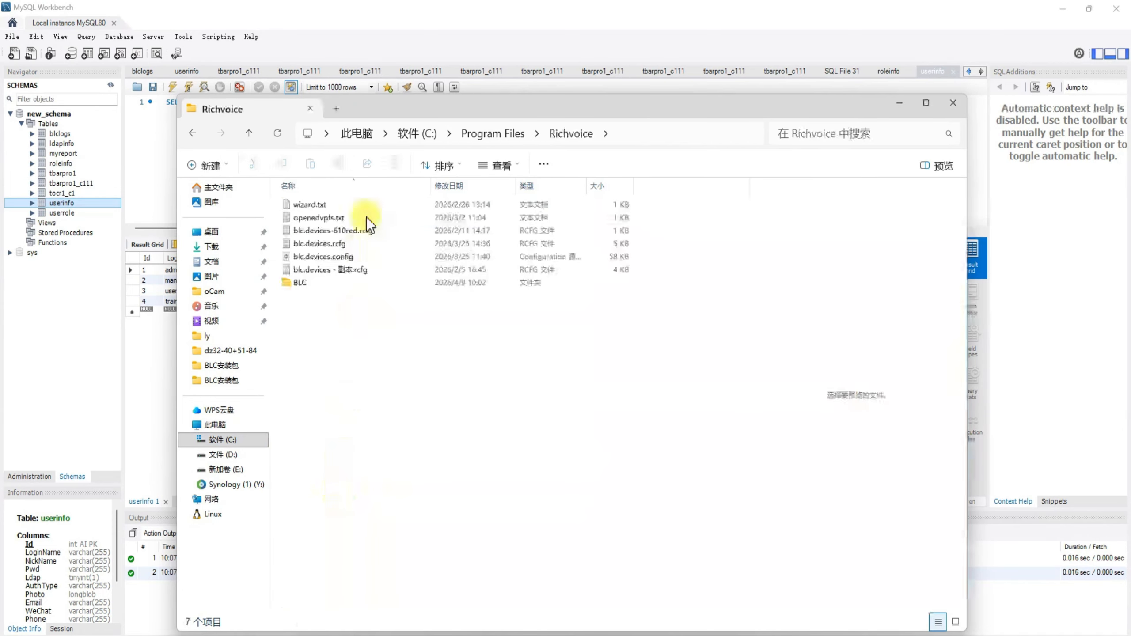
{"action": "double_click", "coordinate": [322, 281]}
{"action": "left_click", "coordinate": [327, 321]}
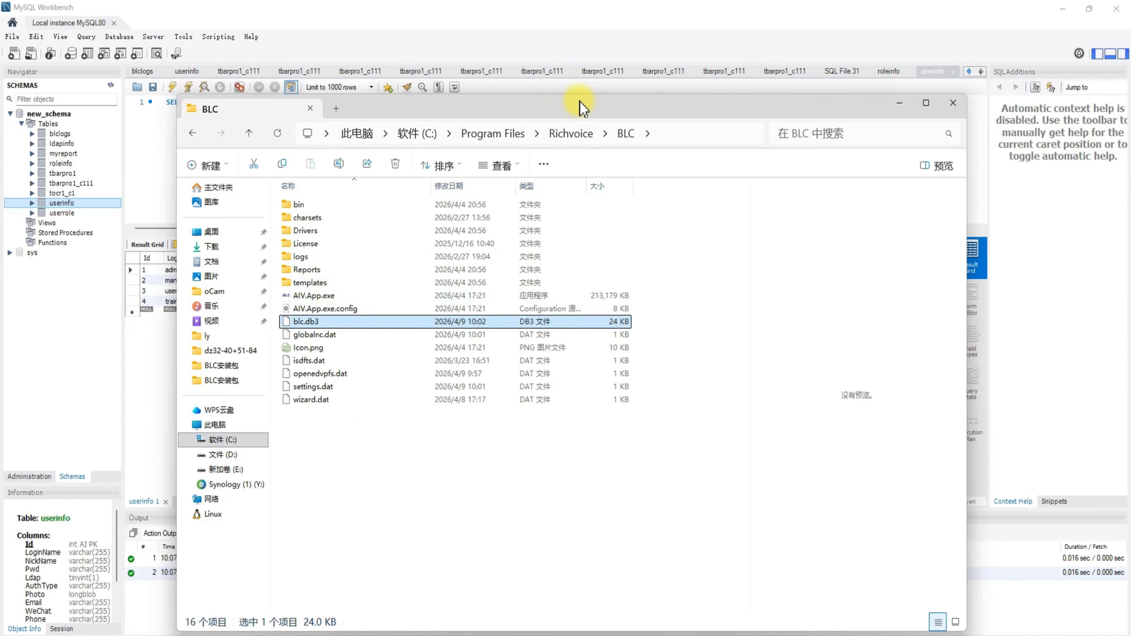
Return to Postman and highlight the userPwd value in the login request body.
{"action": "mouse_move", "coordinate": [376, 634]}
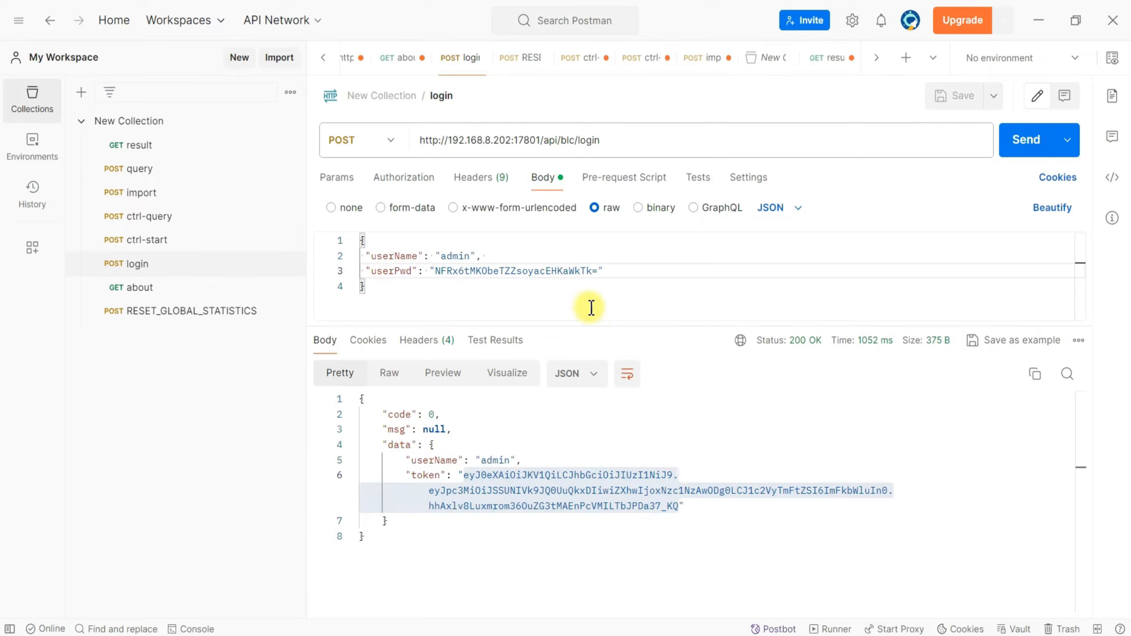
{"action": "double_click", "coordinate": [448, 272]}
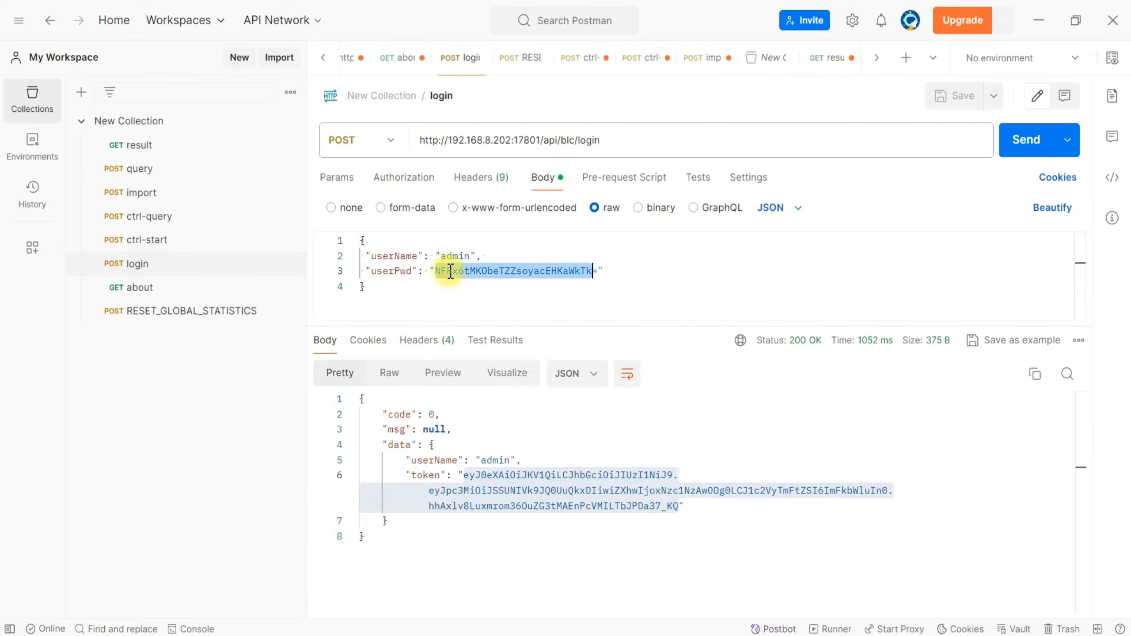
{"action": "key", "text": "alt+Tab"}
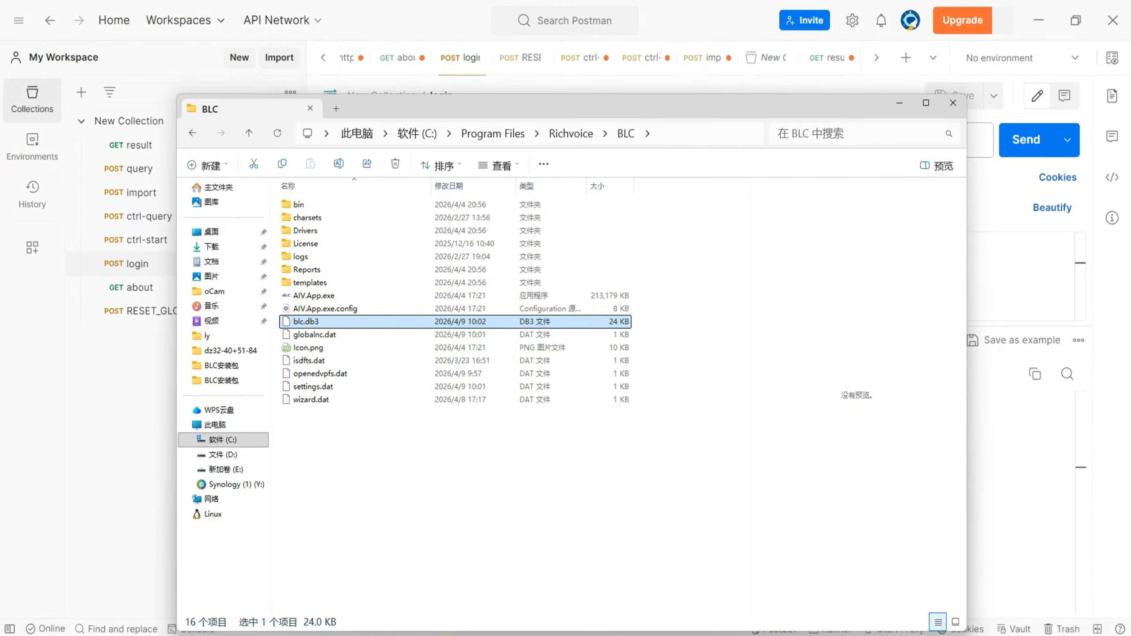
Switch back to MySQL Workbench and select the admin account's Pwd cell in the userinfo results.
{"action": "mouse_move", "coordinate": [427, 633]}
{"action": "left_click", "coordinate": [428, 606]}
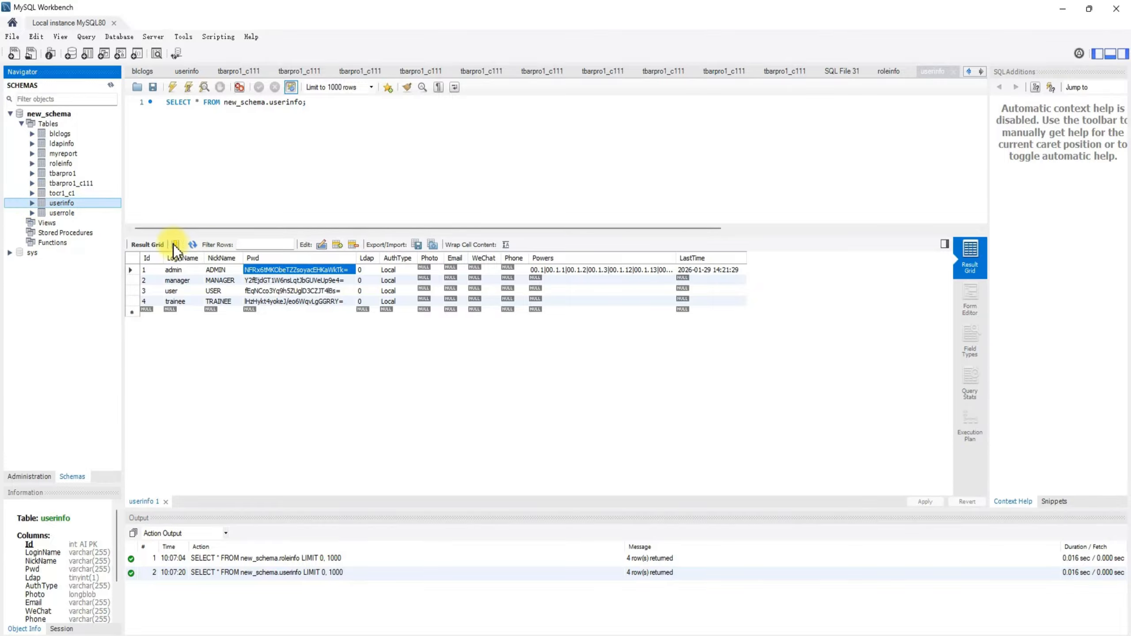
{"action": "left_click", "coordinate": [190, 272]}
{"action": "left_click", "coordinate": [288, 272]}
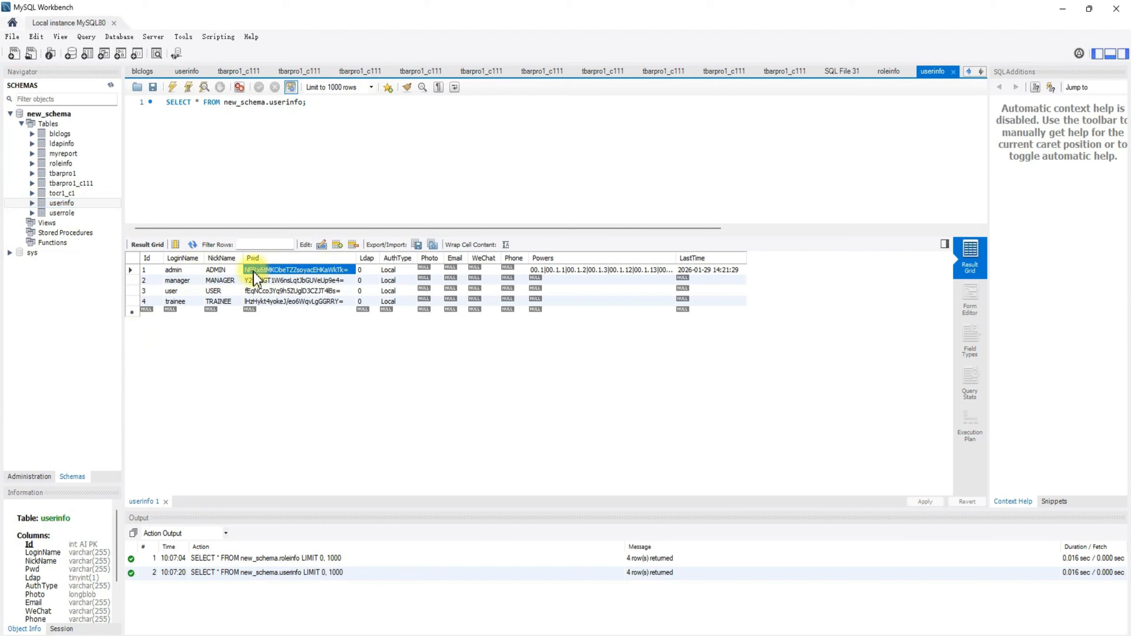
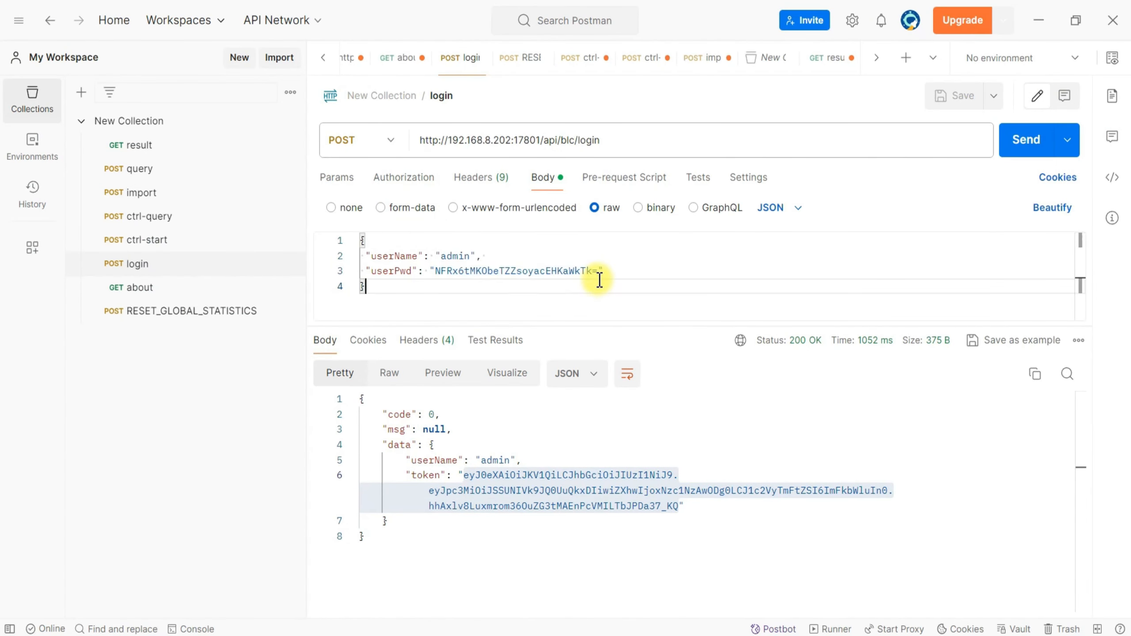
Send the login request and paste the returned token into the ctrl-start request's bearer token field.
{"action": "left_click", "coordinate": [1018, 143]}
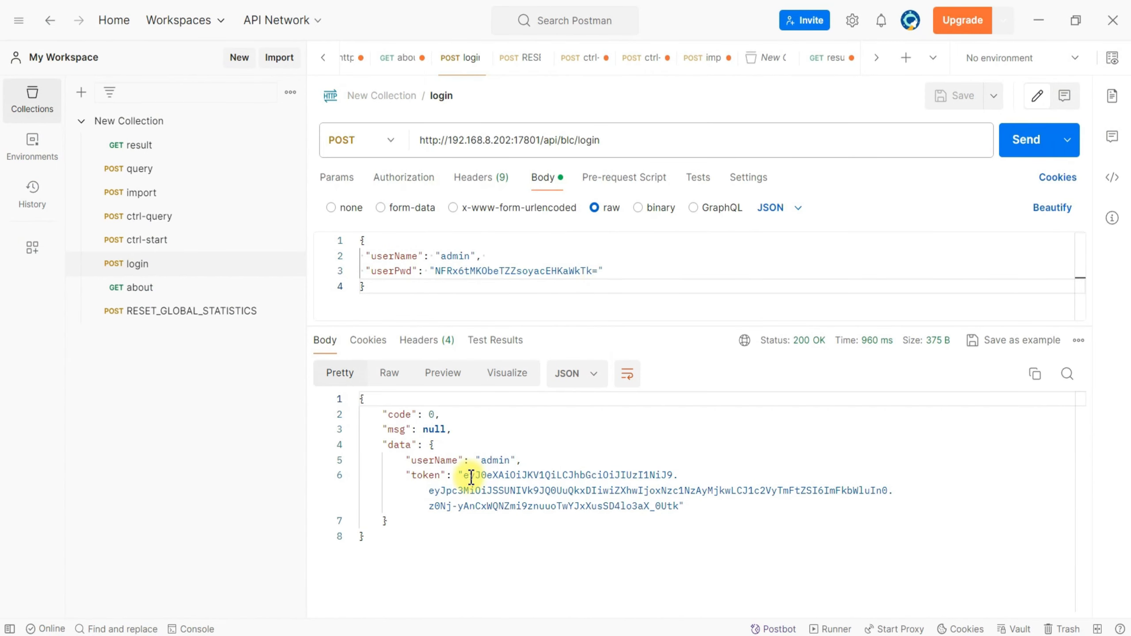
{"action": "left_click_drag", "start_coordinate": [464, 475], "coordinate": [684, 507]}
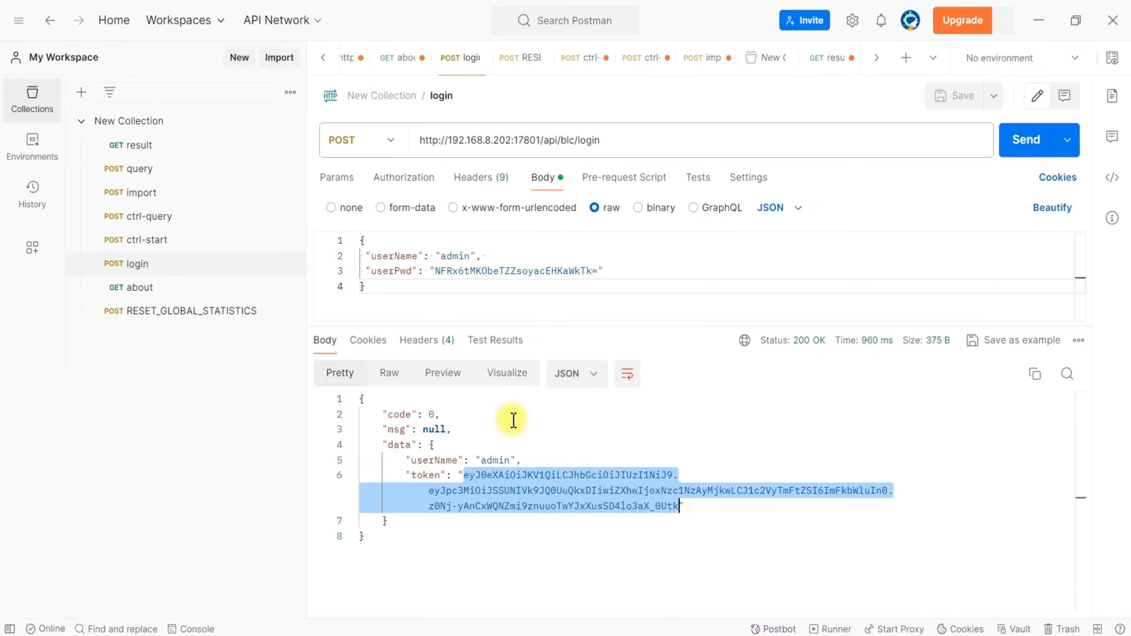
{"action": "left_click", "coordinate": [156, 243]}
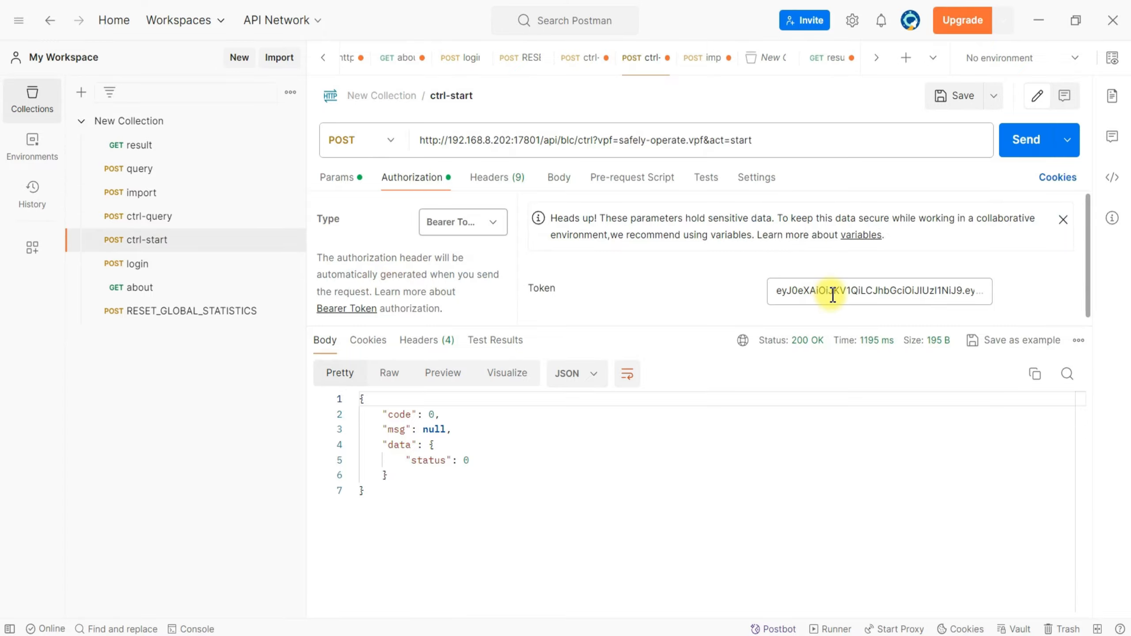
{"action": "left_click", "coordinate": [814, 289]}
{"action": "key", "text": "ctrl+a"}
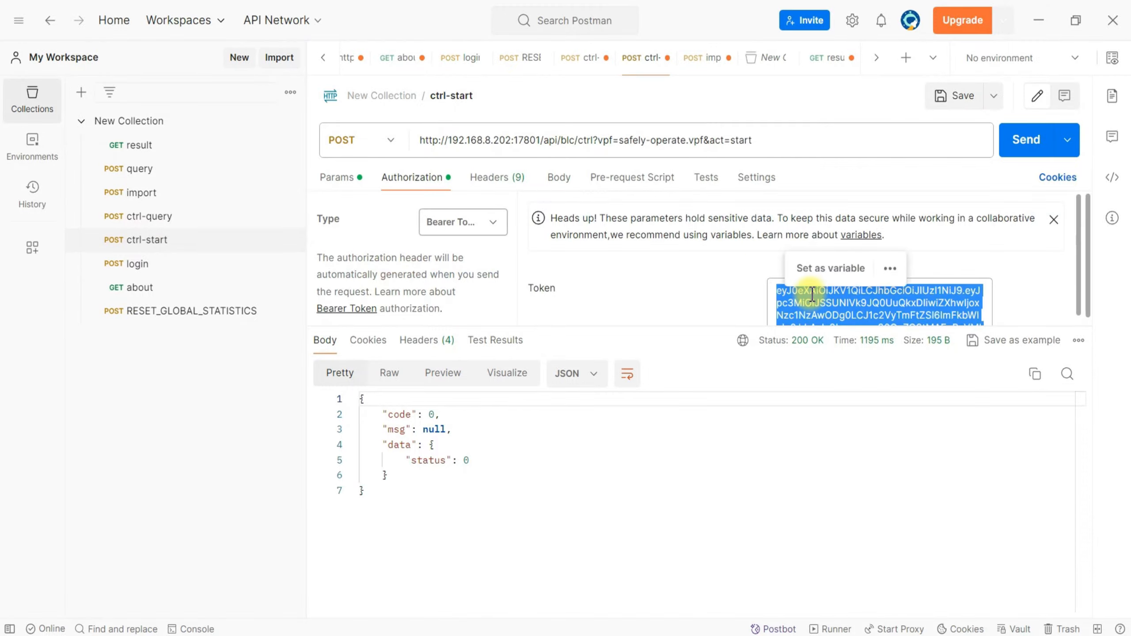
{"action": "key", "text": "ctrl+v"}
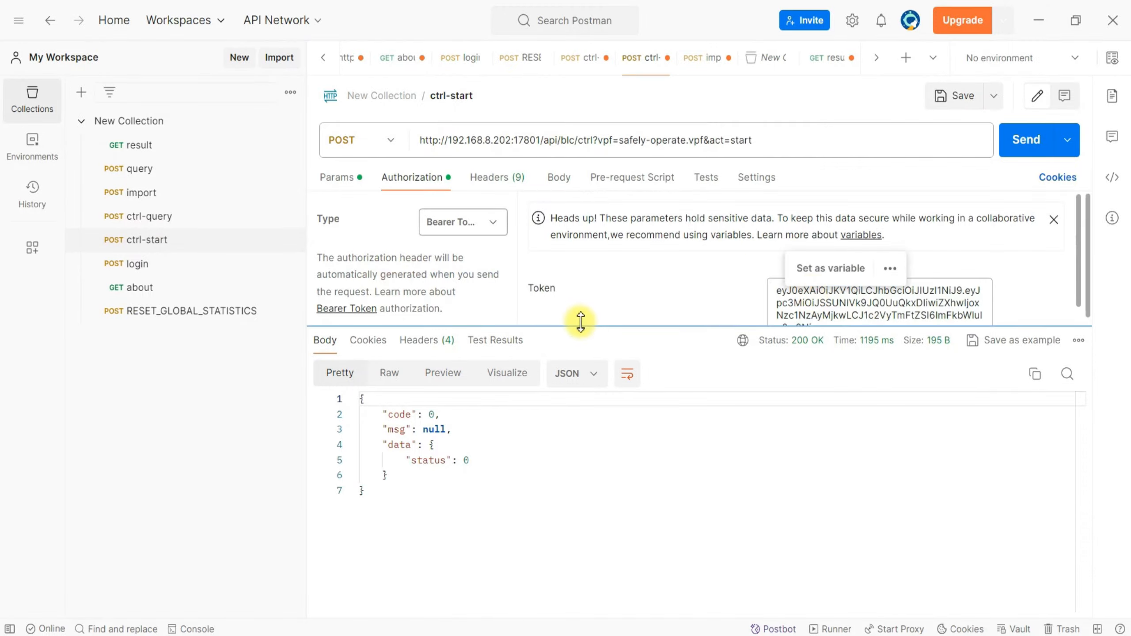
{"action": "left_click_drag", "start_coordinate": [578, 323], "coordinate": [576, 412]}
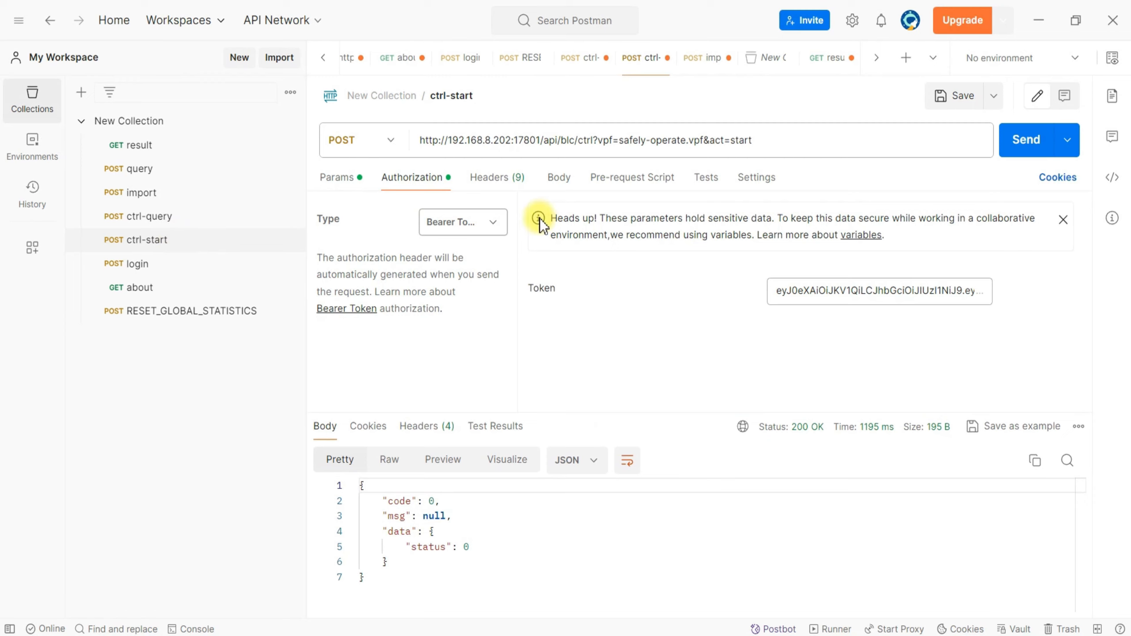
Review the ctrl-start request's query parameters and authorization, and look at BLC's main window before returning to Postman.
{"action": "left_click", "coordinate": [343, 178]}
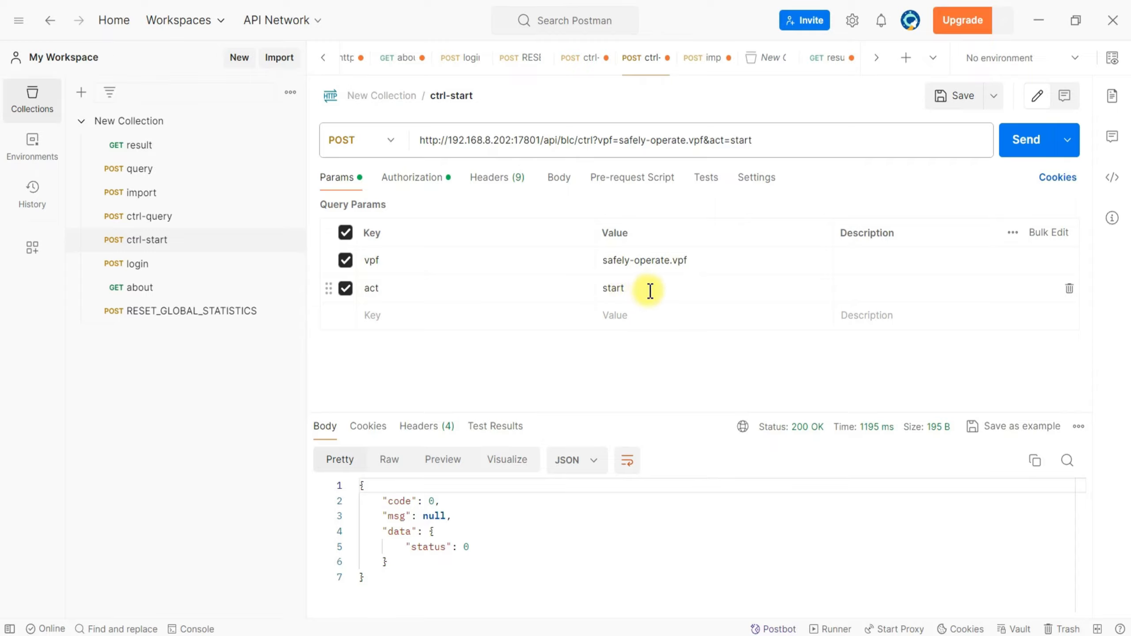
{"action": "left_click", "coordinate": [426, 183]}
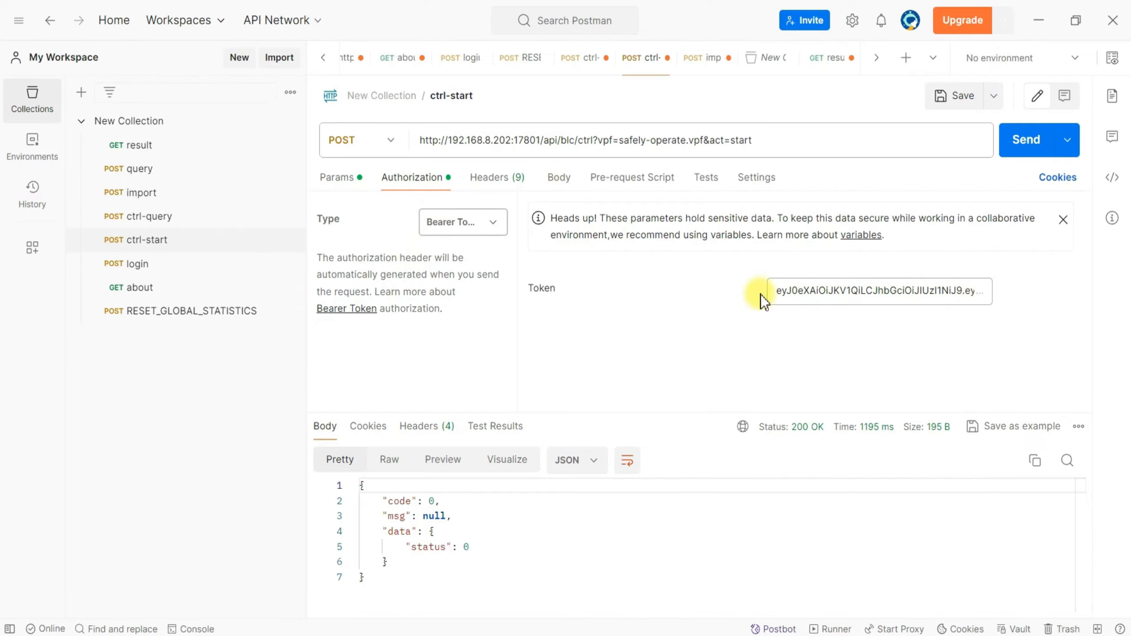
{"action": "left_click", "coordinate": [762, 152]}
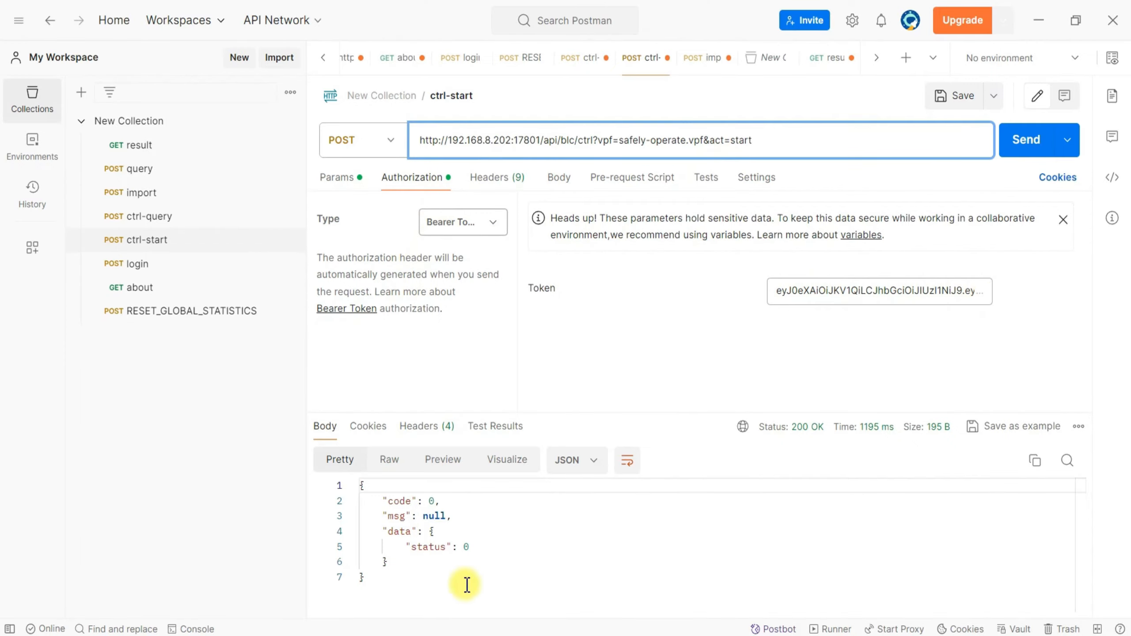
{"action": "left_click", "coordinate": [413, 635]}
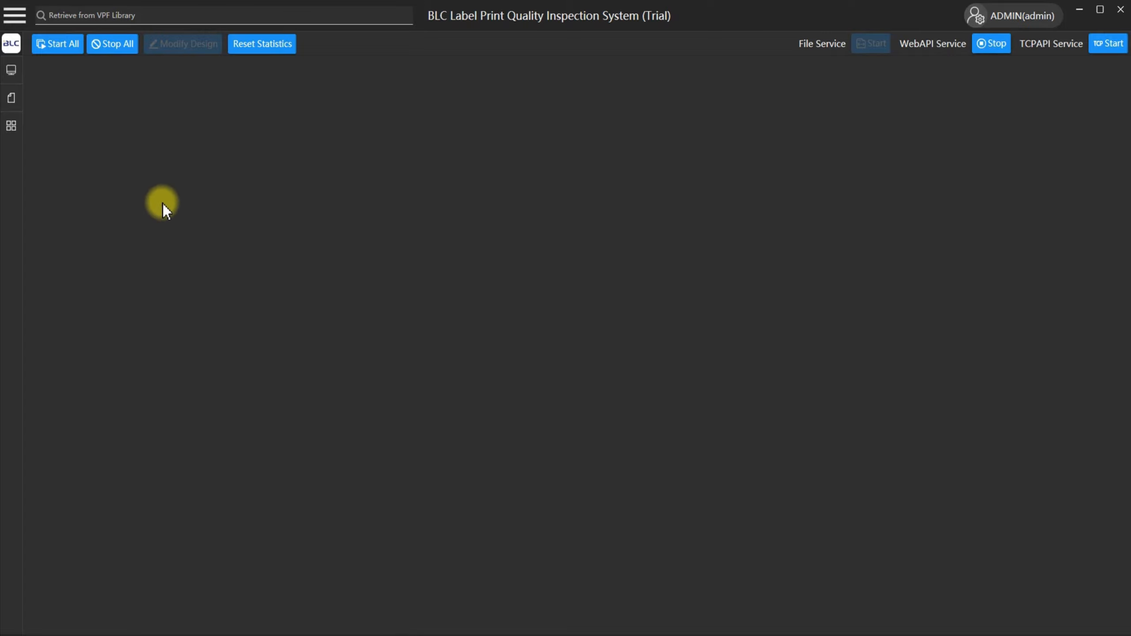
{"action": "key", "text": "alt+Tab"}
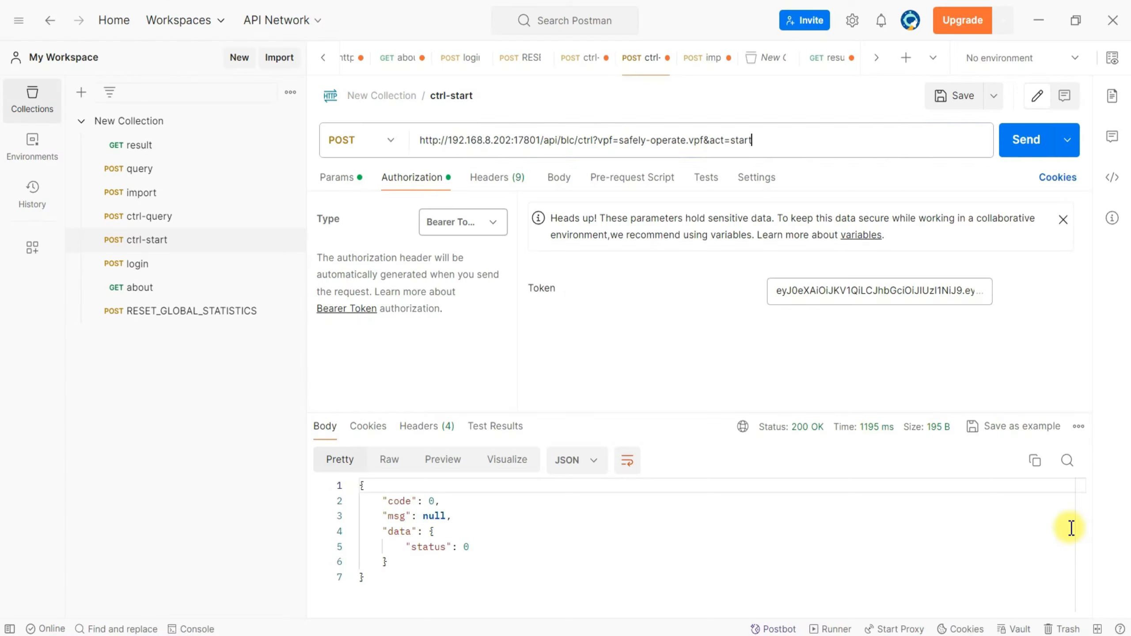
Send the ctrl-start request for safely-operate.vpf, highlight the returned status and switch to BLC to check the template.
{"action": "left_click", "coordinate": [1024, 145]}
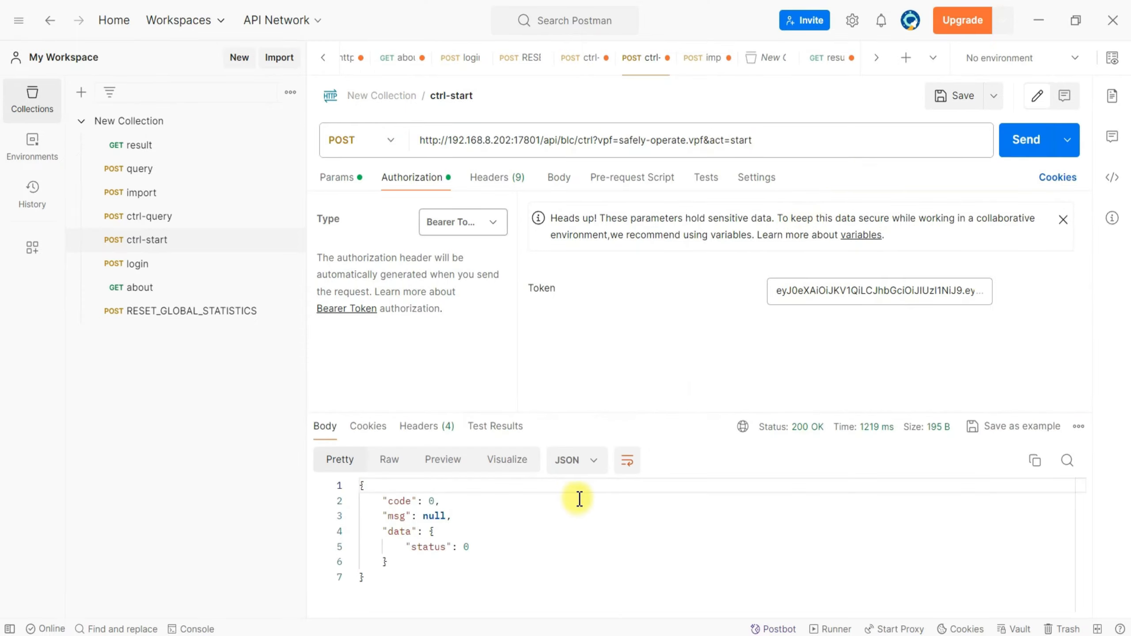
{"action": "left_click_drag", "start_coordinate": [411, 547], "coordinate": [482, 548]}
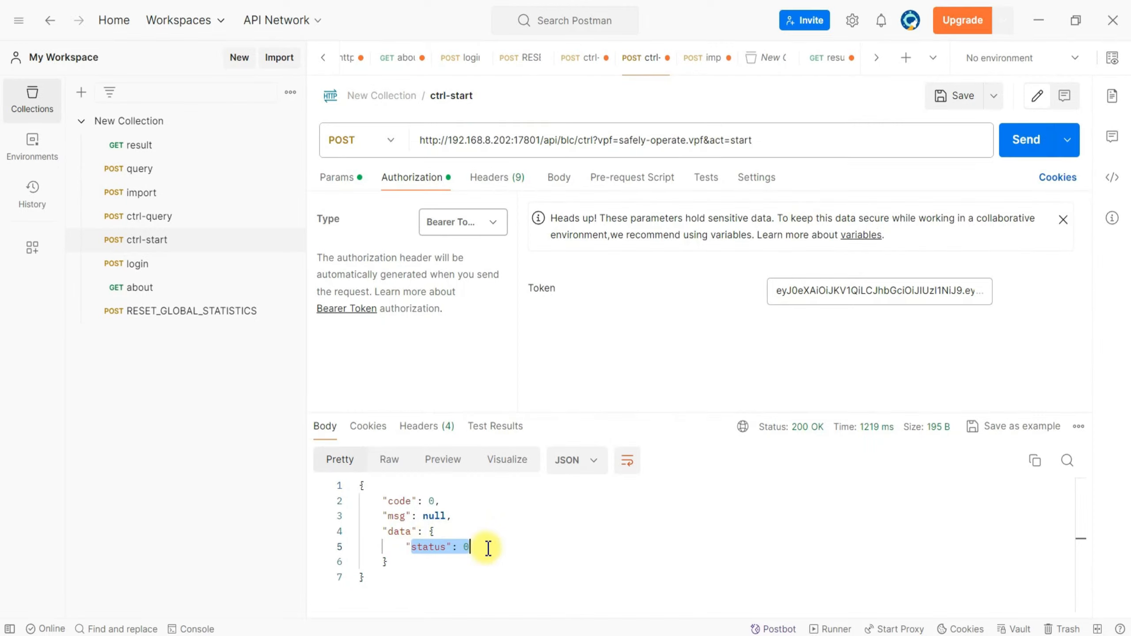
{"action": "key", "text": "alt+Tab"}
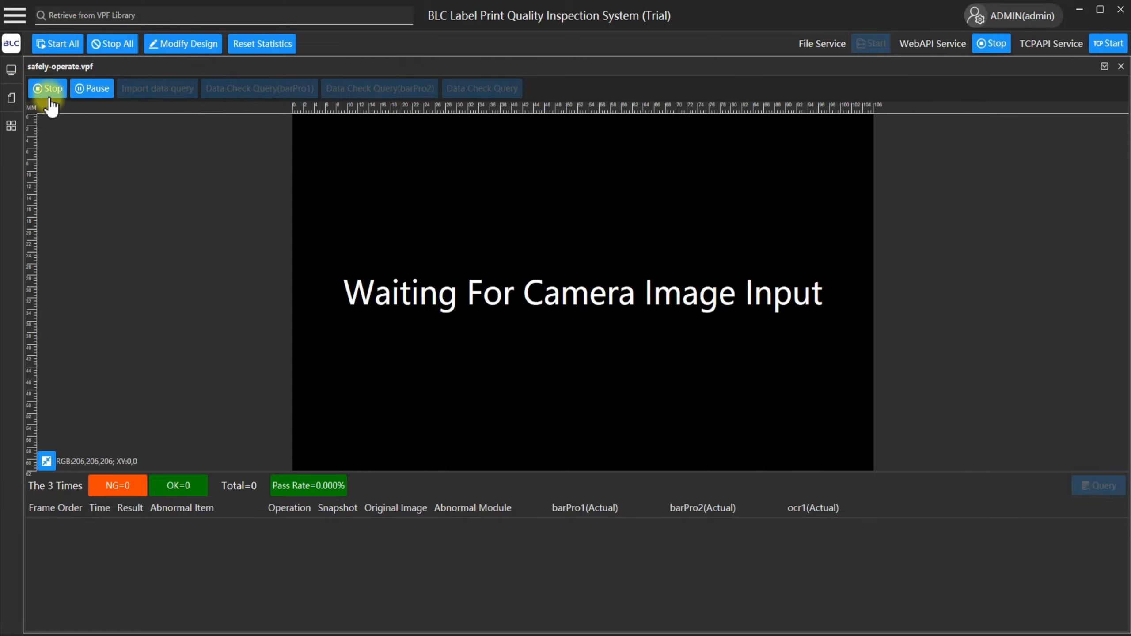
Return to Postman, open the ctrl-query request and replace its bearer token with the new login token.
{"action": "key", "text": "alt+Tab"}
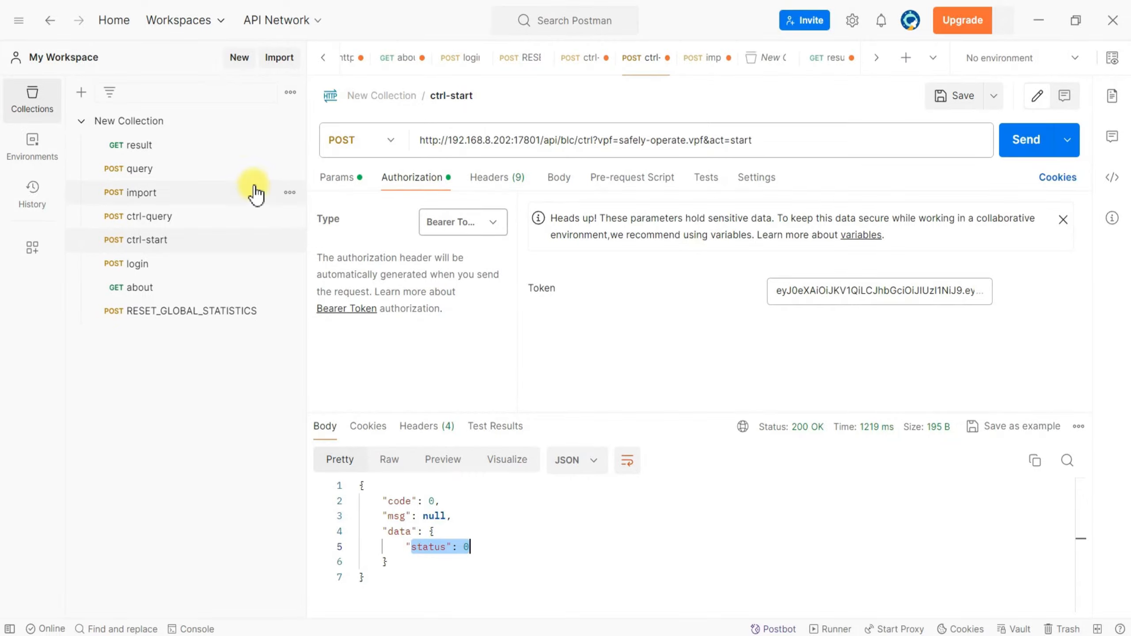
{"action": "left_click", "coordinate": [170, 221]}
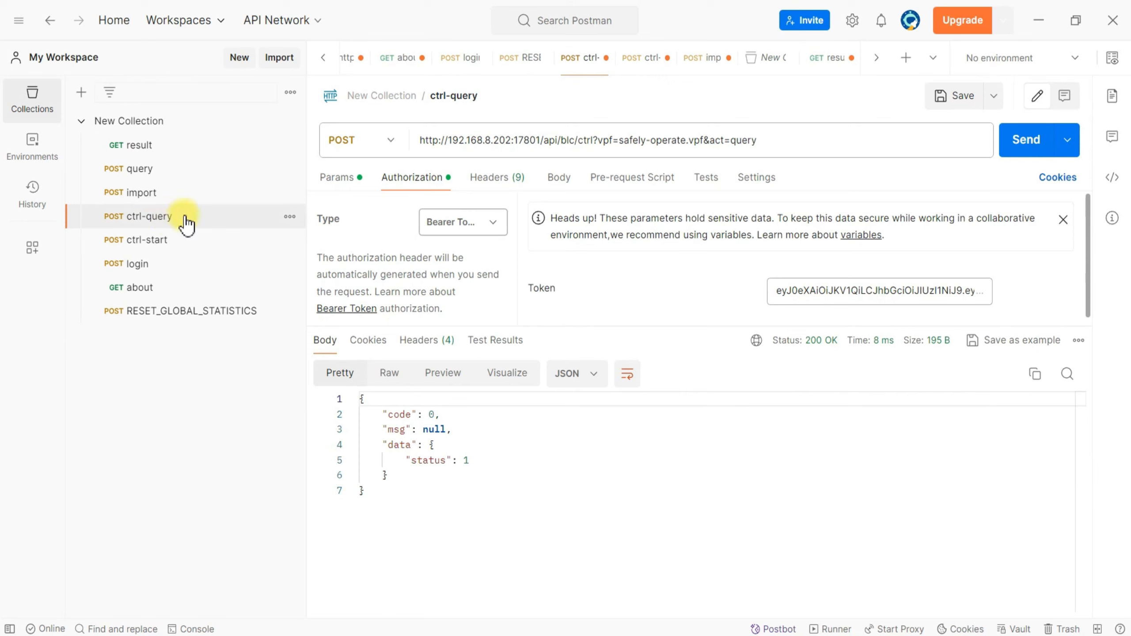
{"action": "left_click", "coordinate": [837, 295]}
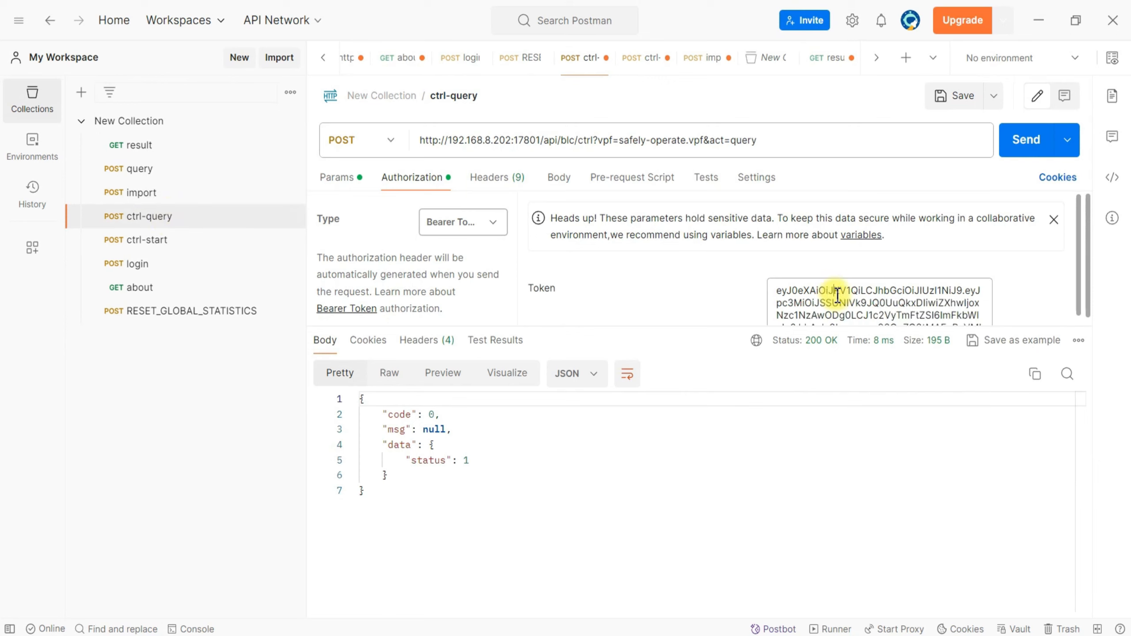
{"action": "double_click", "coordinate": [836, 294]}
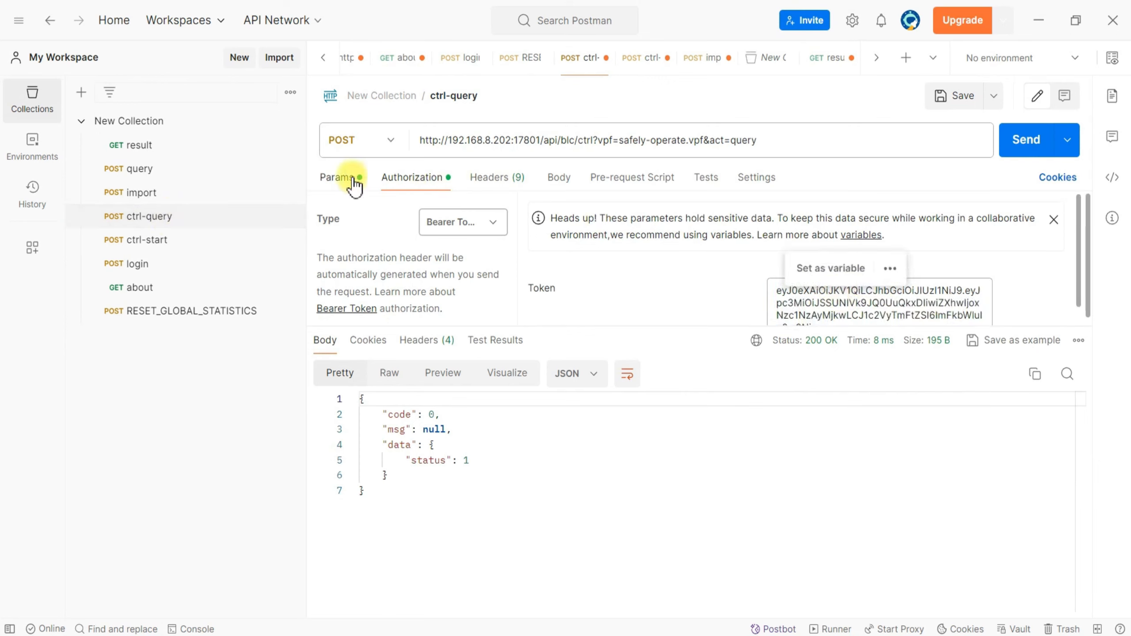
Review ctrl-query's vpf and act parameters, send the request and highlight the returned status.
{"action": "left_click", "coordinate": [355, 180]}
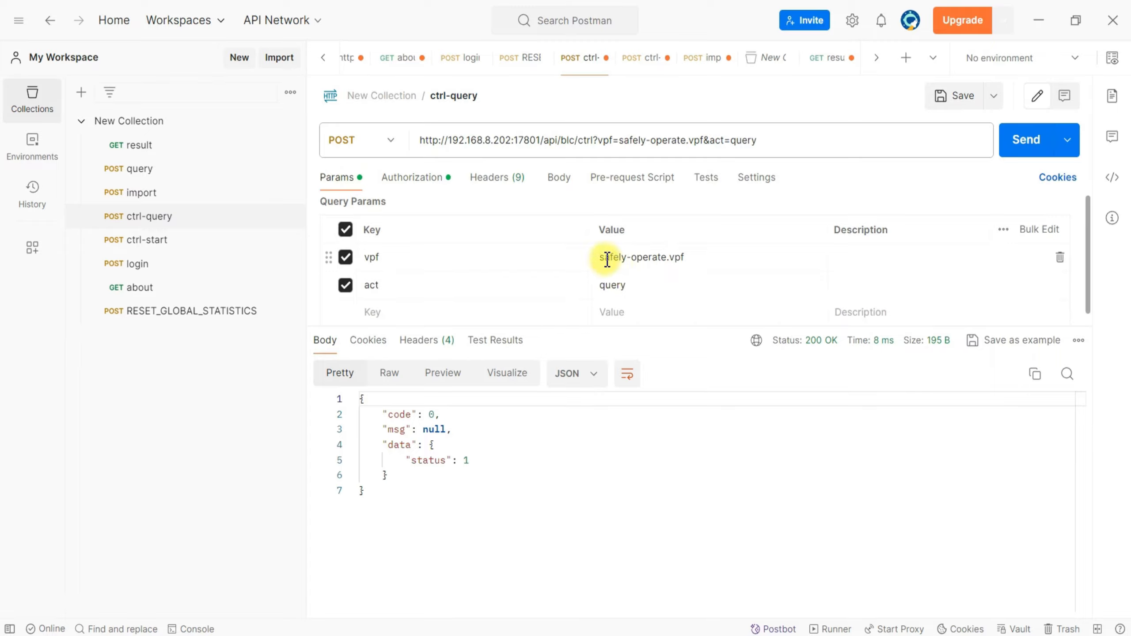
{"action": "left_click", "coordinate": [693, 257]}
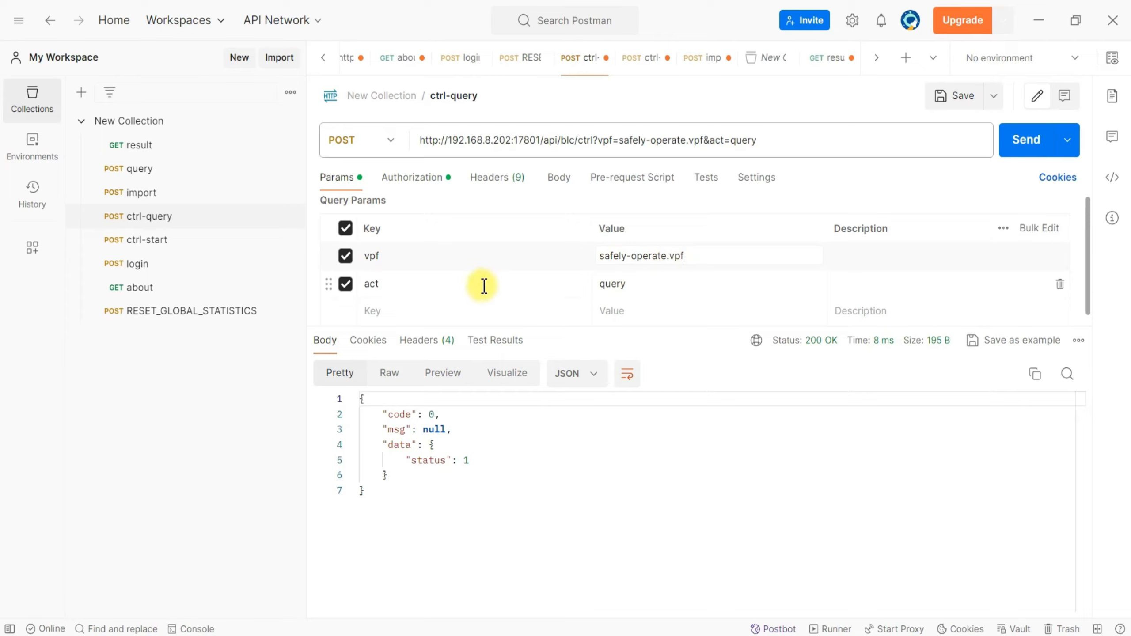
{"action": "double_click", "coordinate": [619, 285]}
{"action": "left_click", "coordinate": [1021, 144]}
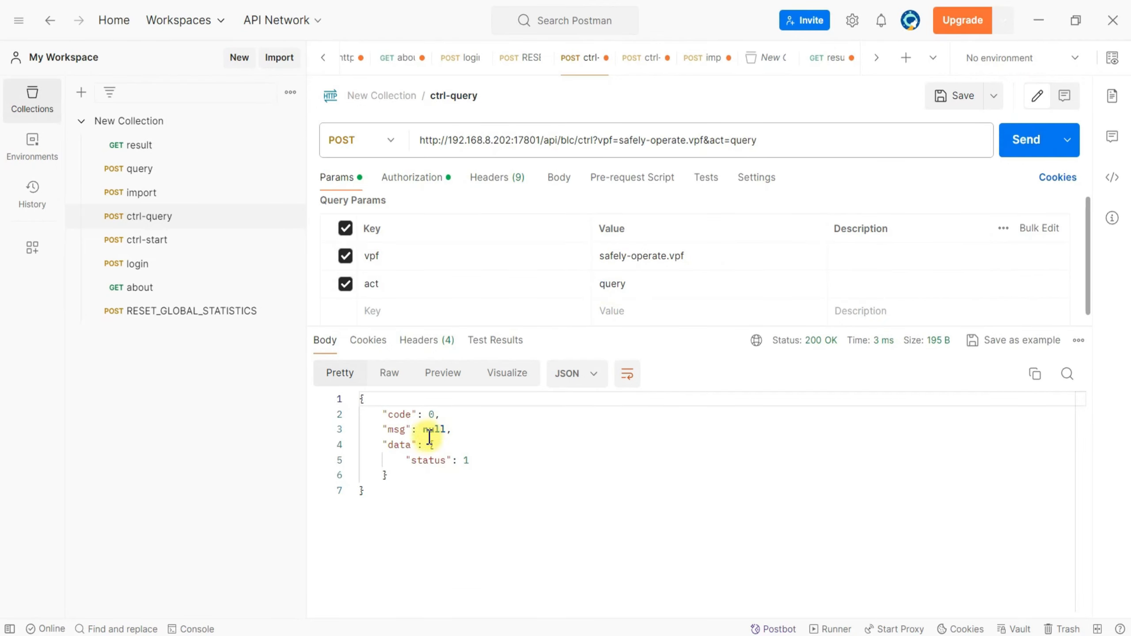
{"action": "left_click_drag", "start_coordinate": [405, 460], "coordinate": [499, 459]}
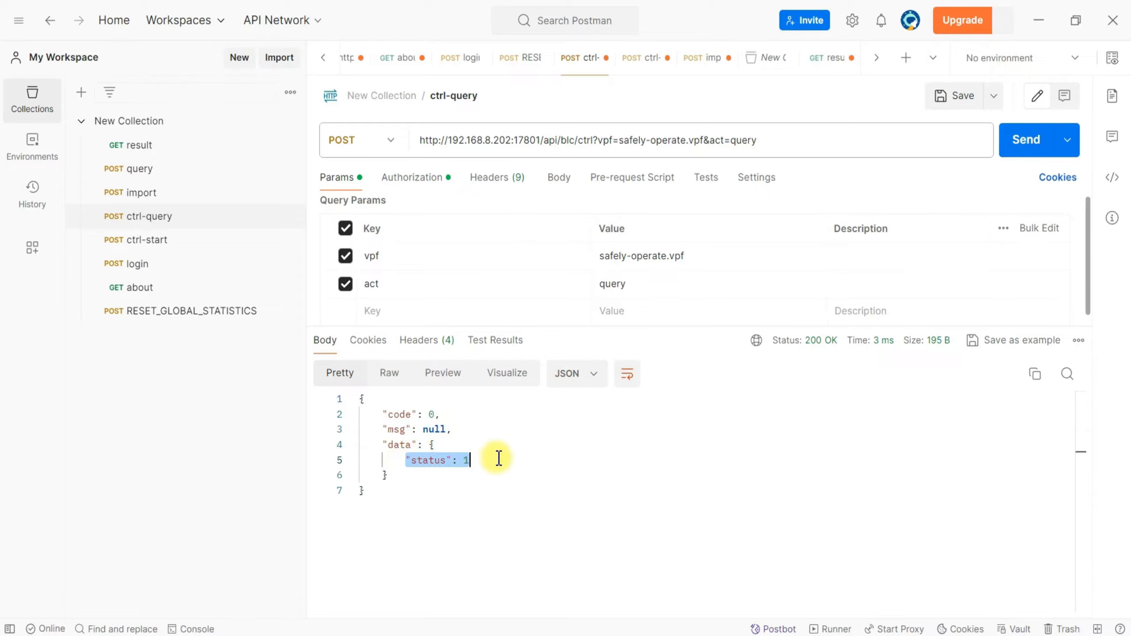
{"action": "left_click", "coordinate": [462, 446]}
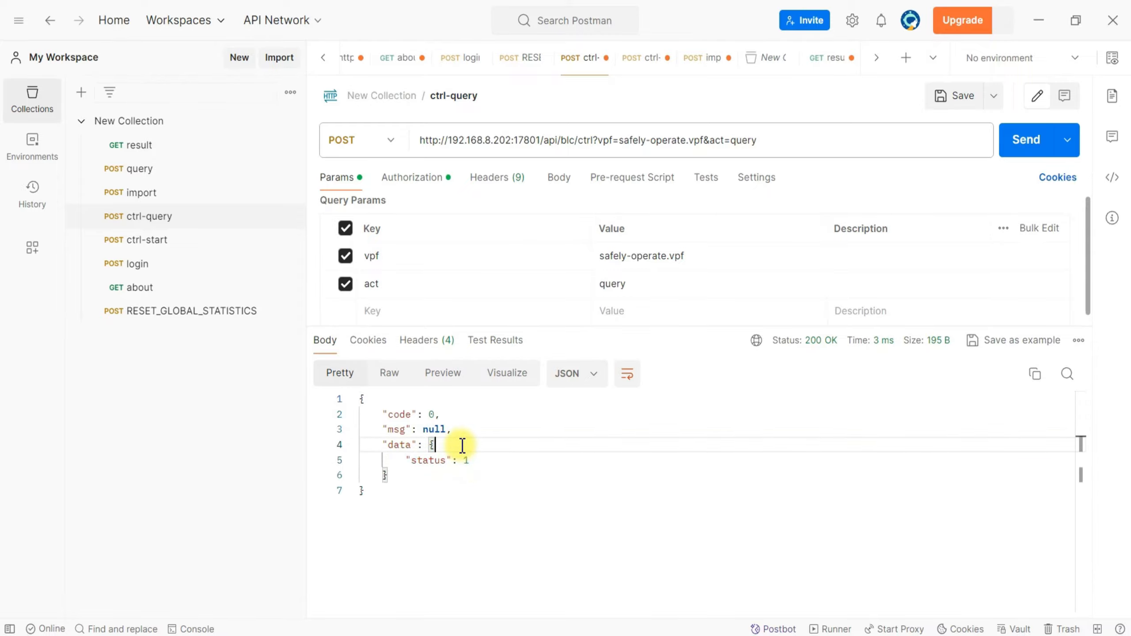
Switch to BLC to stop safely-operate.vpf, and return to Postman to resend ctrl-query and highlight its status.
{"action": "key", "text": "alt+Tab"}
{"action": "left_click", "coordinate": [59, 89]}
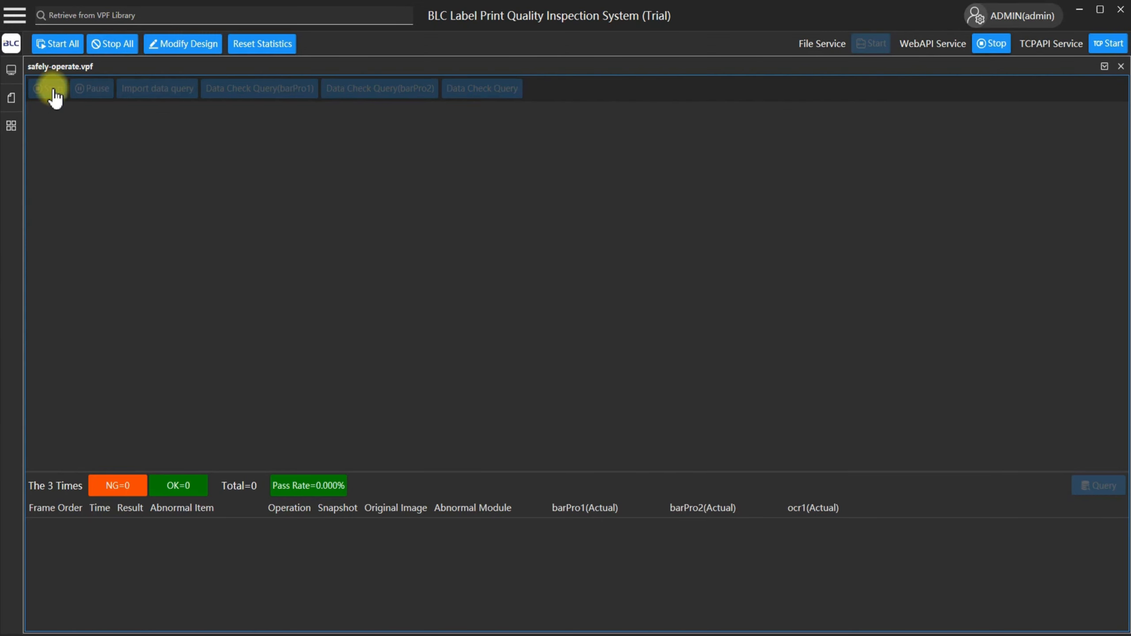
{"action": "key", "text": "alt+Tab"}
{"action": "left_click", "coordinate": [1025, 147]}
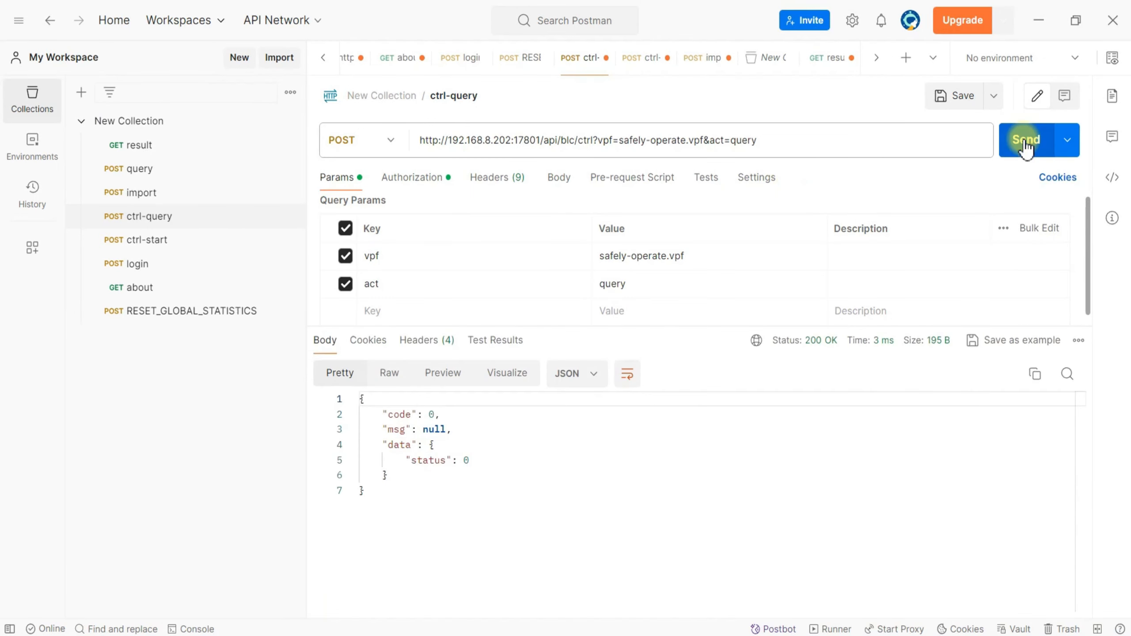
{"action": "left_click", "coordinate": [407, 461]}
{"action": "left_click_drag", "start_coordinate": [407, 461], "coordinate": [510, 460]}
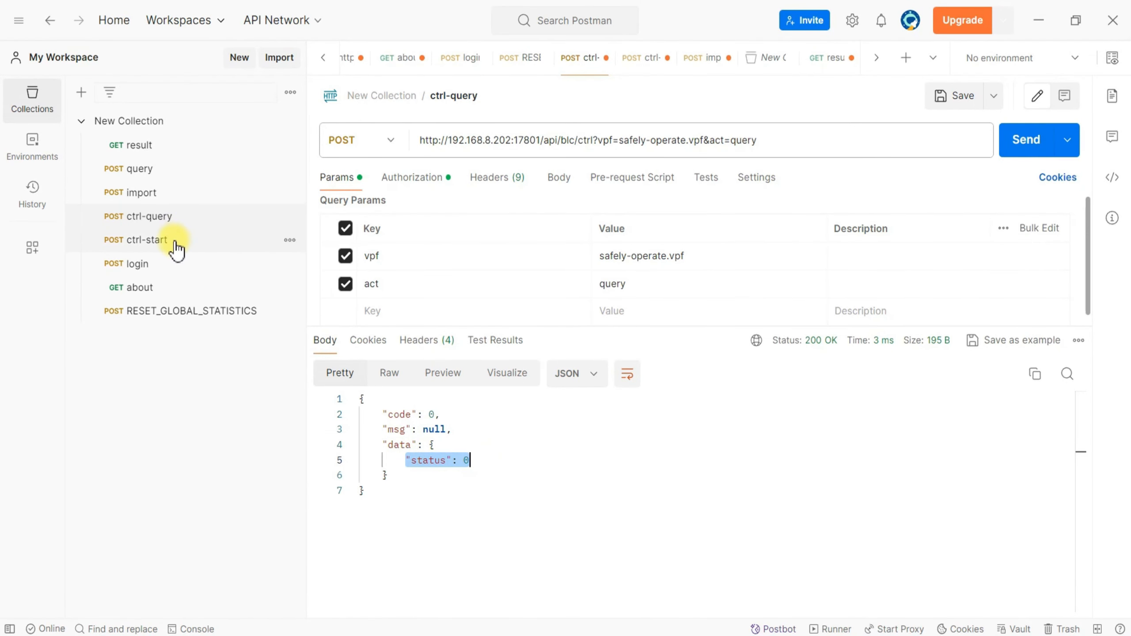
Switch to BLC to start safely-operate.vpf again, and return to Postman.
{"action": "key", "text": "alt+Tab"}
{"action": "left_click", "coordinate": [59, 89]}
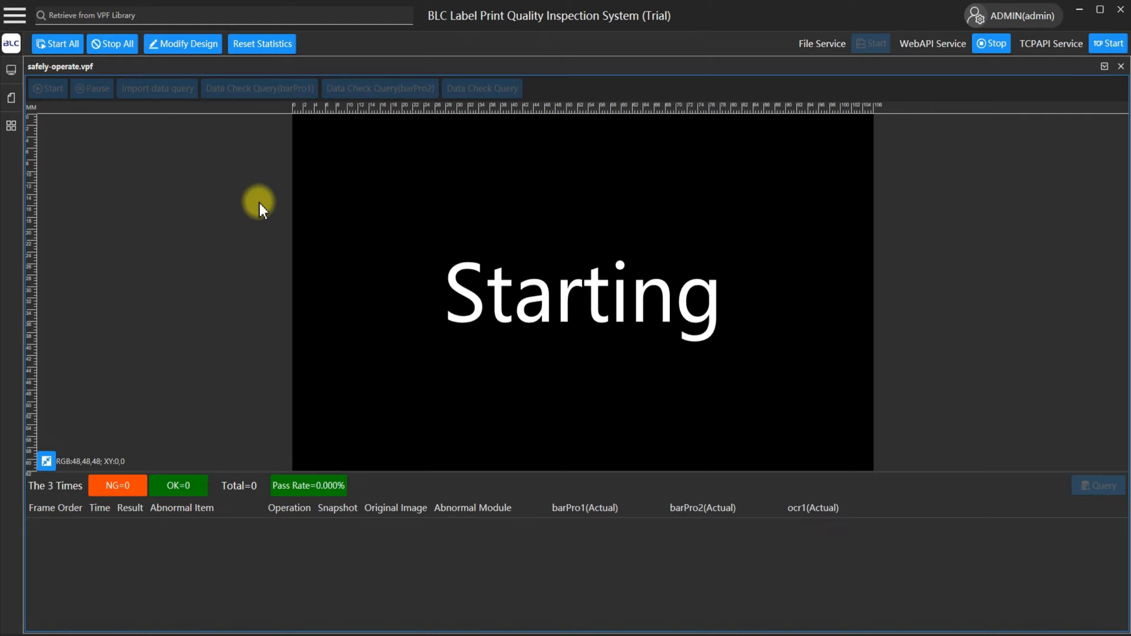
{"action": "key", "text": "alt+Tab"}
Open the import request, view its query parameters and open its bearer token for editing.
{"action": "left_click", "coordinate": [153, 196]}
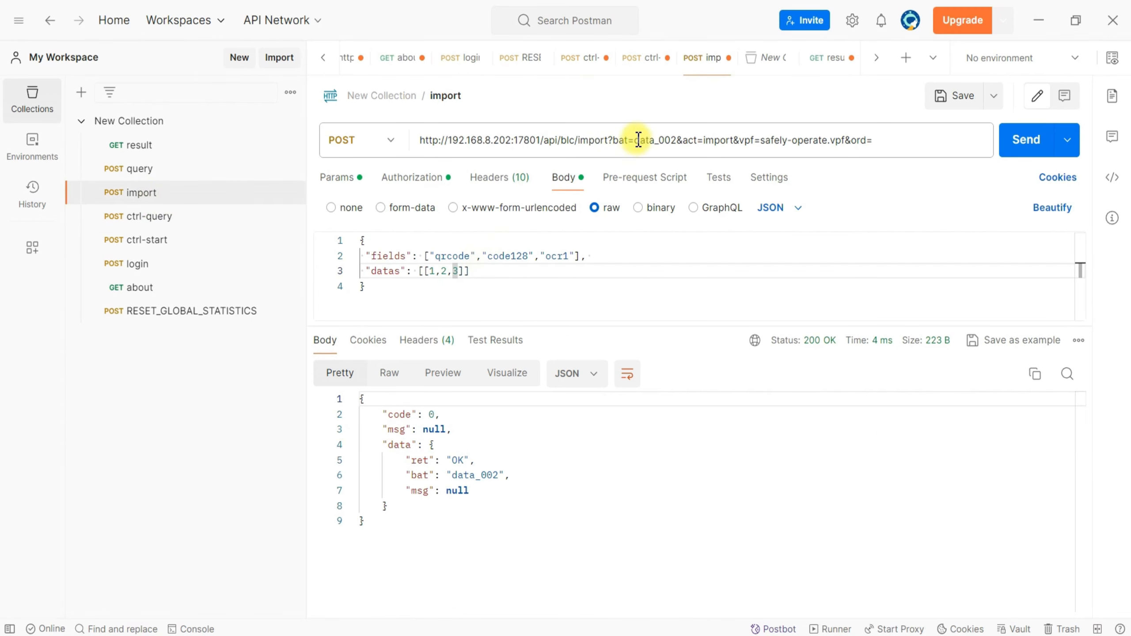
{"action": "left_click", "coordinate": [351, 184]}
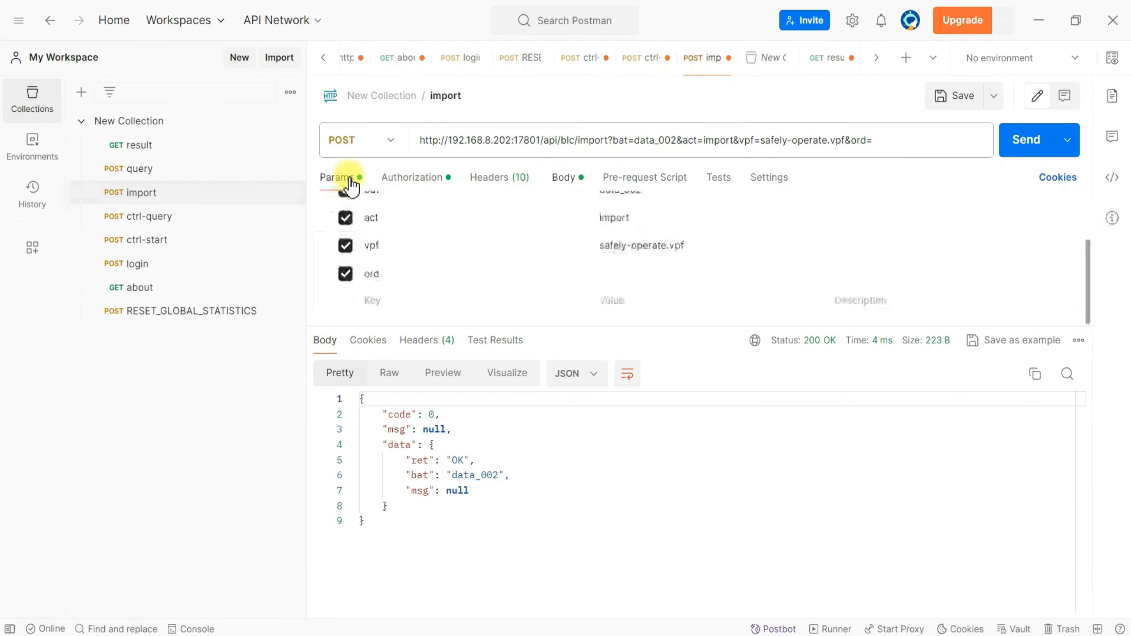
{"action": "left_click", "coordinate": [421, 184]}
{"action": "left_click", "coordinate": [852, 293]}
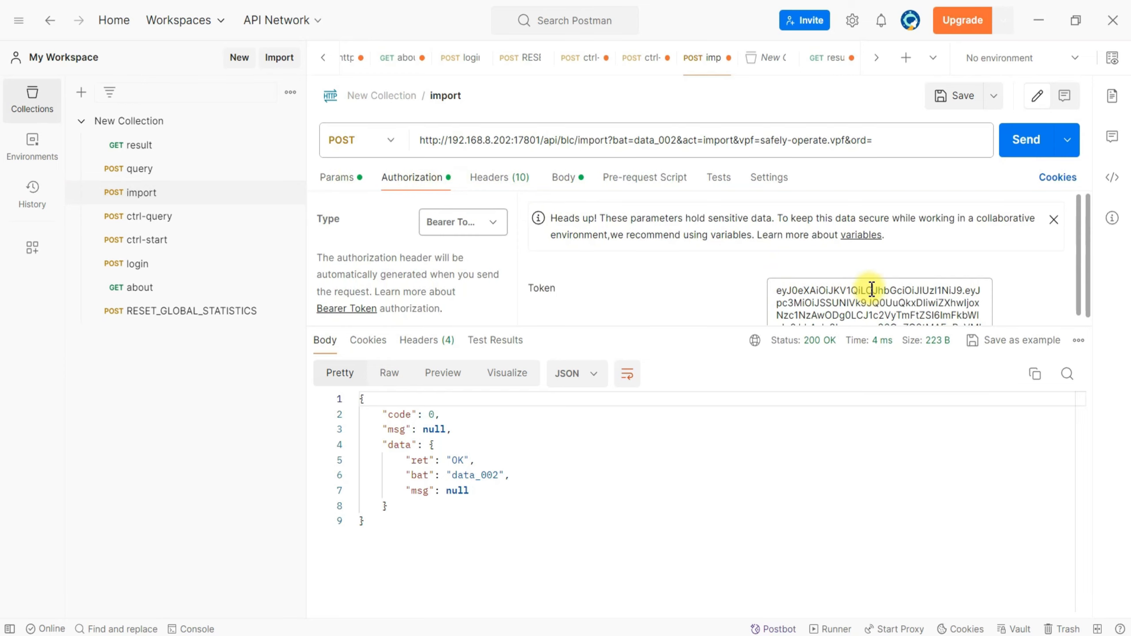
Set the import request's bat query parameter to data_004.
{"action": "left_click", "coordinate": [335, 178]}
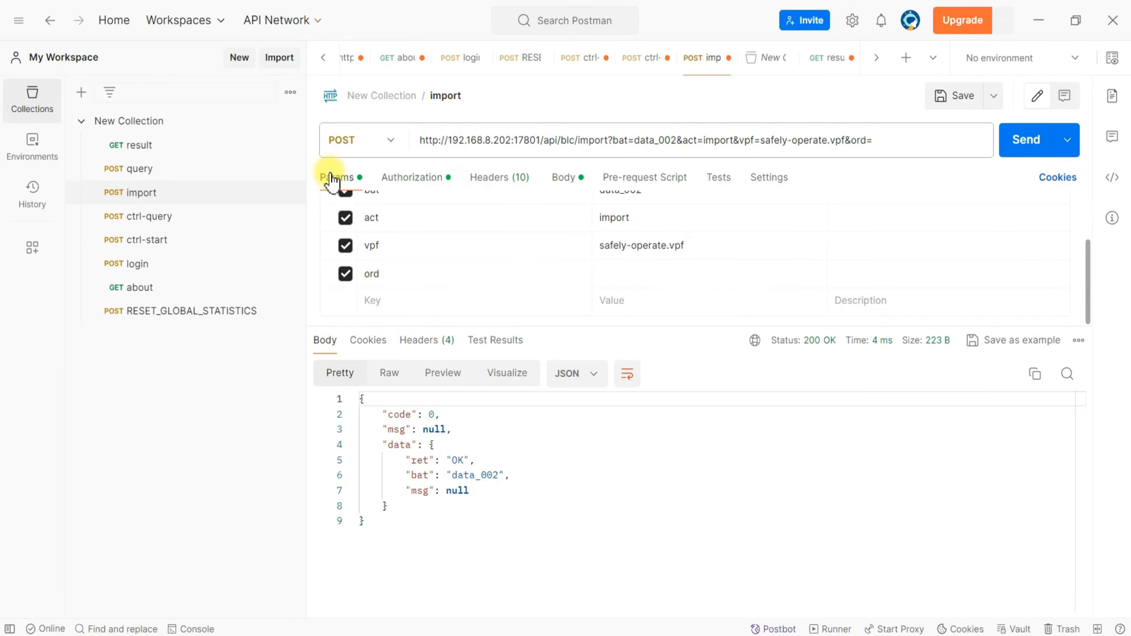
{"action": "scroll", "coordinate": [515, 273], "scroll_direction": "up", "scroll_amount": 3}
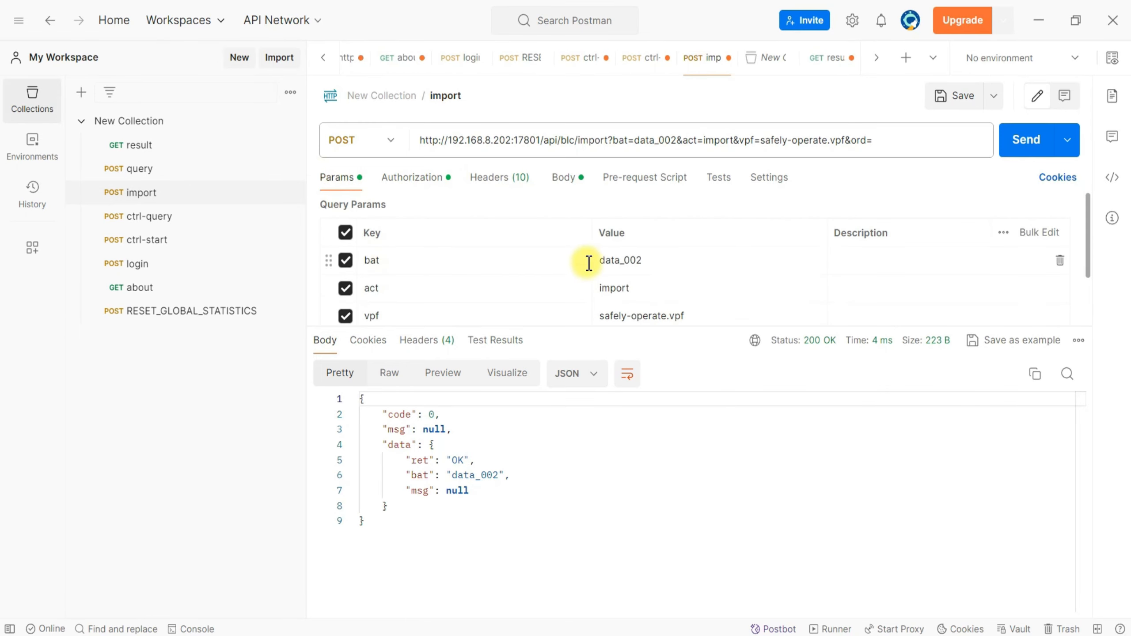
{"action": "left_click", "coordinate": [643, 261]}
{"action": "scroll", "coordinate": [665, 261], "scroll_direction": "down", "scroll_amount": 1}
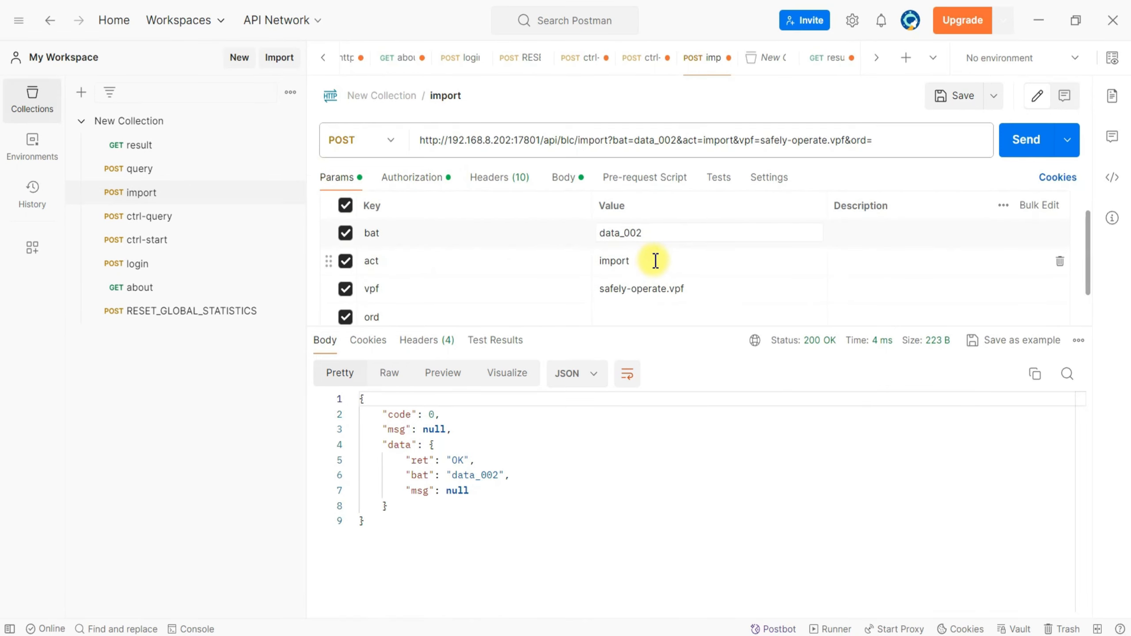
{"action": "key", "text": "BackSpace"}
{"action": "type", "text": "4"}
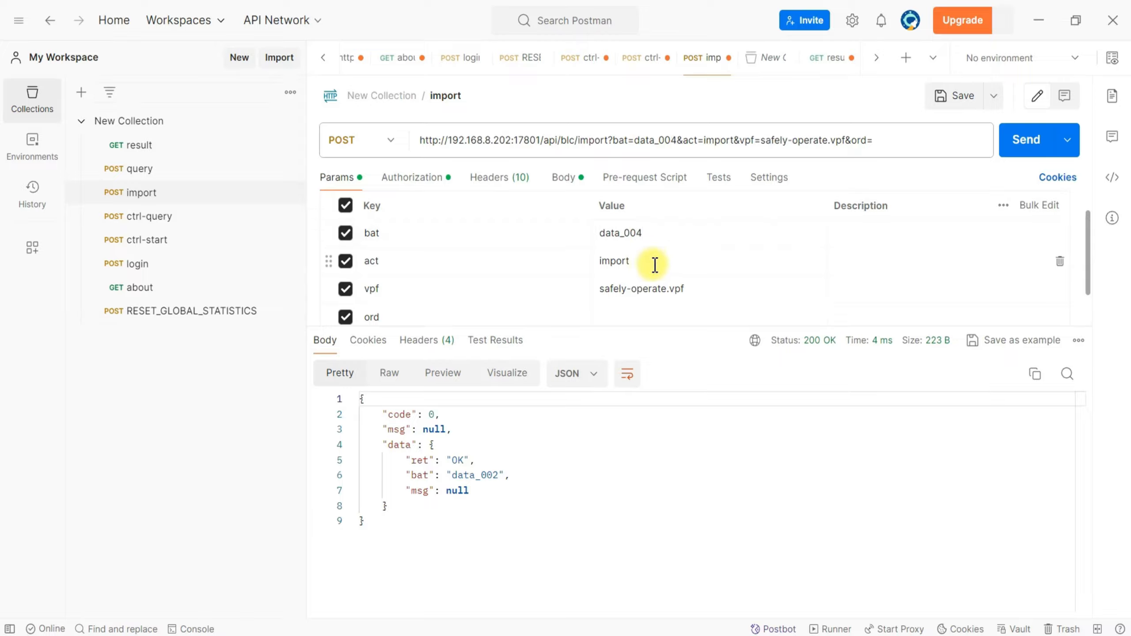
{"action": "left_click", "coordinate": [651, 262]}
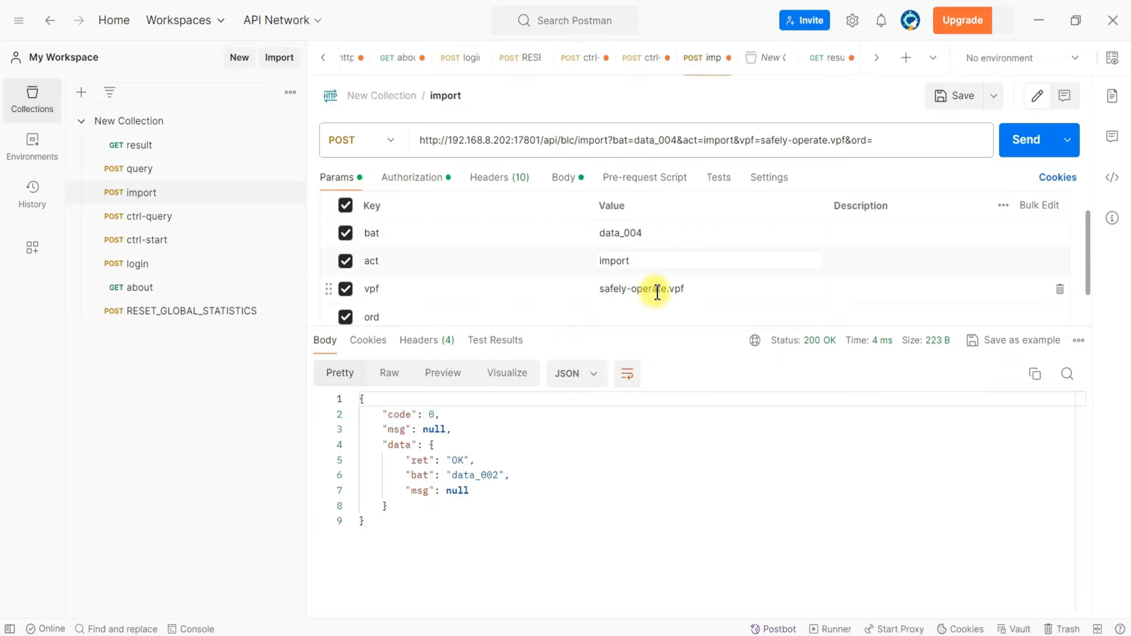
Review the import request's vpf and ord parameters, its authorization, and the fields and datas arrays in its body.
{"action": "scroll", "coordinate": [658, 272], "scroll_direction": "down", "scroll_amount": 1}
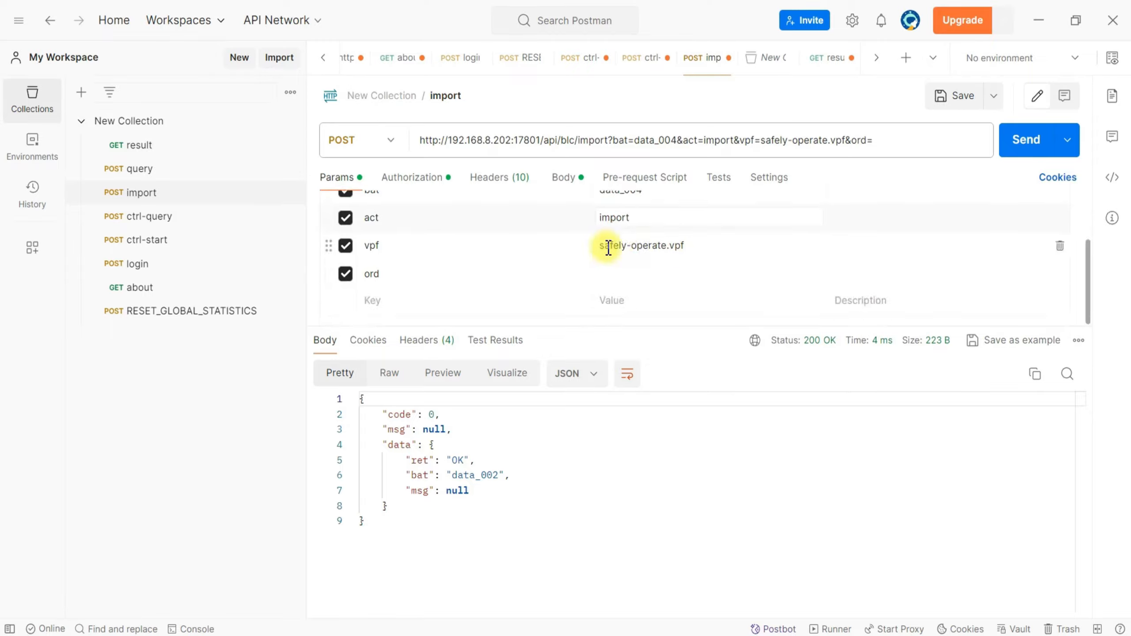
{"action": "left_click", "coordinate": [639, 273]}
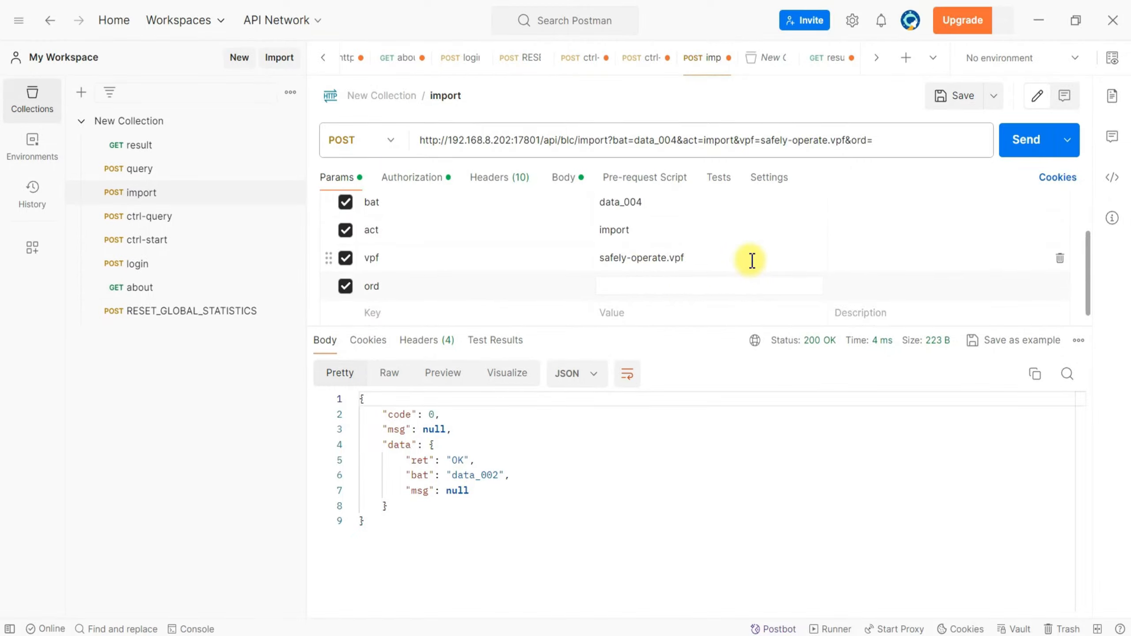
{"action": "scroll", "coordinate": [746, 261], "scroll_direction": "up", "scroll_amount": 2}
{"action": "left_click", "coordinate": [418, 178]}
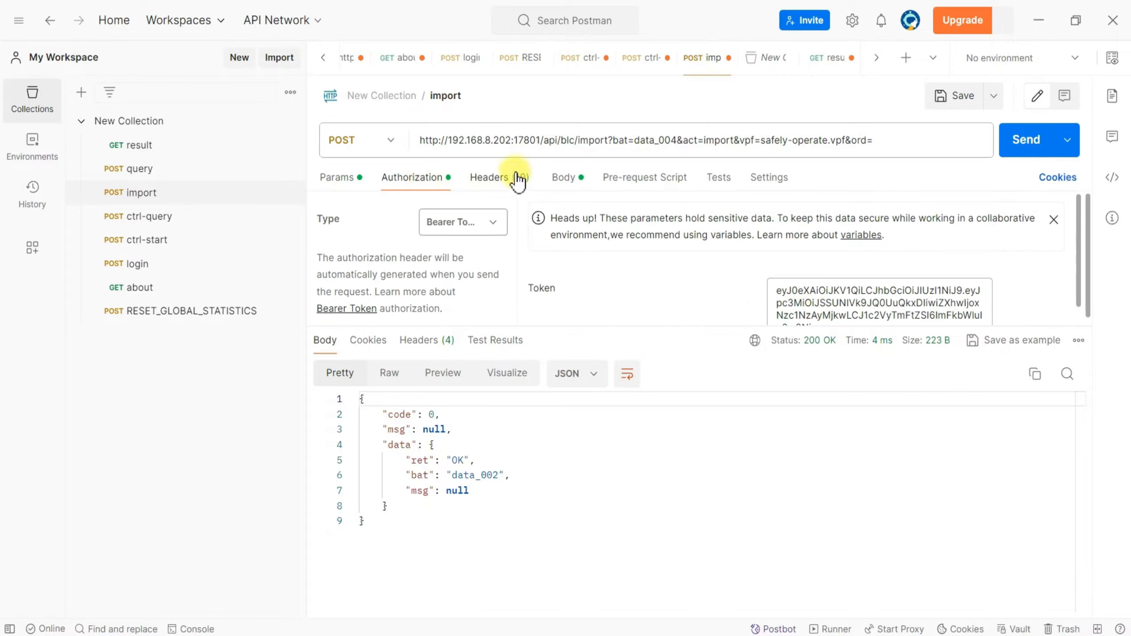
{"action": "left_click", "coordinate": [555, 186]}
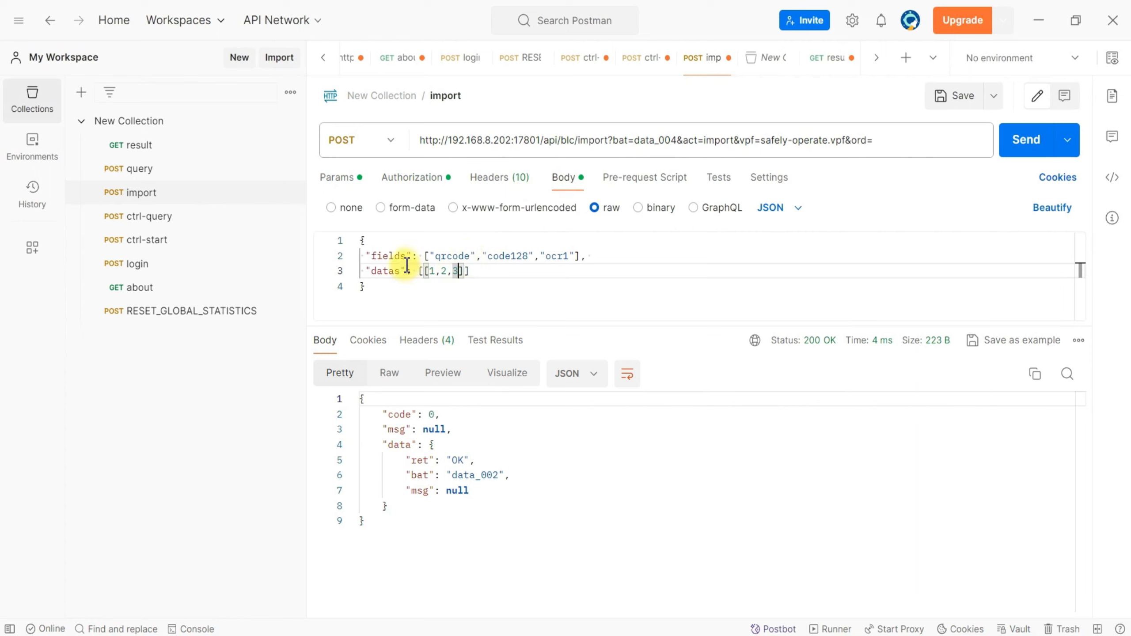
{"action": "left_click", "coordinate": [496, 271]}
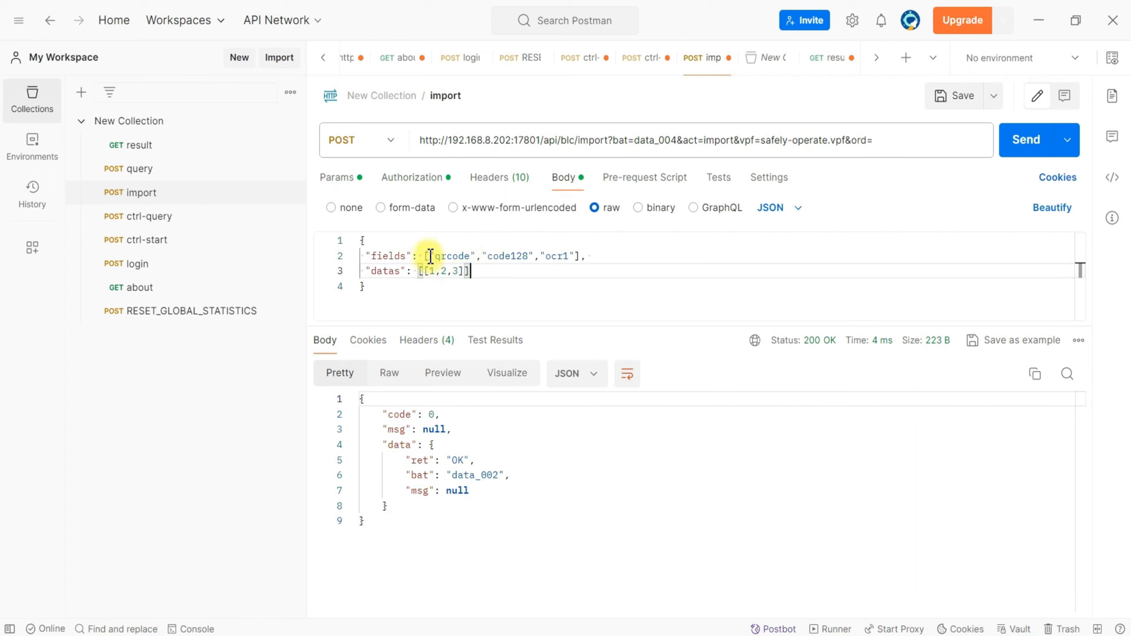
{"action": "left_click_drag", "start_coordinate": [431, 256], "coordinate": [574, 256]}
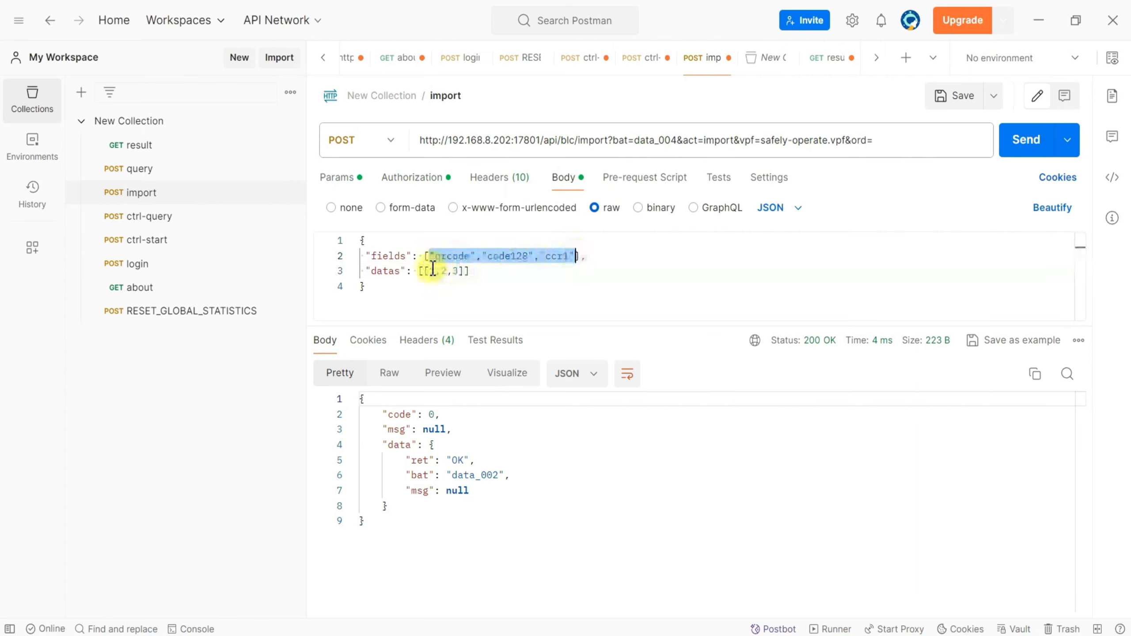
{"action": "left_click_drag", "start_coordinate": [427, 271], "coordinate": [464, 273]}
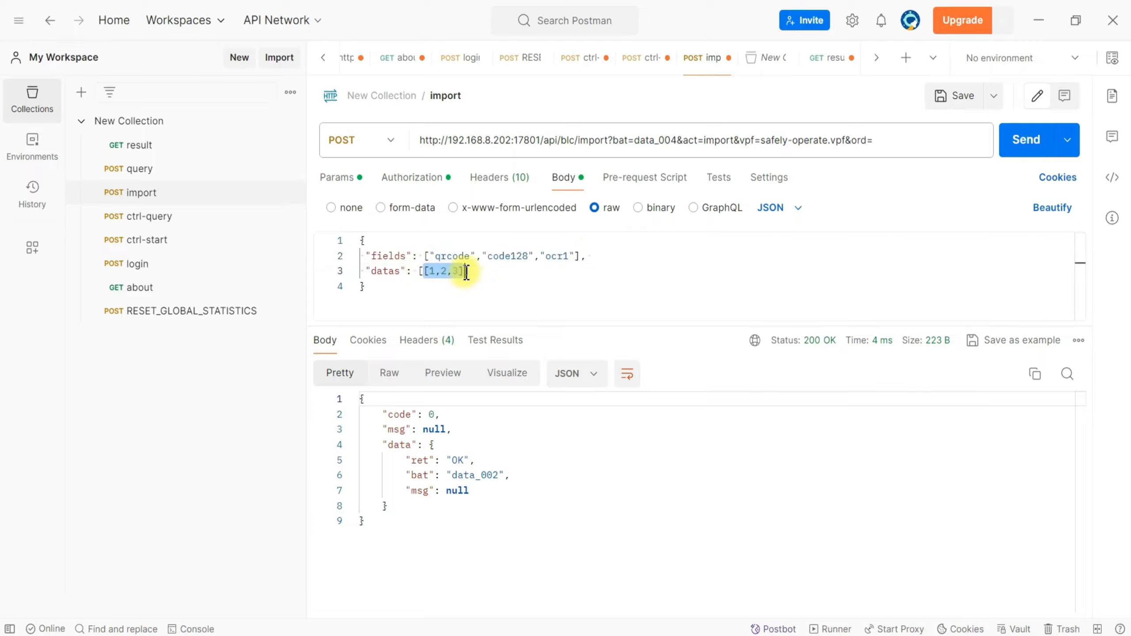
Add a second row [11,22,33] to datas in the import body, send the request and highlight the returned ret line.
{"action": "left_click", "coordinate": [477, 264]}
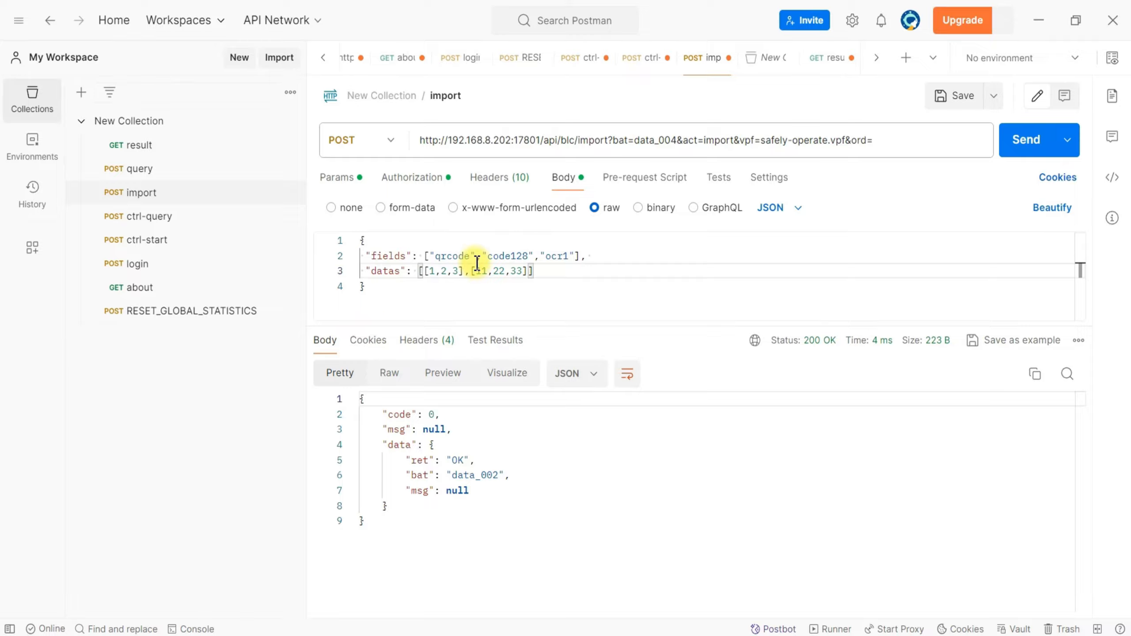
{"action": "left_click", "coordinate": [589, 281]}
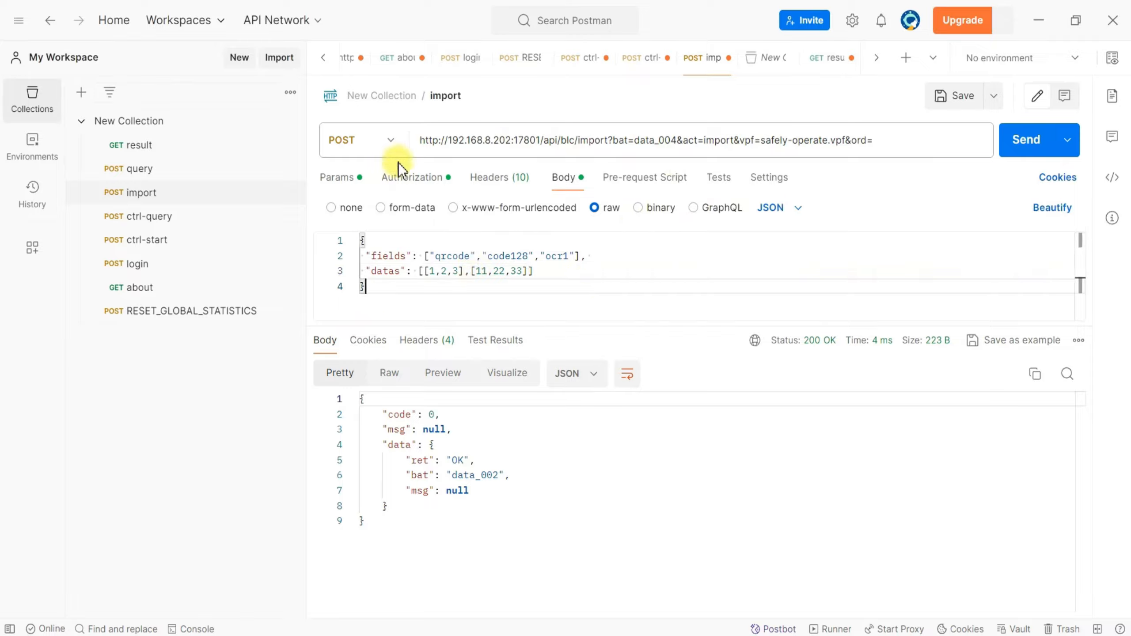
{"action": "left_click", "coordinate": [1030, 142]}
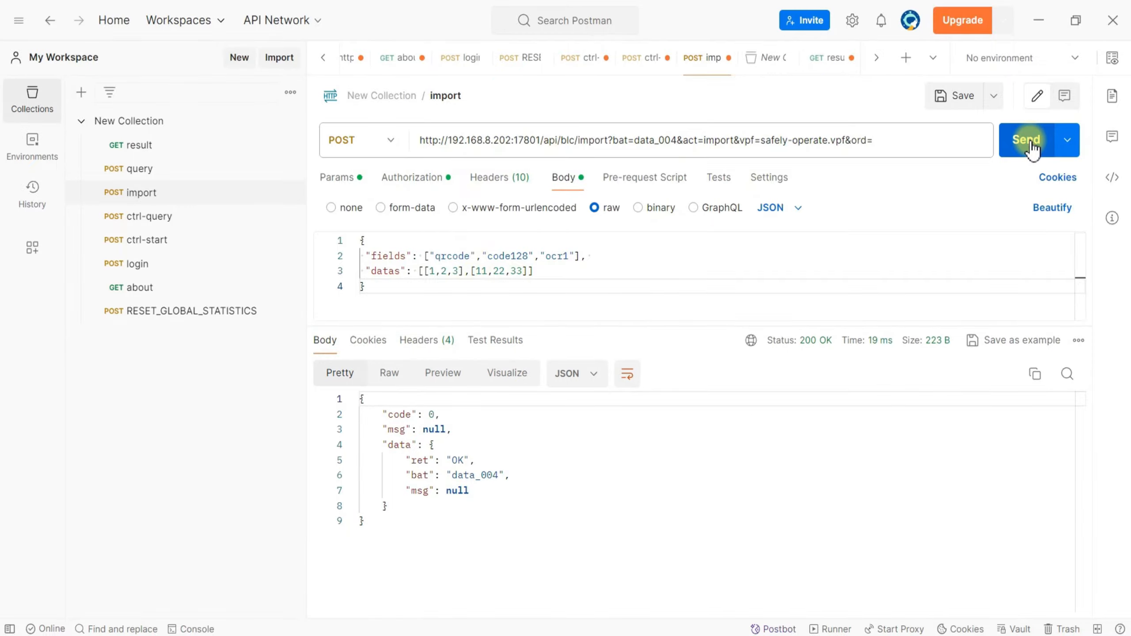
{"action": "left_click_drag", "start_coordinate": [405, 461], "coordinate": [481, 461]}
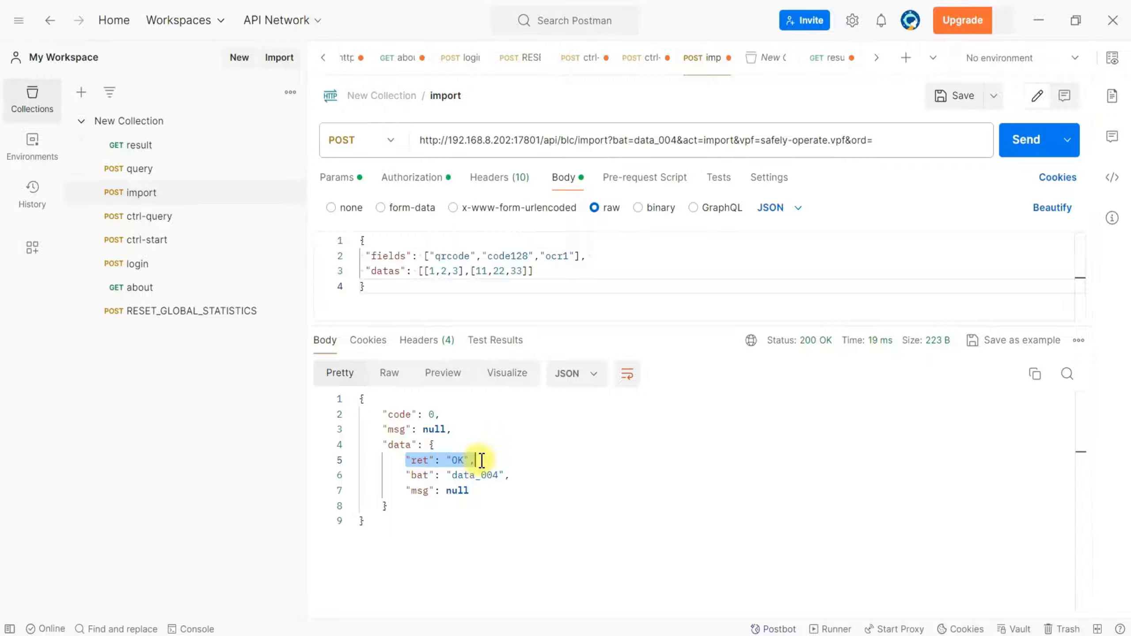
Open the query request and open its bearer token for editing.
{"action": "left_click", "coordinate": [157, 175]}
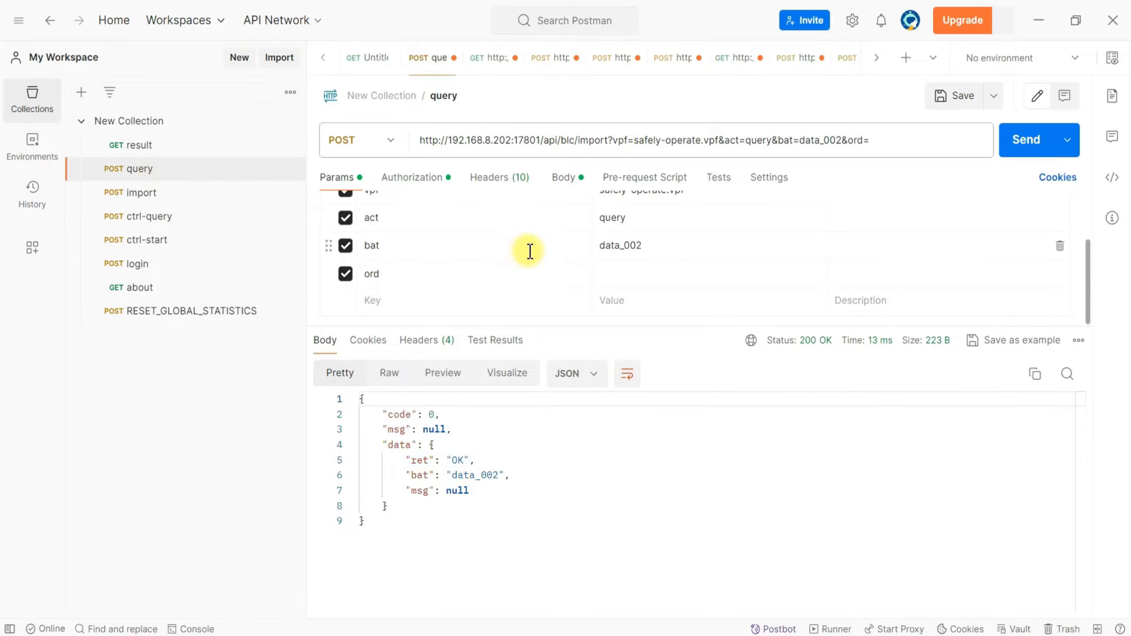
{"action": "scroll", "coordinate": [529, 251], "scroll_direction": "up", "scroll_amount": 2}
{"action": "left_click", "coordinate": [439, 180]}
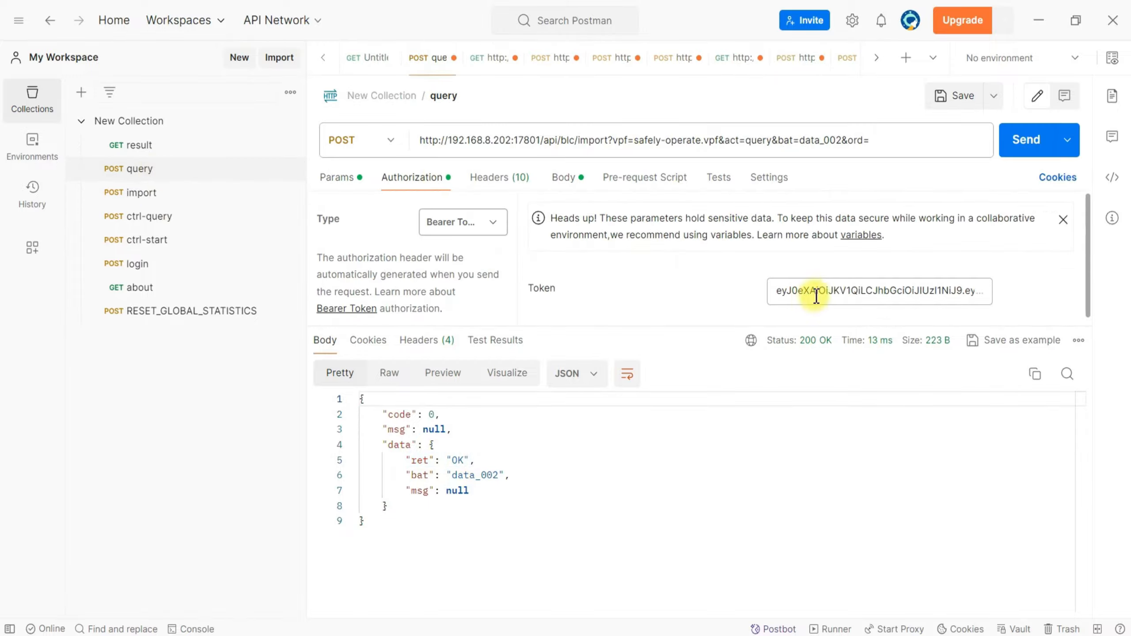
{"action": "left_click", "coordinate": [816, 295]}
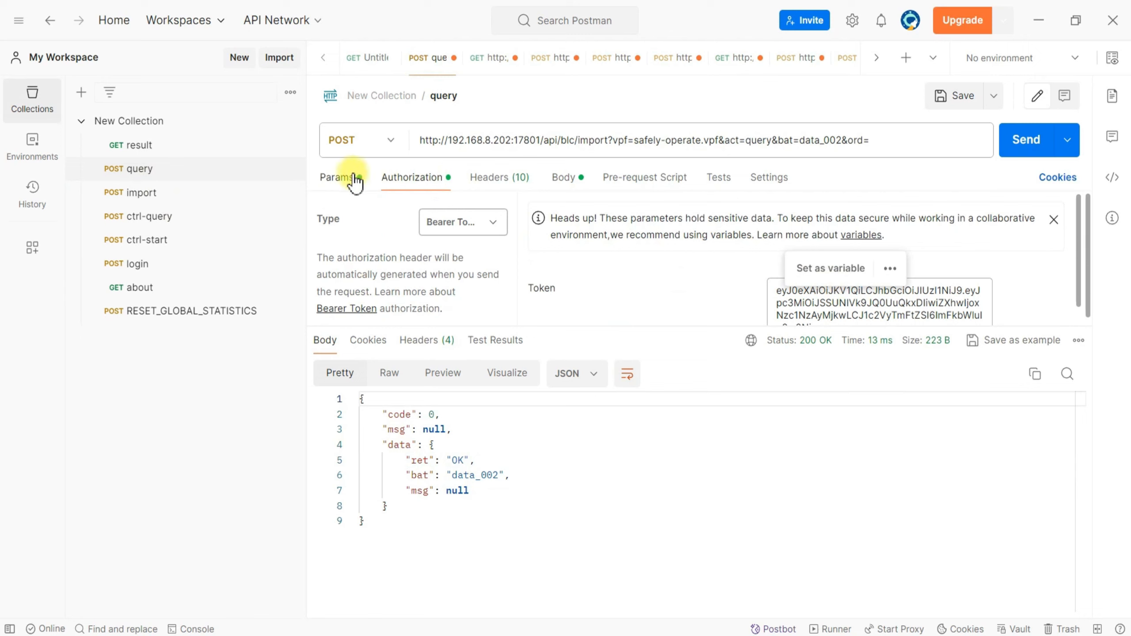
Set the query request's bat parameter to data_004 and open its ord value for editing.
{"action": "left_click", "coordinate": [352, 178]}
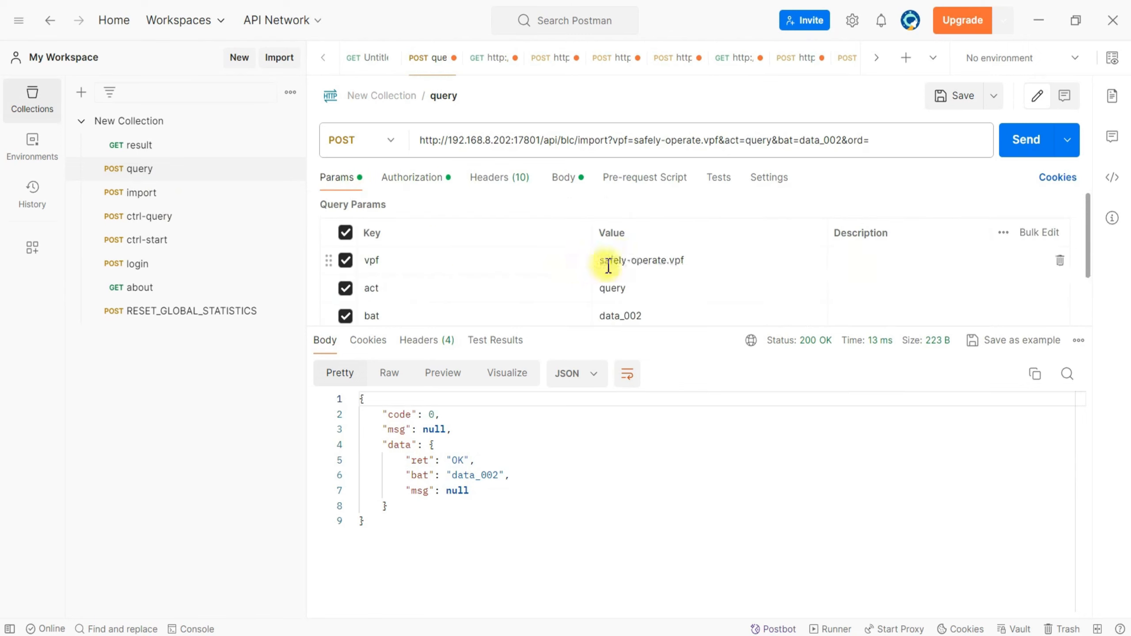
{"action": "left_click", "coordinate": [692, 262]}
{"action": "scroll", "coordinate": [668, 268], "scroll_direction": "down", "scroll_amount": 1}
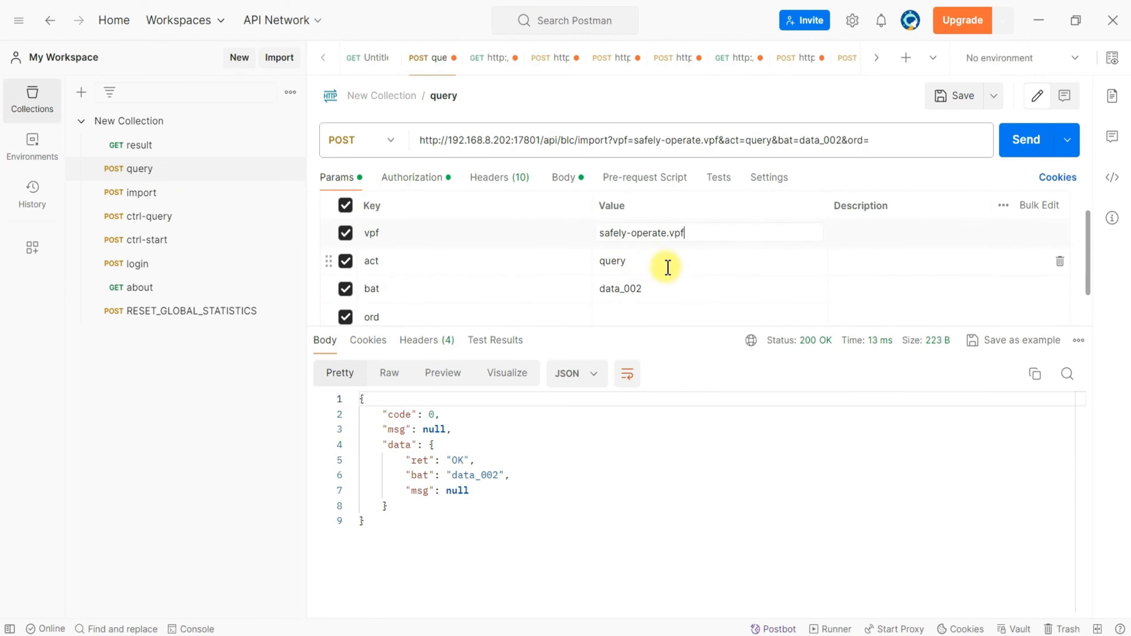
{"action": "left_click", "coordinate": [634, 263]}
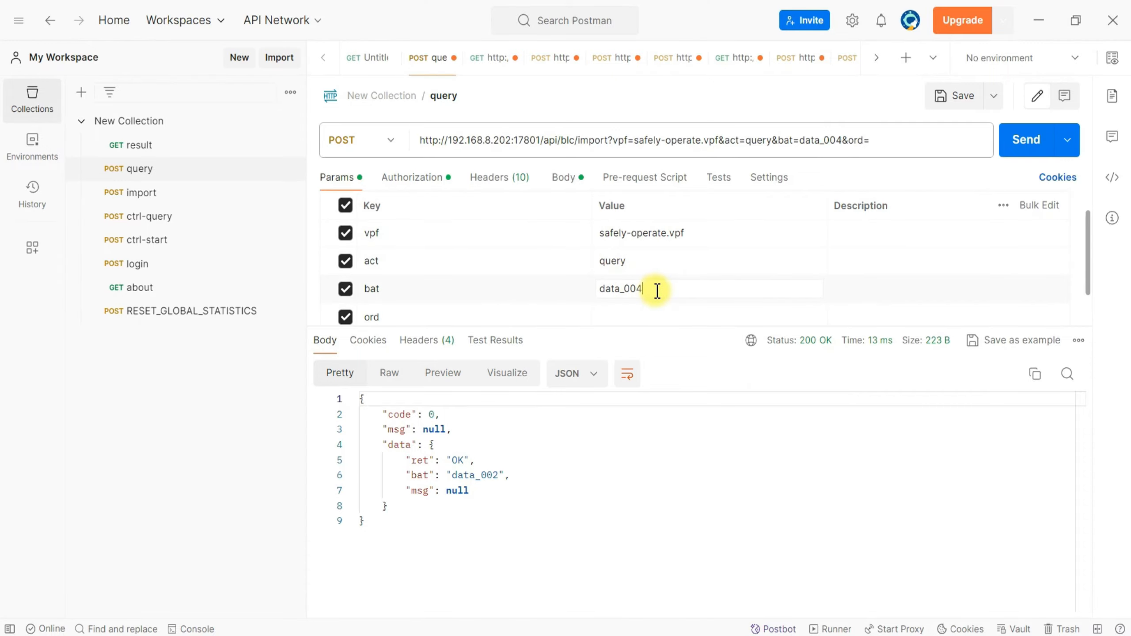
{"action": "scroll", "coordinate": [653, 297], "scroll_direction": "down", "scroll_amount": 1}
{"action": "left_click", "coordinate": [645, 278]}
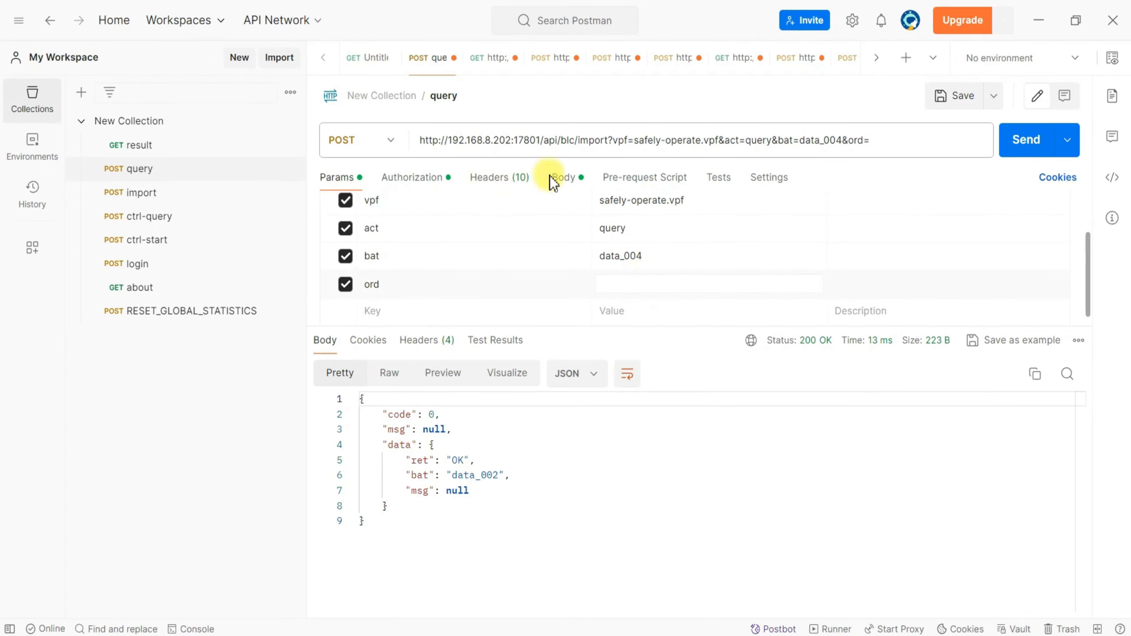
Check the empty fields and datas arrays in the query request's body and choose JSON as the raw format.
{"action": "left_click", "coordinate": [562, 178]}
{"action": "left_click", "coordinate": [437, 256]}
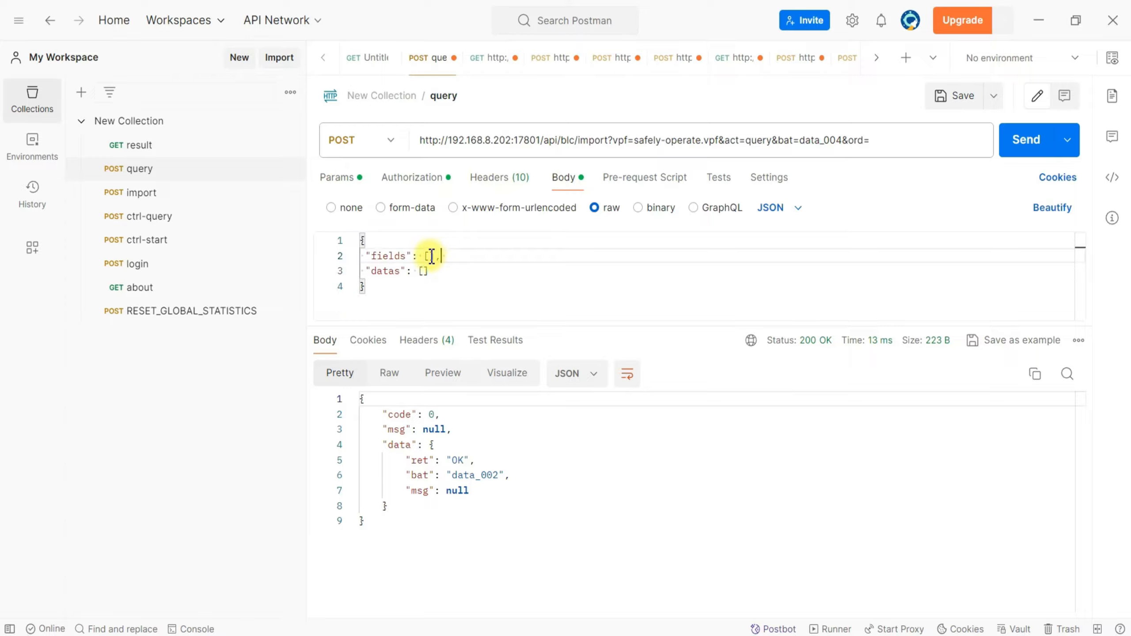
{"action": "left_click", "coordinate": [414, 284]}
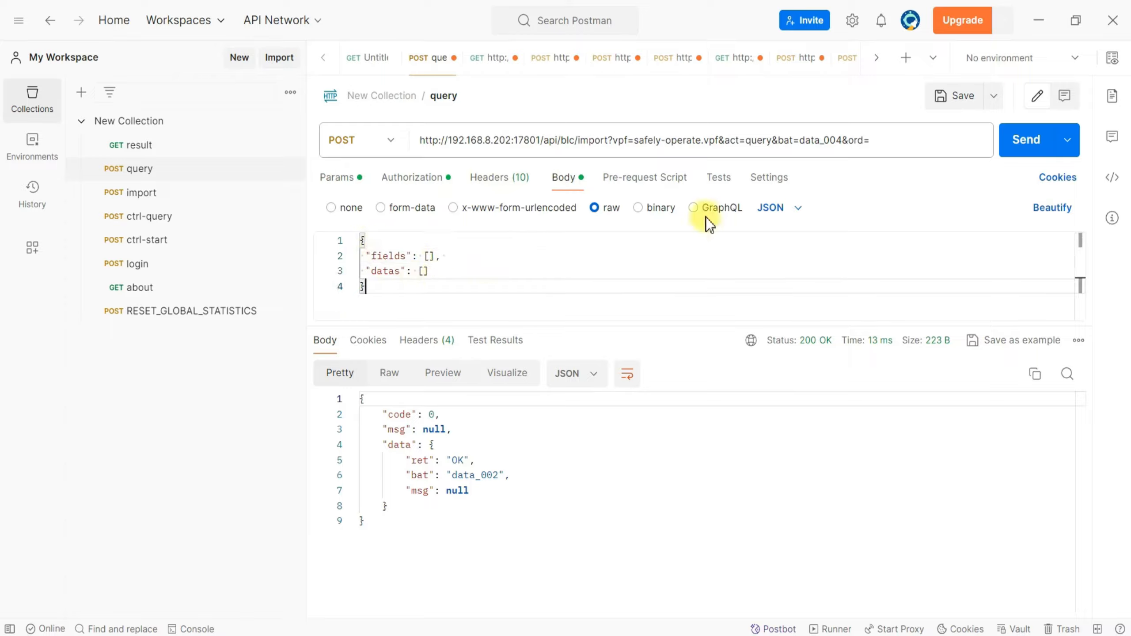
{"action": "left_click", "coordinate": [782, 209]}
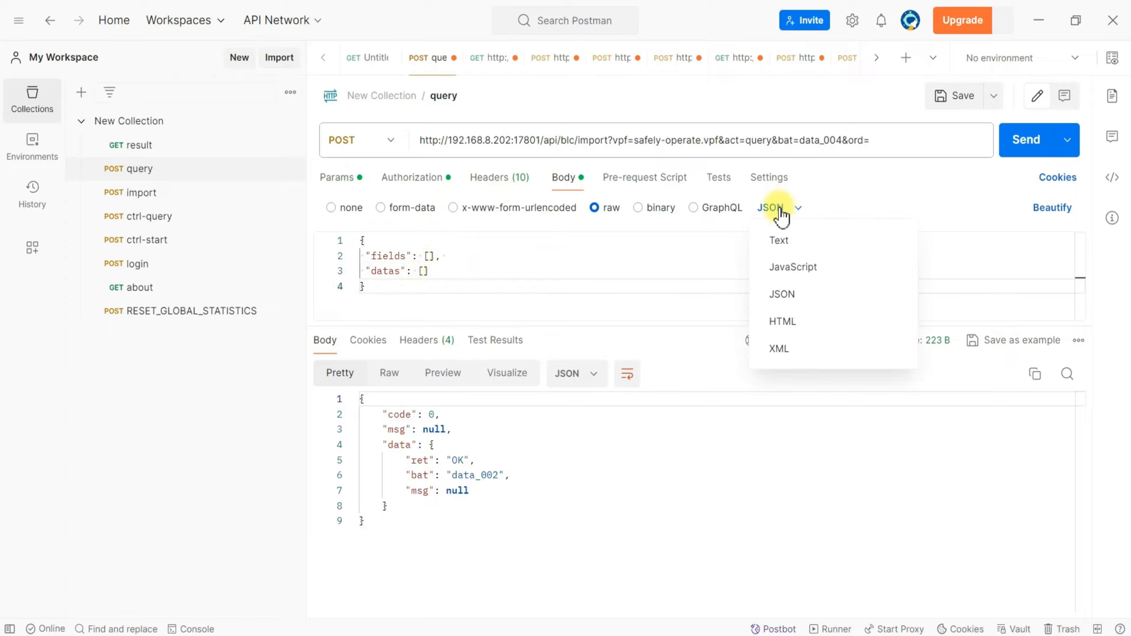
{"action": "left_click", "coordinate": [789, 295]}
{"action": "left_click", "coordinate": [649, 251]}
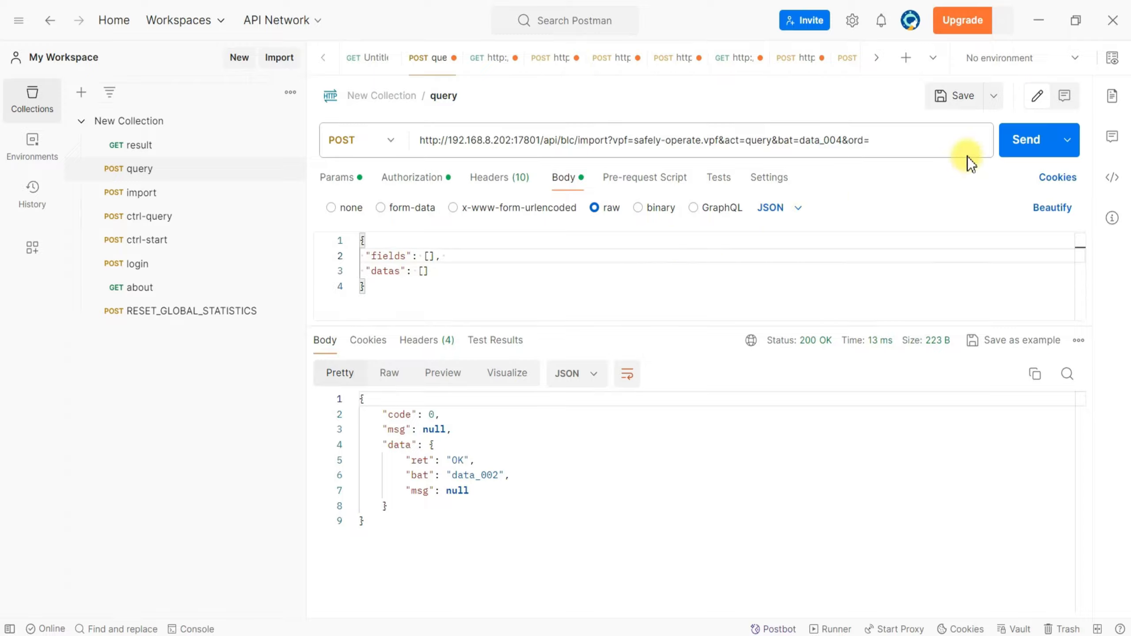
Send the query request and highlight the ret and bat lines in its response.
{"action": "left_click", "coordinate": [1033, 140]}
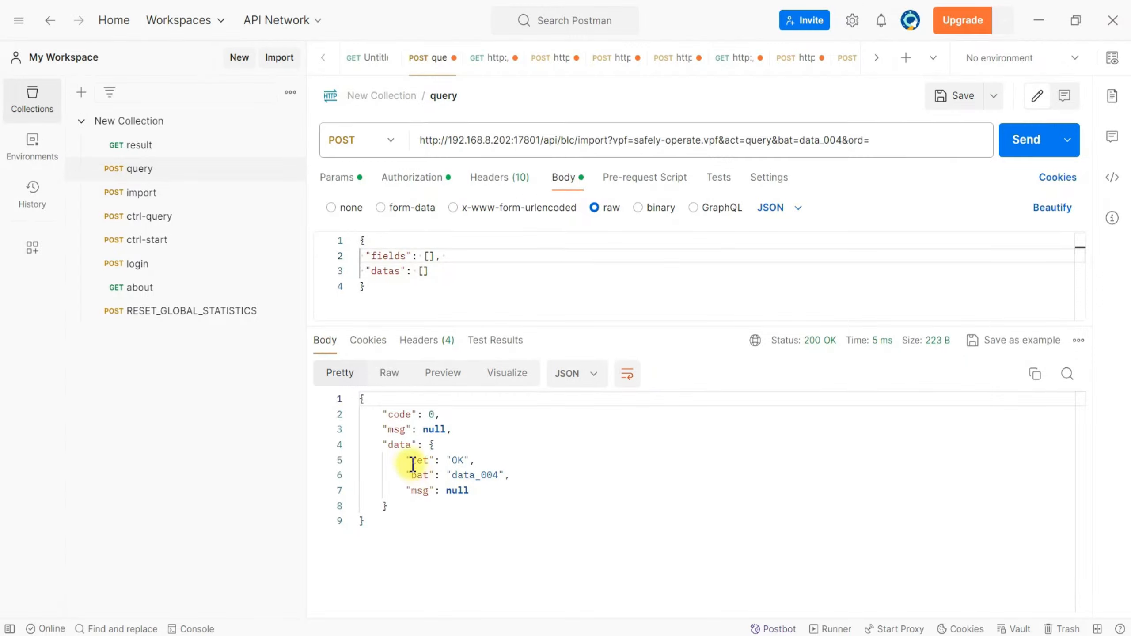
{"action": "left_click_drag", "start_coordinate": [408, 459], "coordinate": [527, 459]}
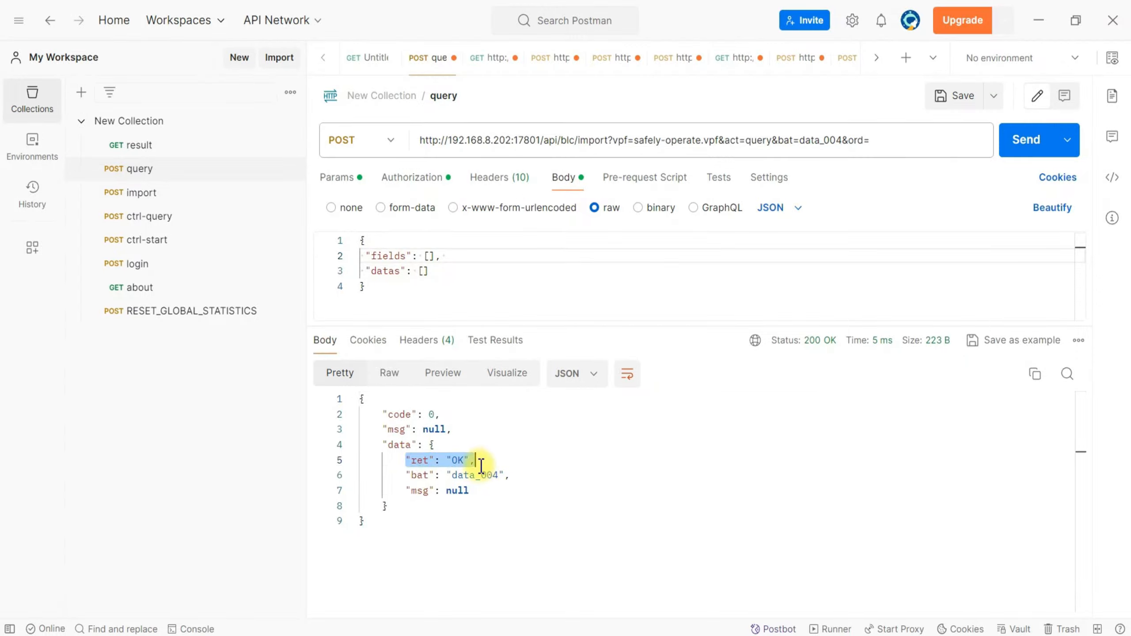
{"action": "left_click_drag", "start_coordinate": [405, 475], "coordinate": [517, 477]}
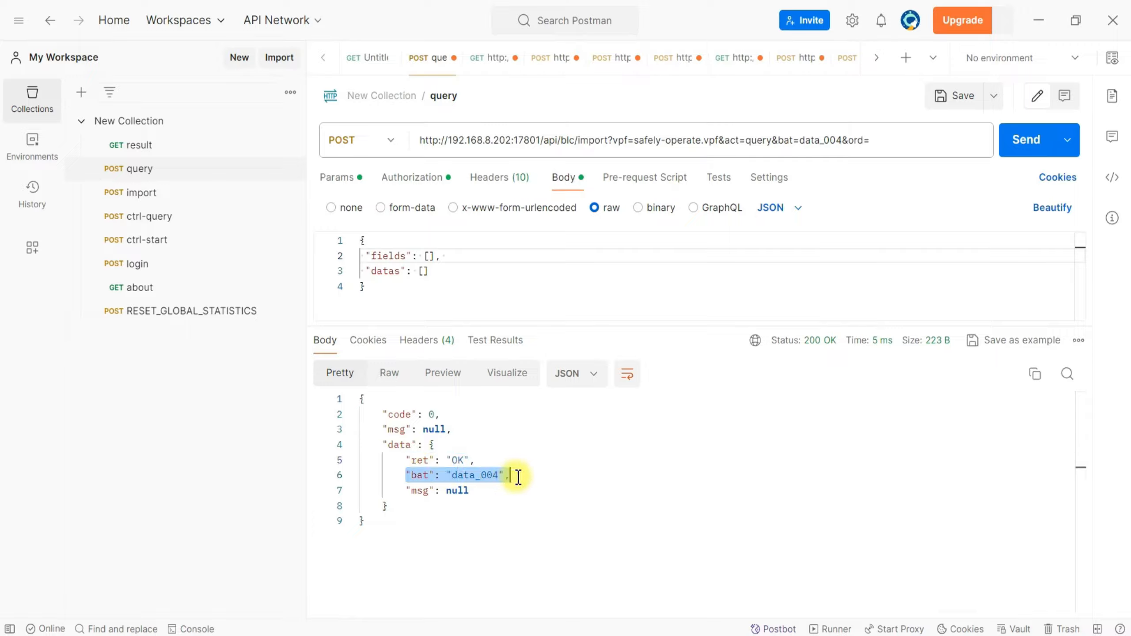
{"action": "left_click", "coordinate": [518, 477]}
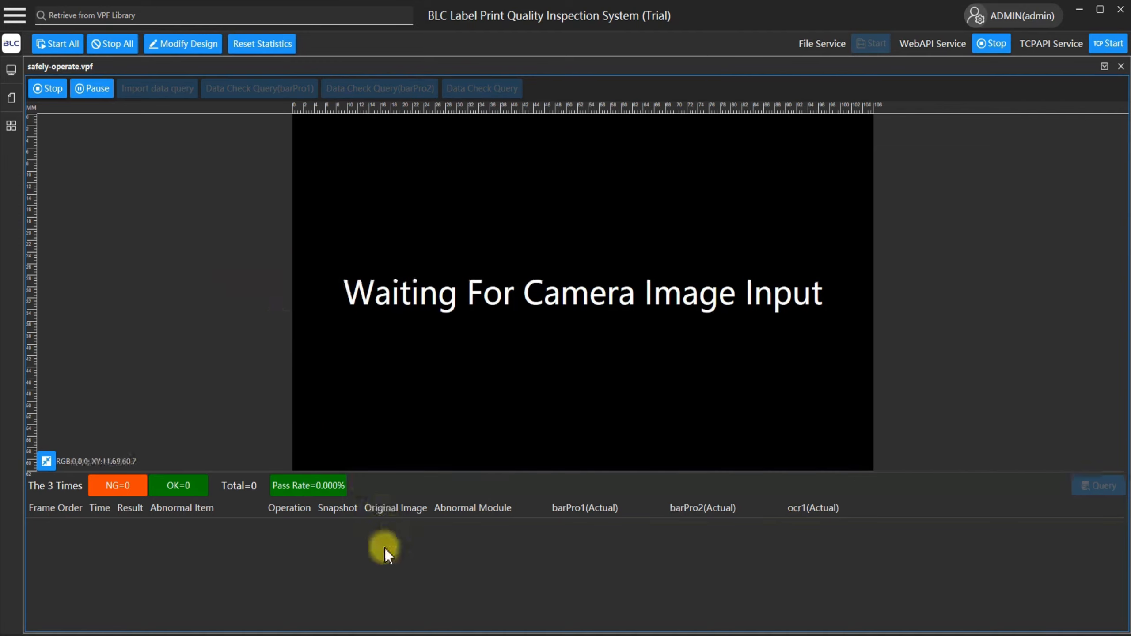
Switch to BarTender Designer and print one copy of the label for the first record only.
{"action": "mouse_move", "coordinate": [384, 631]}
{"action": "left_click", "coordinate": [330, 577]}
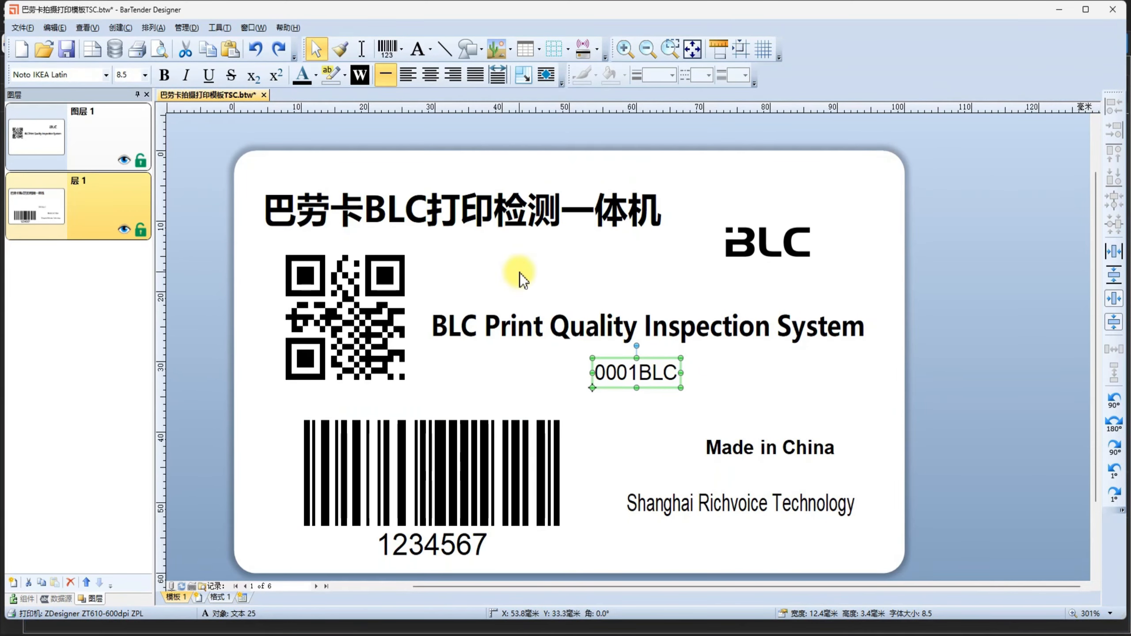
{"action": "key", "text": "ctrl+p"}
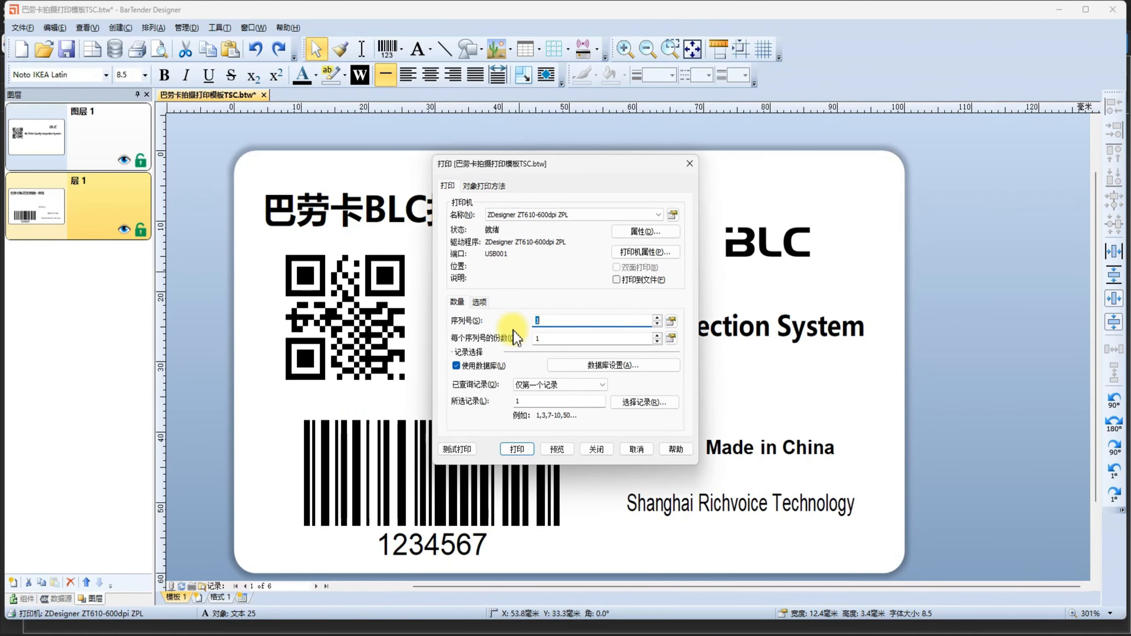
{"action": "left_click", "coordinate": [517, 449]}
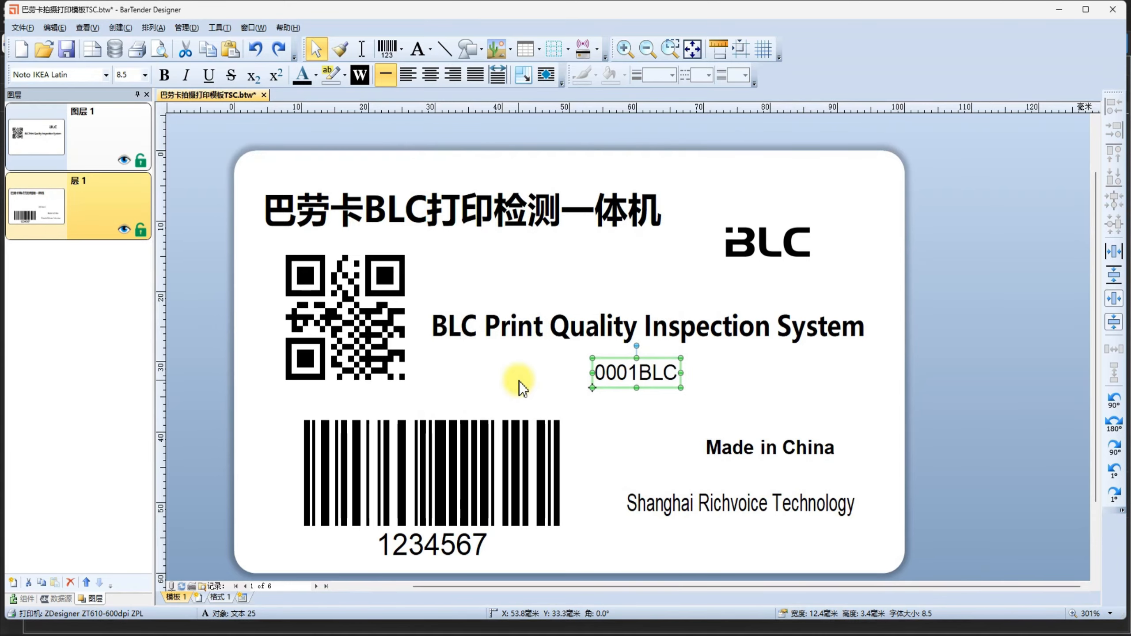
Switch to the BLC alarm window and compare target and actual values in the Master Data Check rows for barPro1, barPro2 and ocr1.
{"action": "key", "text": "alt+Tab"}
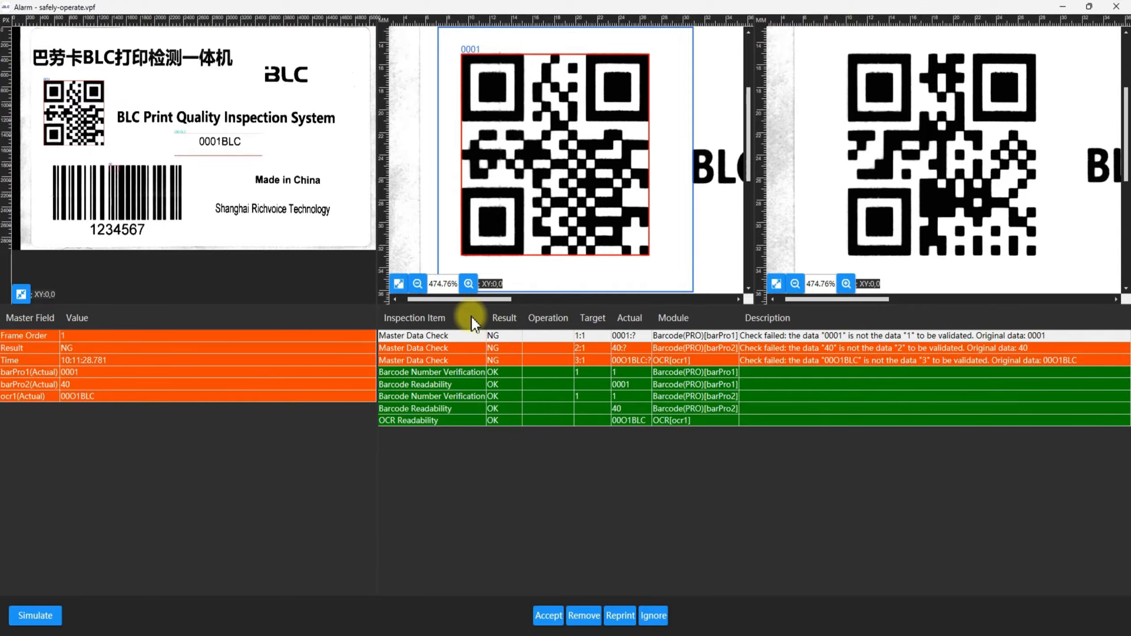
{"action": "left_click", "coordinate": [587, 340]}
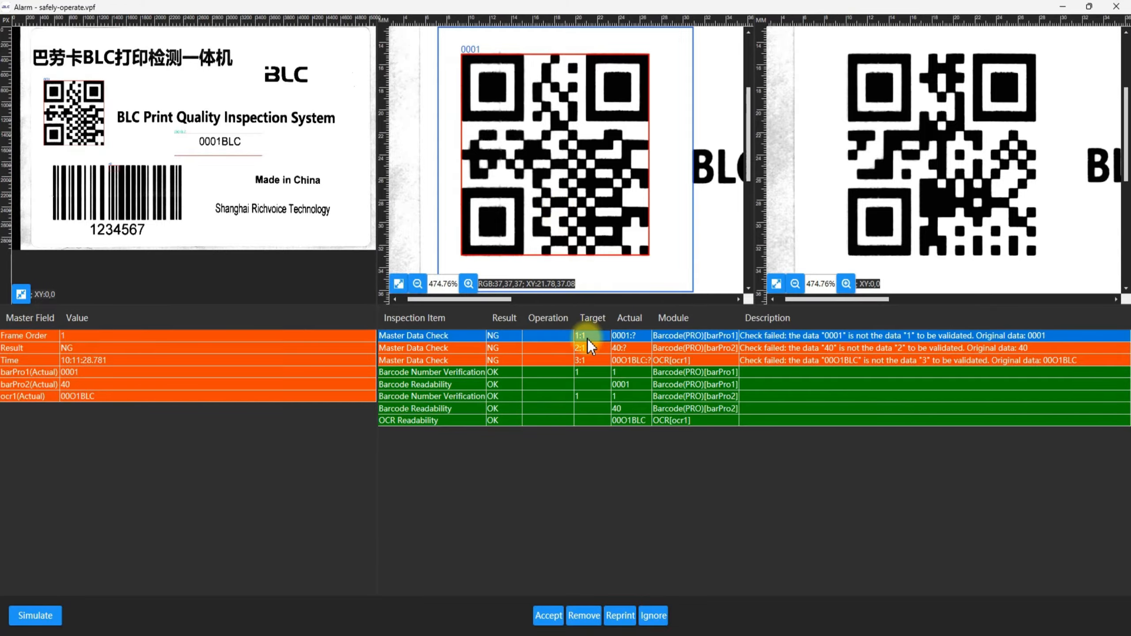
{"action": "left_click", "coordinate": [589, 349]}
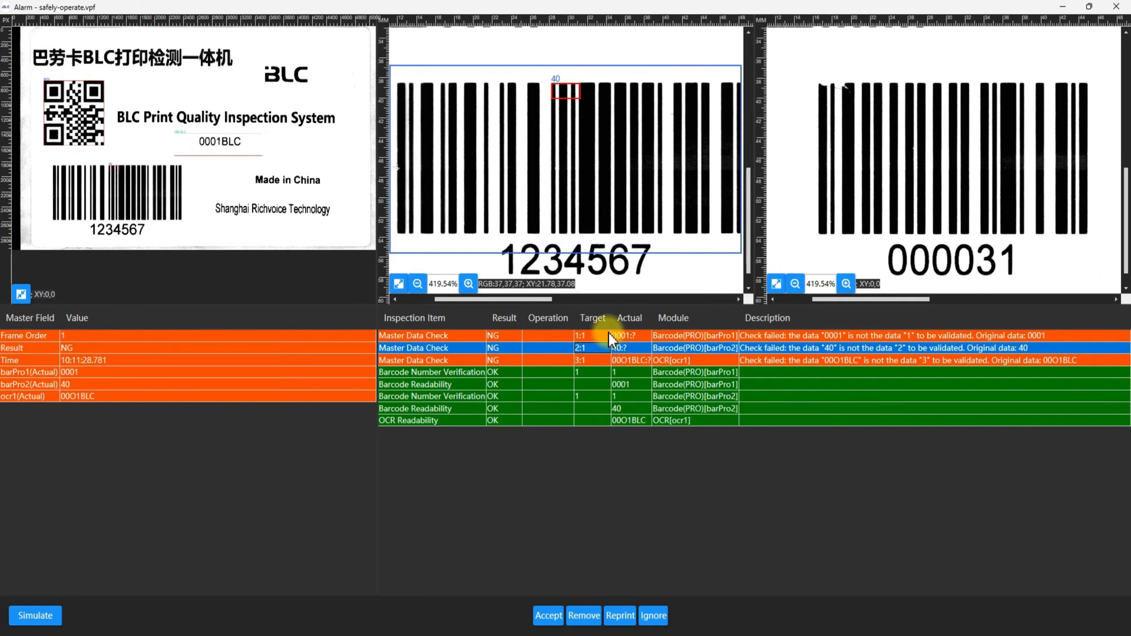
{"action": "left_click", "coordinate": [626, 360]}
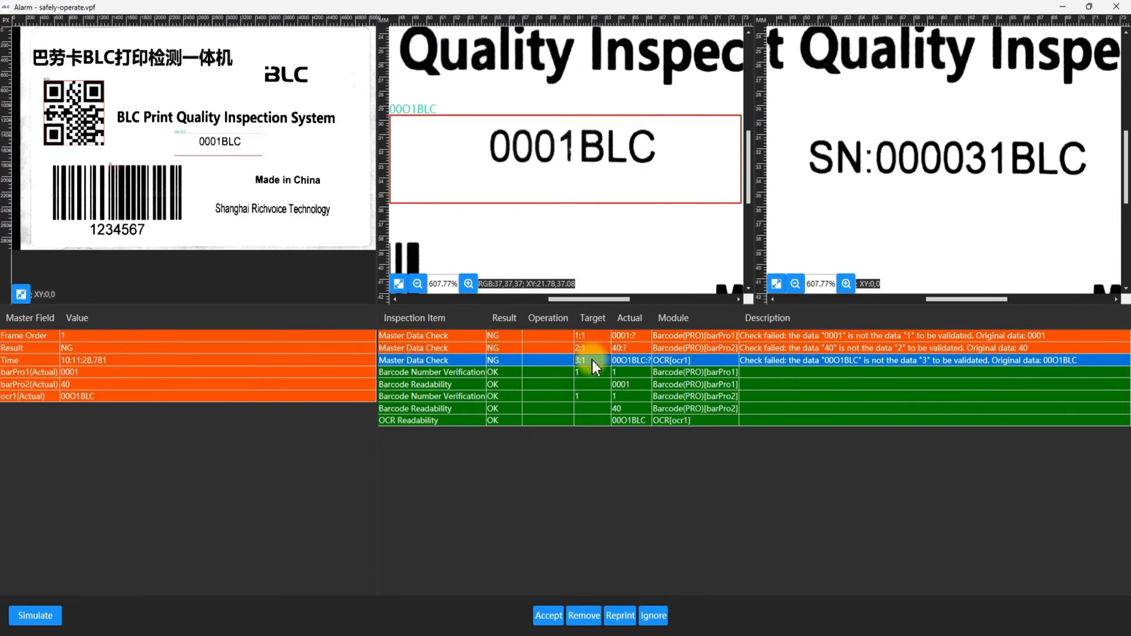
{"action": "left_click", "coordinate": [592, 350]}
{"action": "left_click", "coordinate": [589, 340]}
{"action": "left_click", "coordinate": [591, 350]}
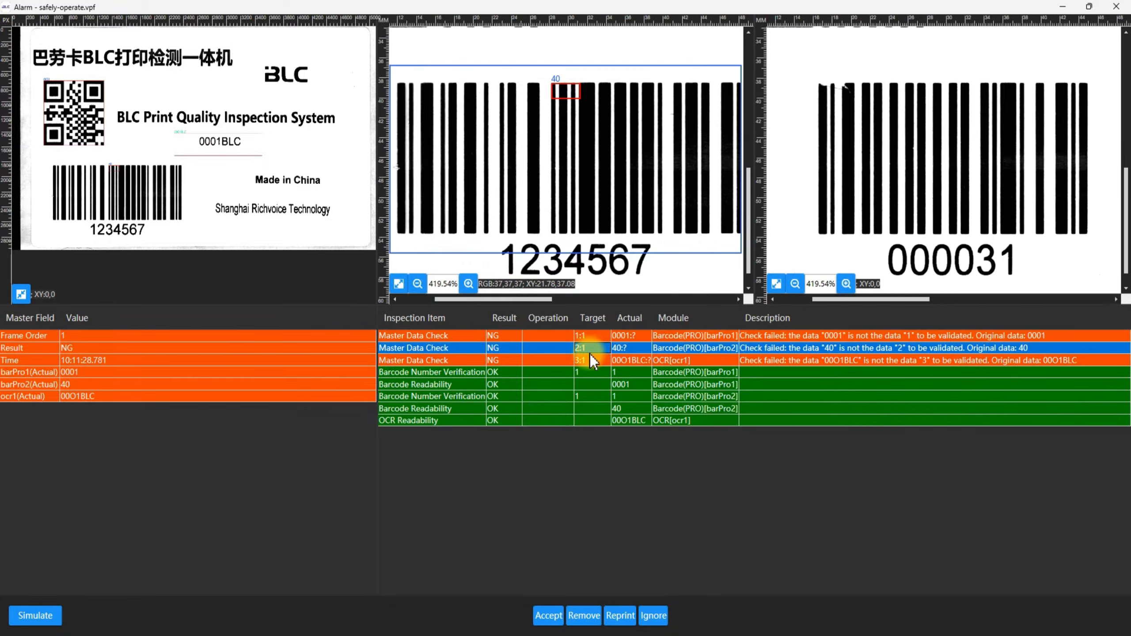
{"action": "left_click", "coordinate": [590, 359]}
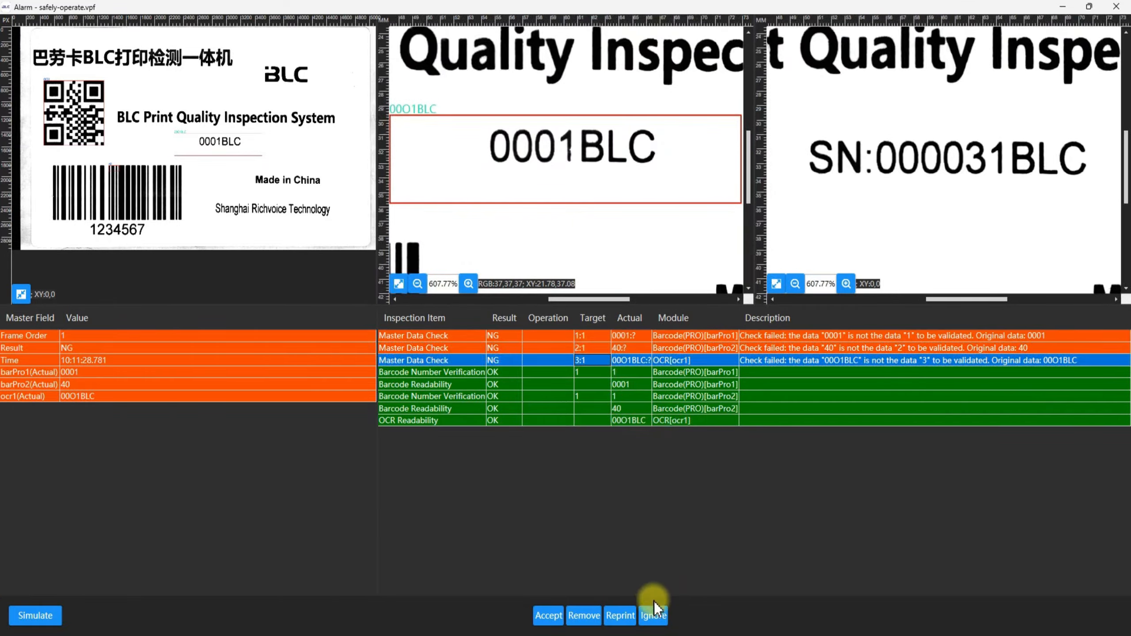
Ignore the alarm, then widen the Time and Frame Order columns in the result list and select the first record.
{"action": "left_click", "coordinate": [655, 609]}
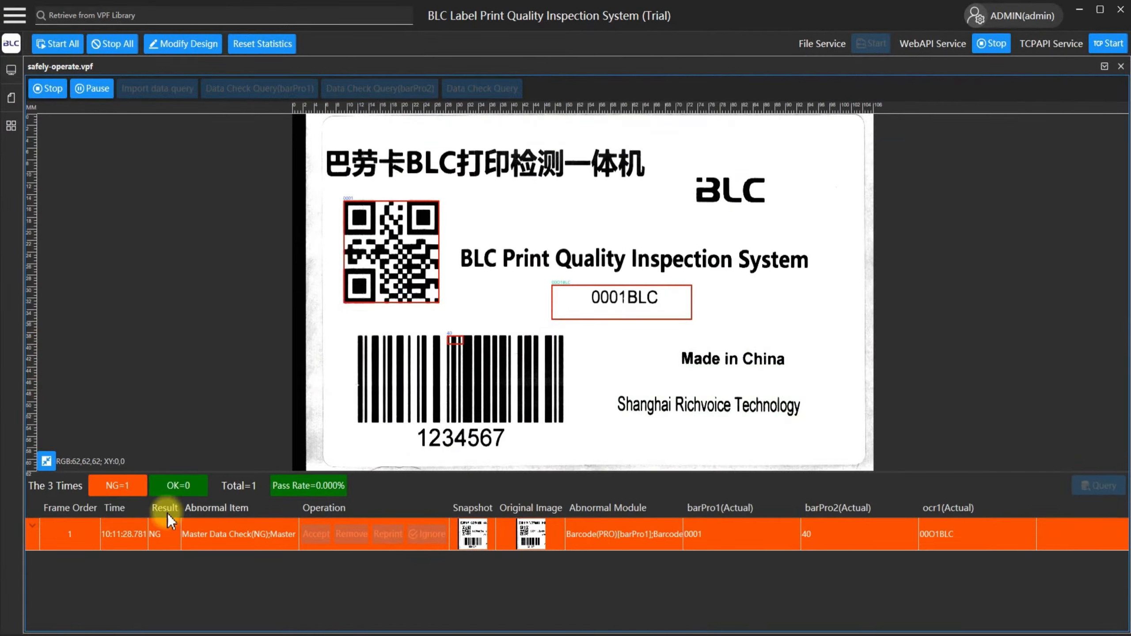
{"action": "left_click_drag", "start_coordinate": [146, 510], "coordinate": [264, 511]}
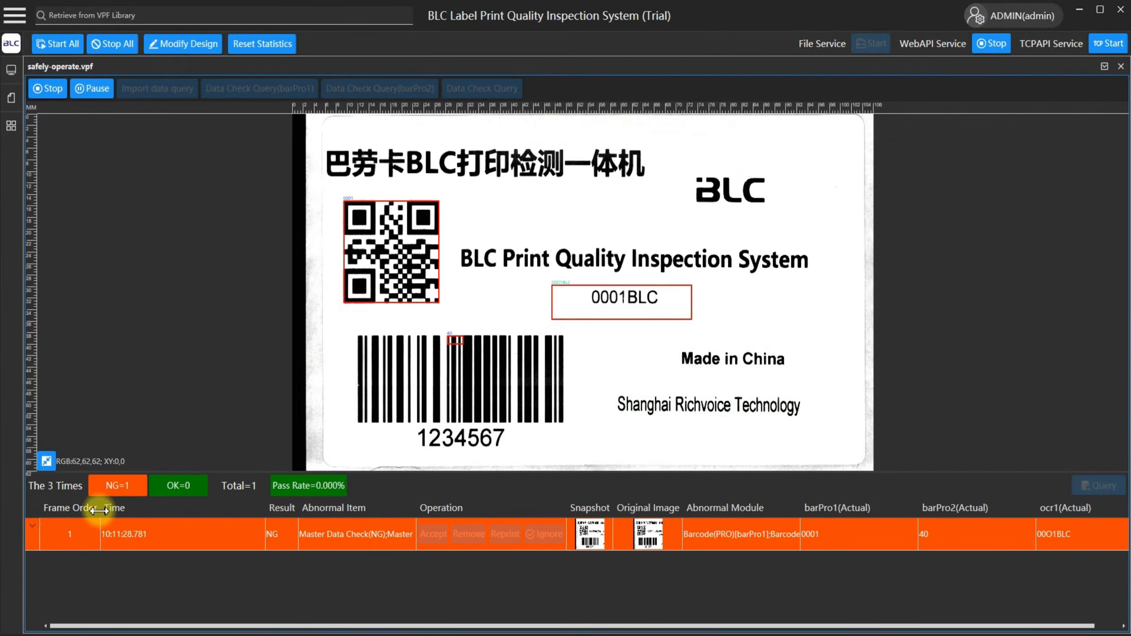
{"action": "left_click_drag", "start_coordinate": [96, 511], "coordinate": [151, 511]}
{"action": "left_click", "coordinate": [212, 534]}
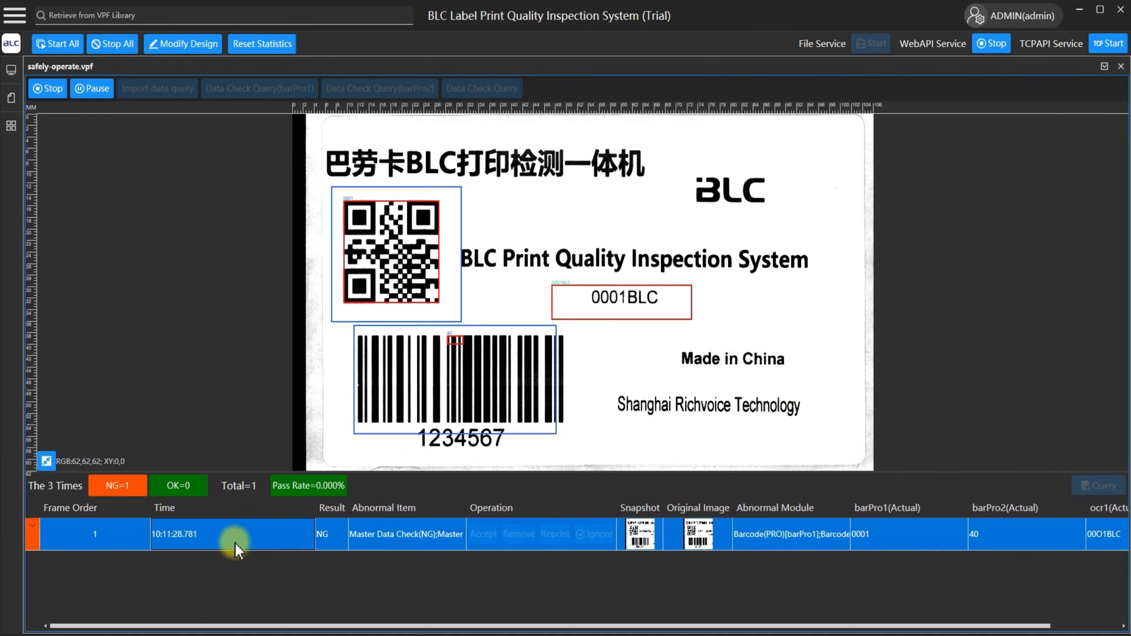
Switch to Postman, open the result request and review its bat and vpf query parameters.
{"action": "mouse_move", "coordinate": [330, 635]}
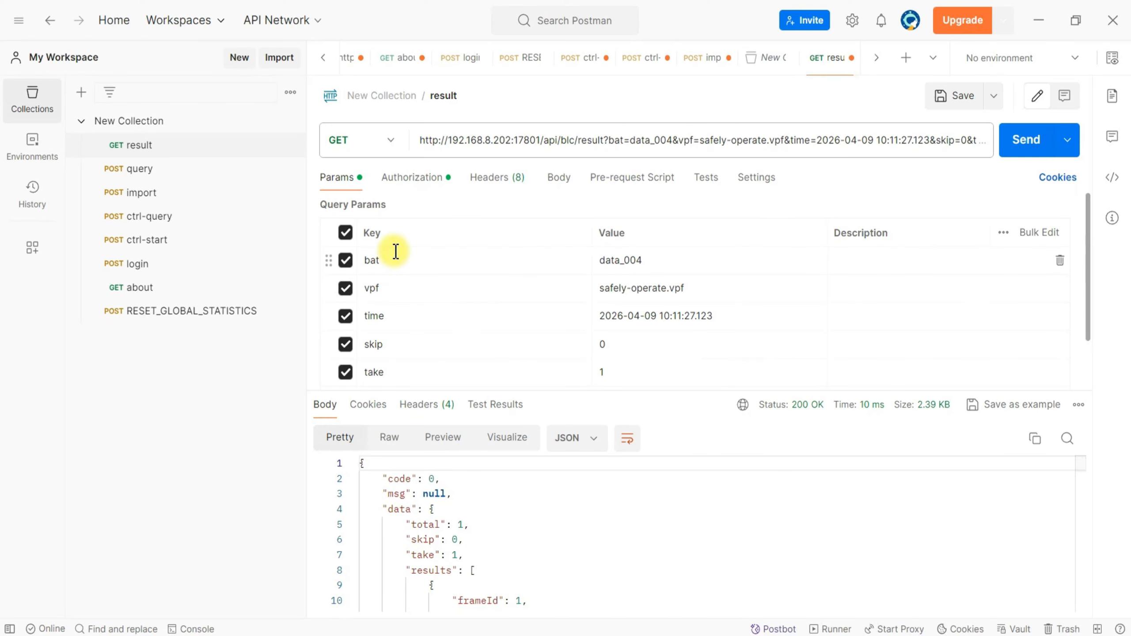
{"action": "left_click", "coordinate": [165, 156]}
{"action": "left_click", "coordinate": [653, 262]}
{"action": "scroll", "coordinate": [624, 262], "scroll_direction": "down", "scroll_amount": 1}
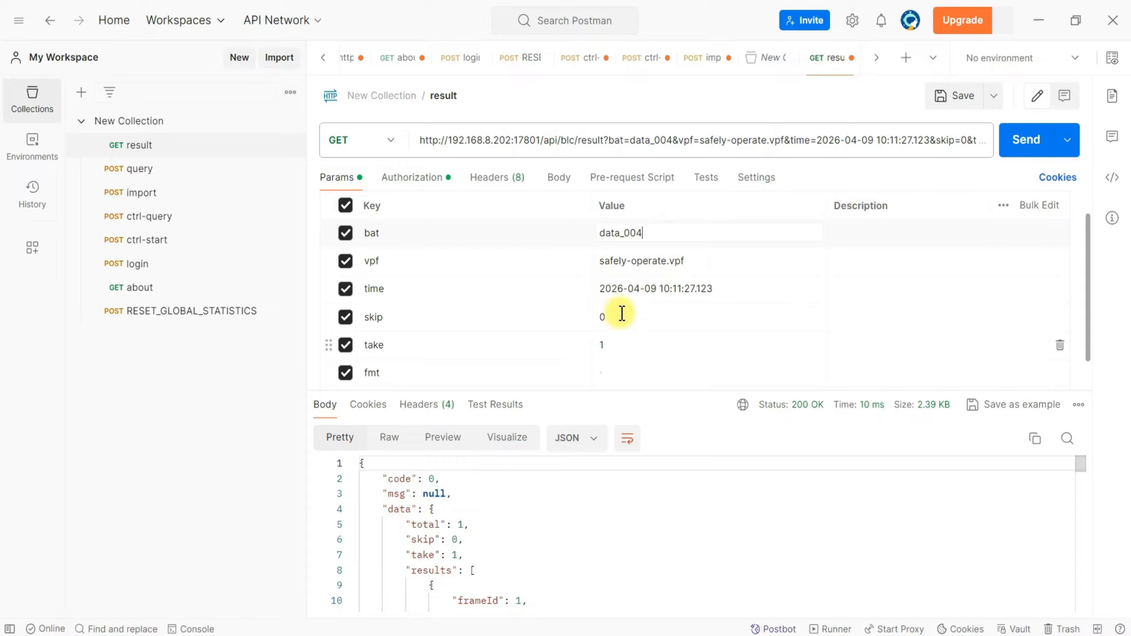
Switch to BLC to check the inspection record's time against the time parameter of the result request in Postman.
{"action": "left_click", "coordinate": [406, 635]}
{"action": "left_click", "coordinate": [251, 548]}
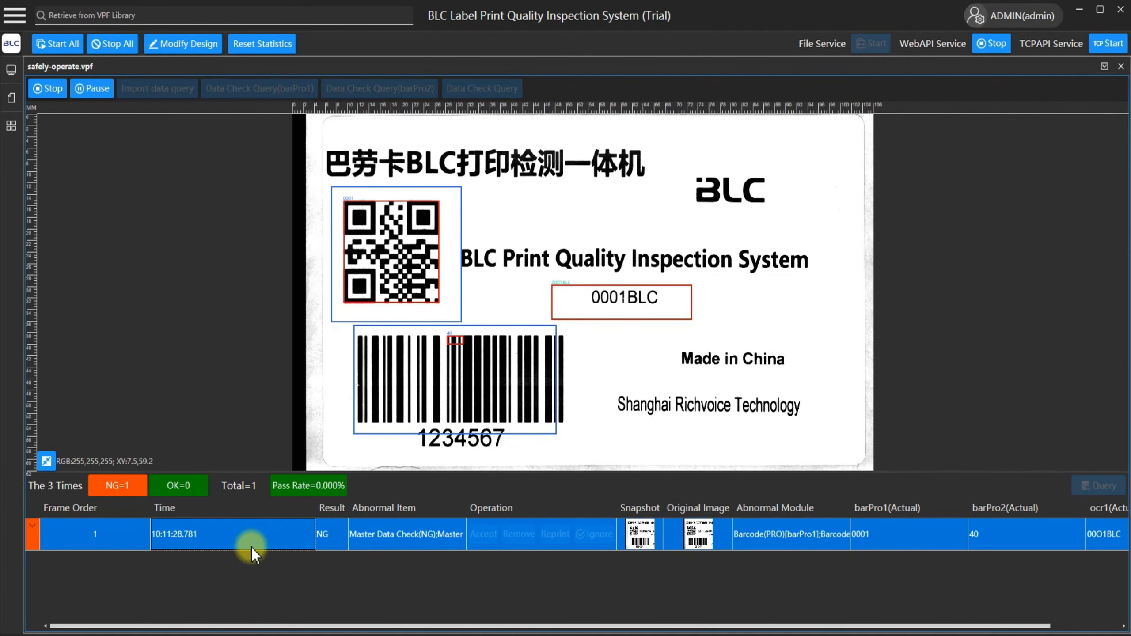
{"action": "left_click", "coordinate": [185, 536]}
{"action": "key", "text": "alt+Tab"}
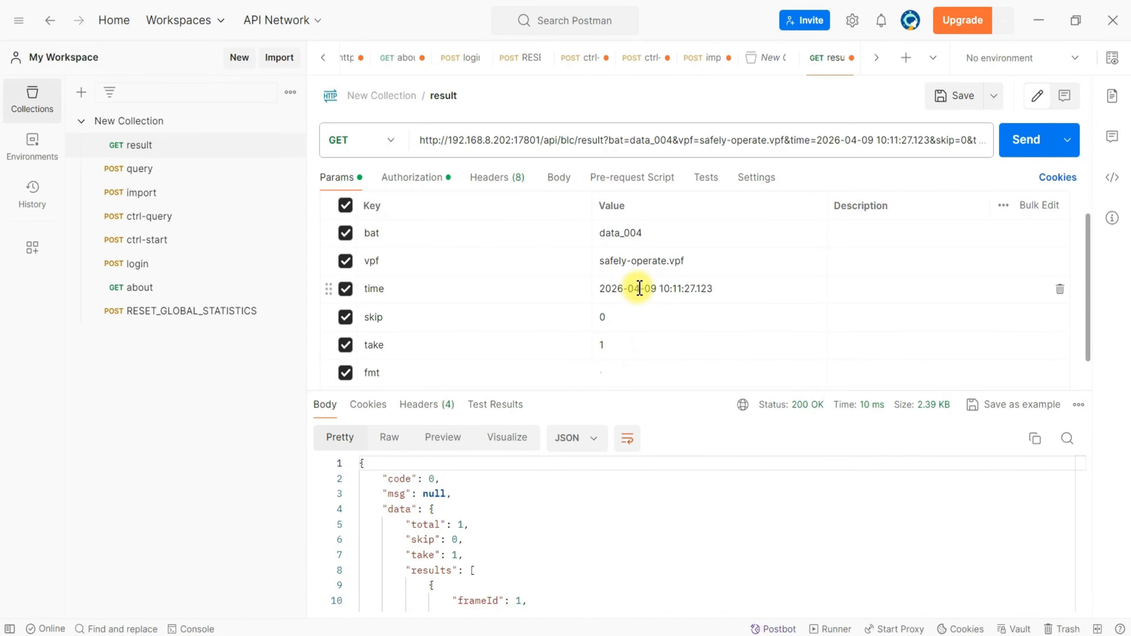
{"action": "left_click", "coordinate": [702, 290]}
Check the result request's skip, take and fmt parameters, its bearer token authorization and its body.
{"action": "left_click", "coordinate": [628, 319]}
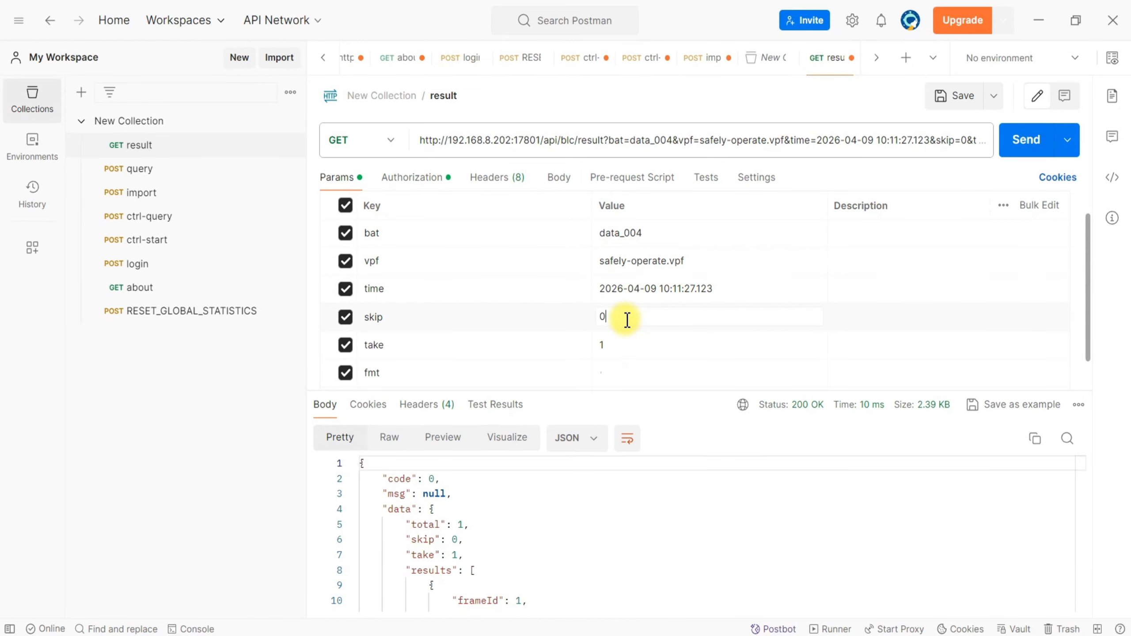
{"action": "left_click", "coordinate": [623, 344]}
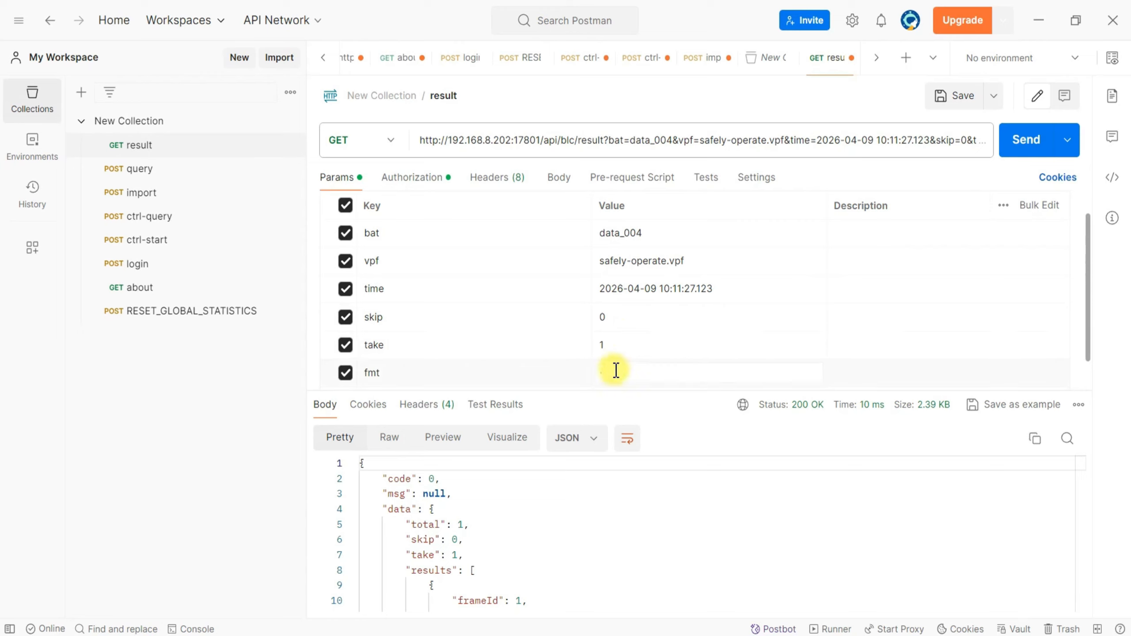
{"action": "left_click", "coordinate": [428, 182]}
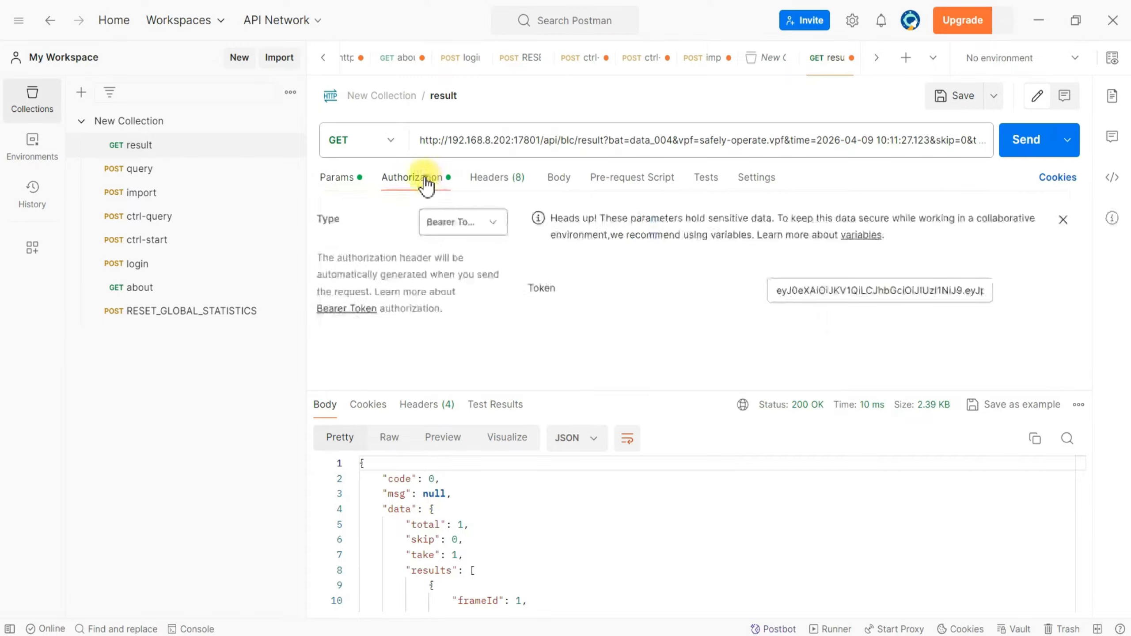
{"action": "left_click", "coordinate": [837, 290]}
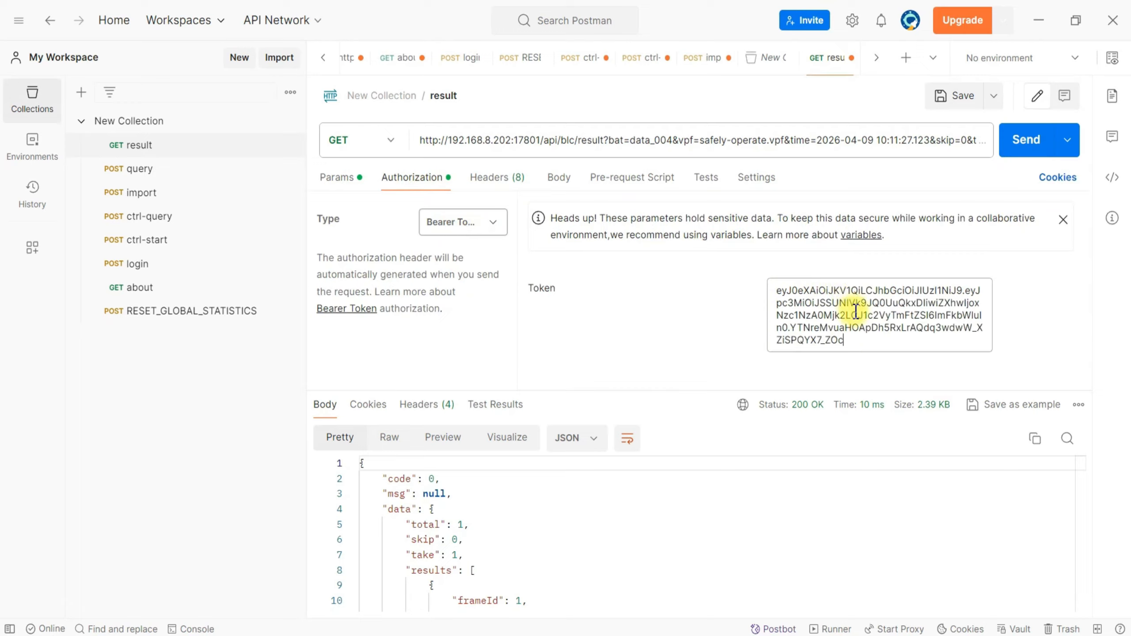
{"action": "left_click", "coordinate": [559, 178]}
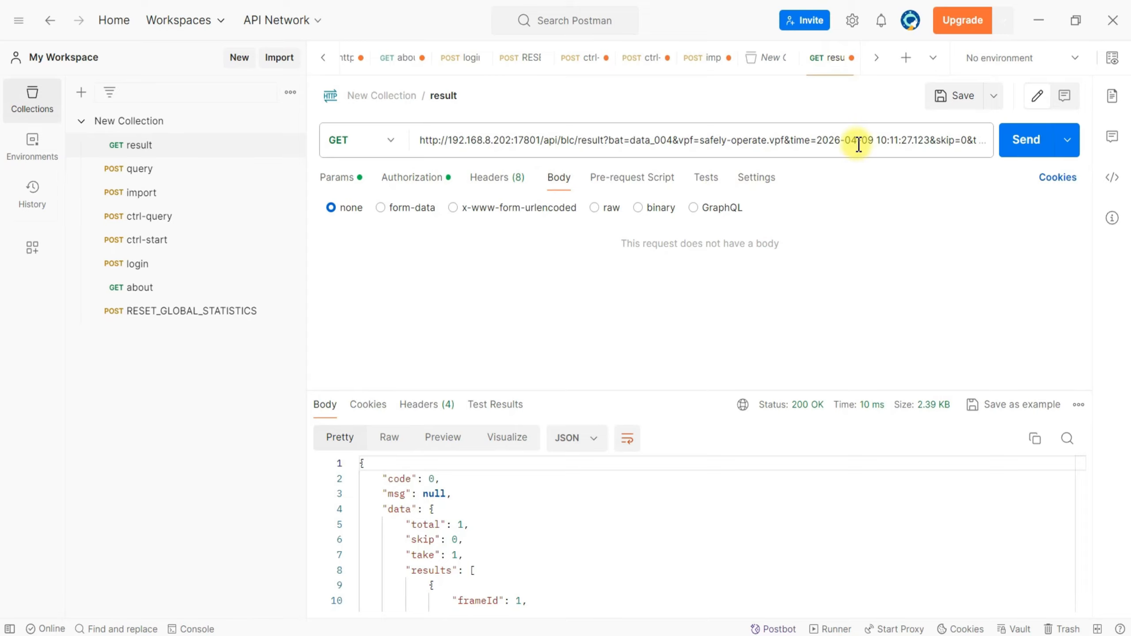
Send the result request, enlarge the response area and highlight the total, skip and take lines.
{"action": "left_click", "coordinate": [1033, 150]}
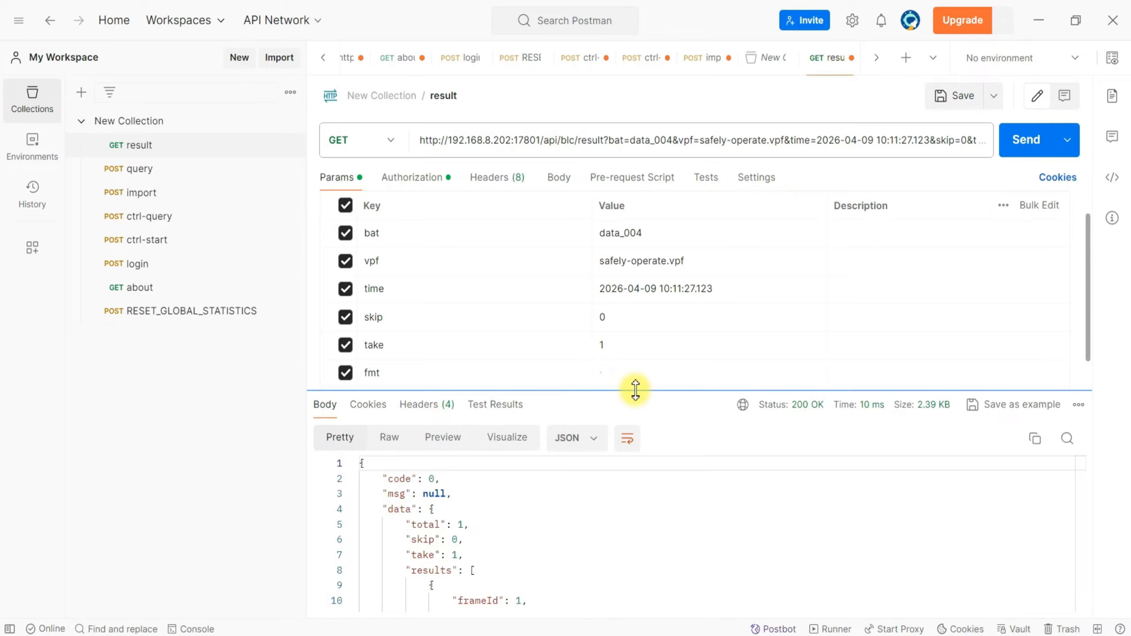
{"action": "left_click_drag", "start_coordinate": [636, 386], "coordinate": [641, 245]}
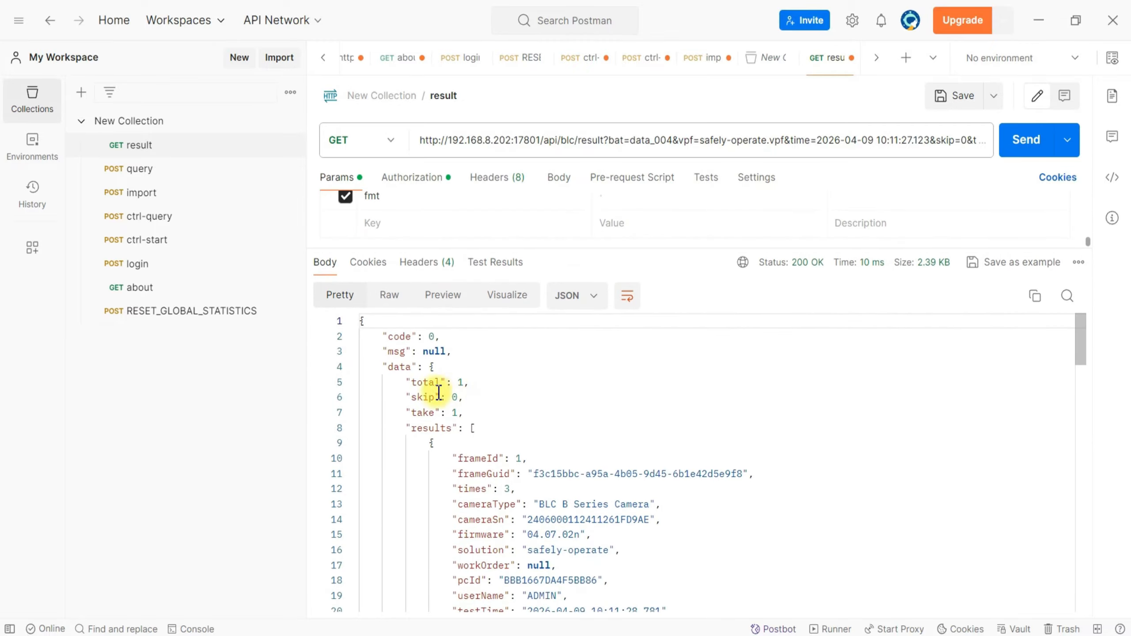
{"action": "left_click_drag", "start_coordinate": [403, 383], "coordinate": [468, 382]}
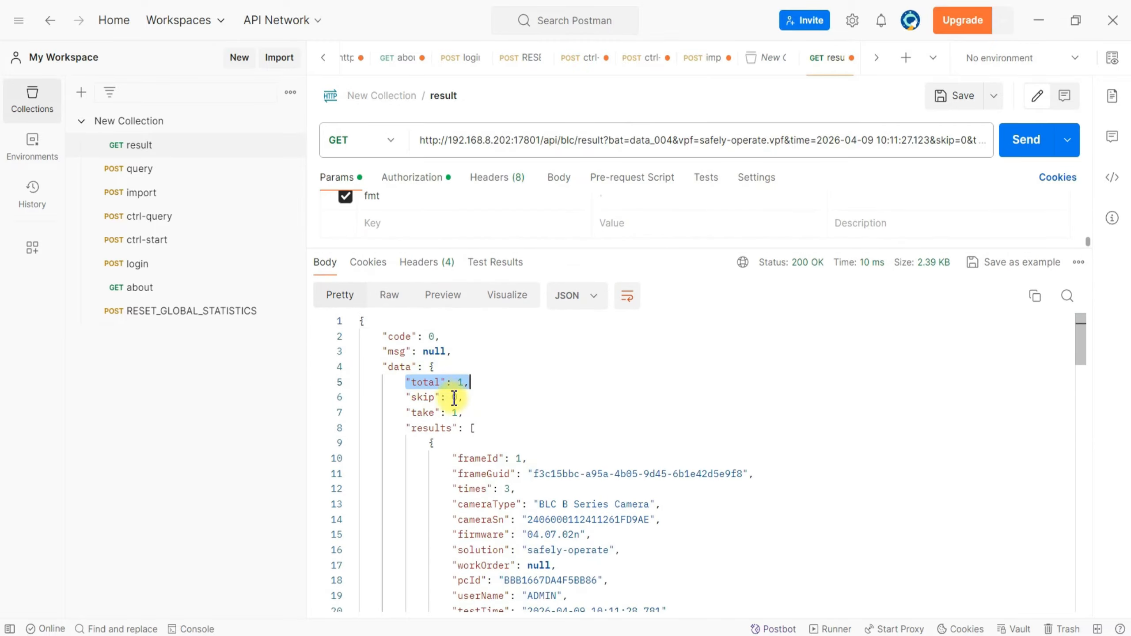
{"action": "left_click_drag", "start_coordinate": [405, 397], "coordinate": [478, 415]}
{"action": "left_click", "coordinate": [490, 429]}
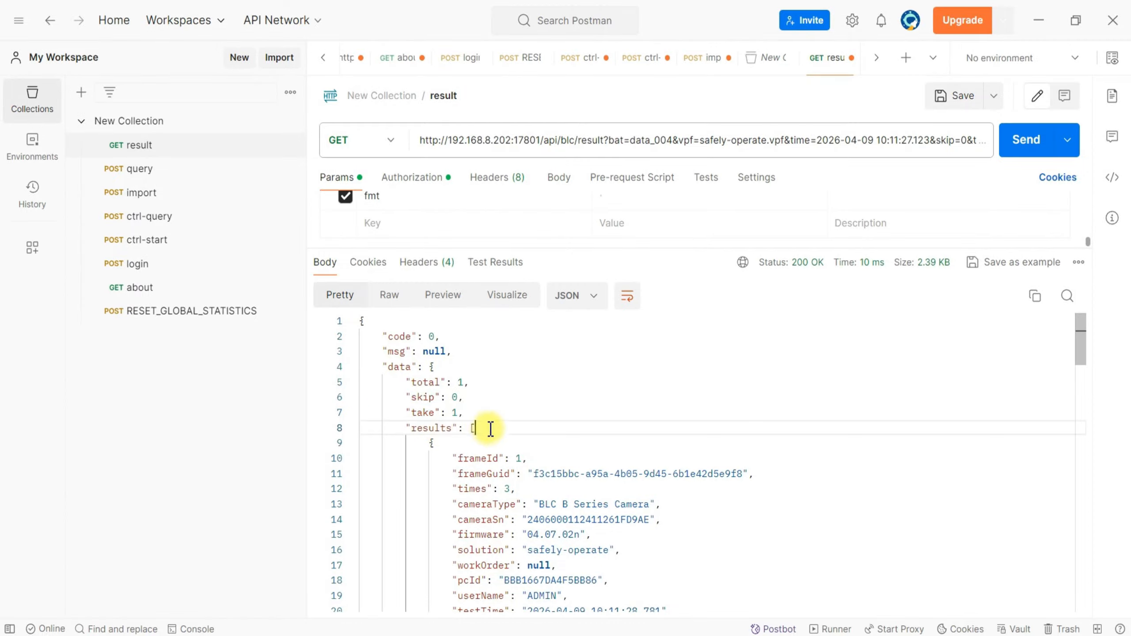
{"action": "scroll", "coordinate": [420, 429], "scroll_direction": "down", "scroll_amount": 3}
{"action": "scroll", "coordinate": [430, 424], "scroll_direction": "up", "scroll_amount": 1}
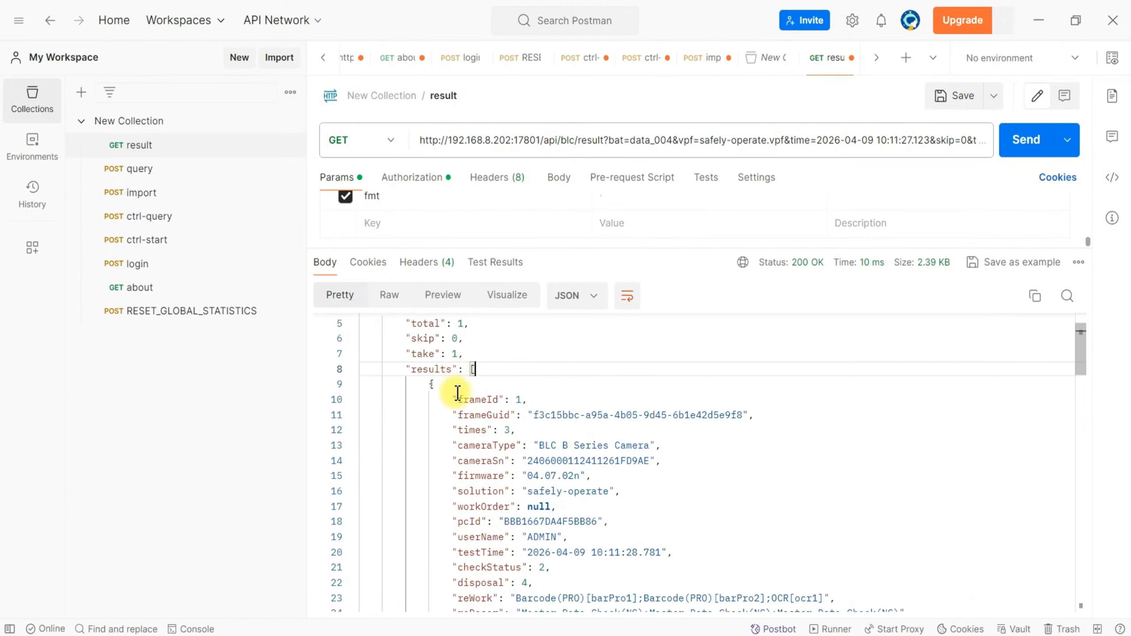
Examine the fields of the first entry in the results array and highlight its checkStatus line.
{"action": "left_click", "coordinate": [458, 388]}
{"action": "scroll", "coordinate": [494, 401], "scroll_direction": "down", "scroll_amount": 1}
{"action": "scroll", "coordinate": [503, 404], "scroll_direction": "down", "scroll_amount": 1}
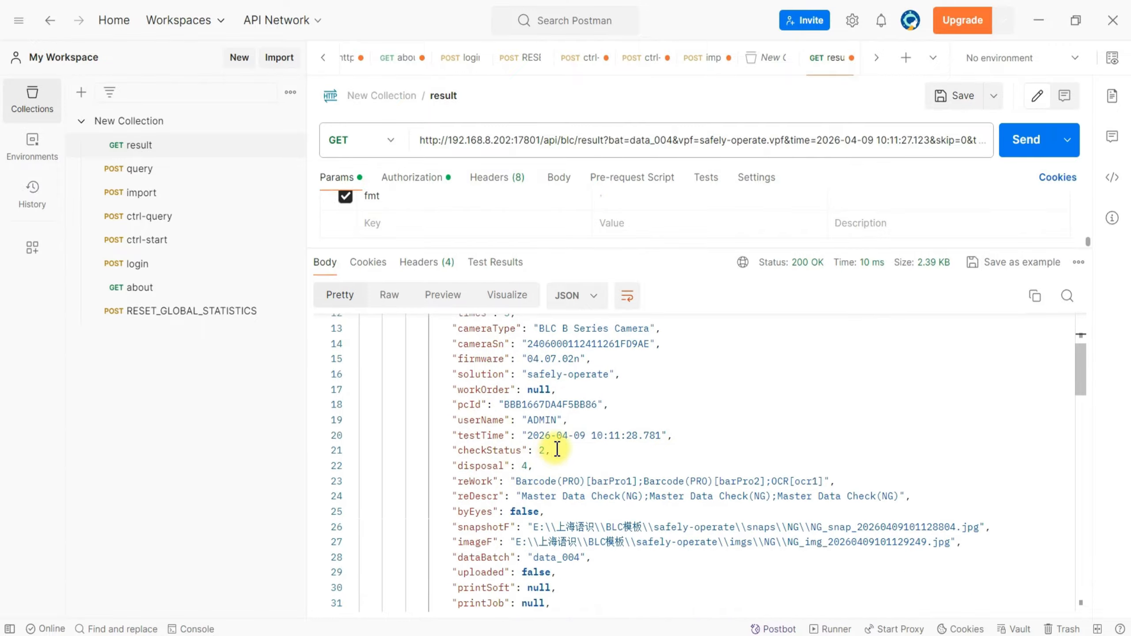
{"action": "left_click_drag", "start_coordinate": [552, 450], "coordinate": [346, 447]}
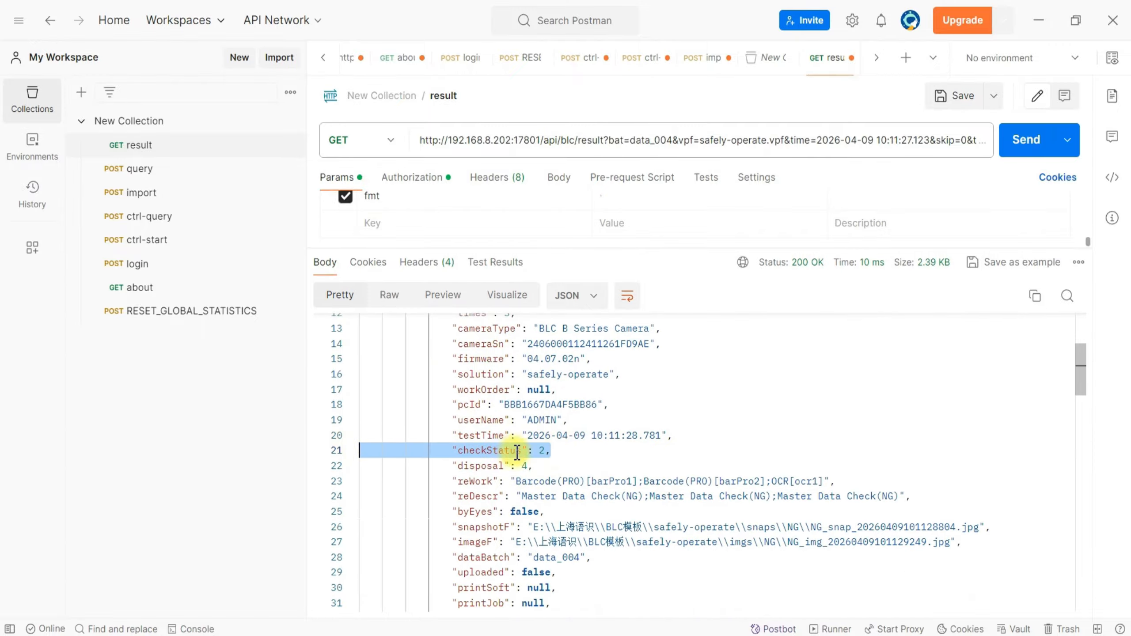
{"action": "left_click", "coordinate": [546, 451]}
{"action": "scroll", "coordinate": [557, 451], "scroll_direction": "down", "scroll_amount": 5}
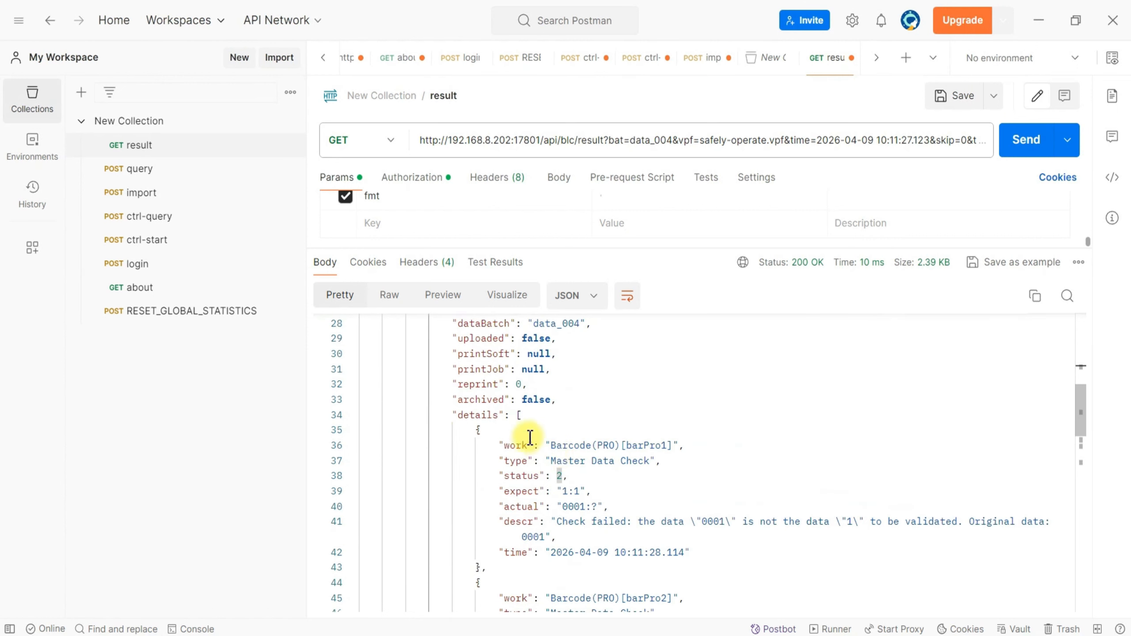
Examine the details array and highlight the work and status lines of the barPro1 Master Data Check entry.
{"action": "left_click", "coordinate": [530, 415]}
{"action": "scroll", "coordinate": [512, 419], "scroll_direction": "down", "scroll_amount": 3}
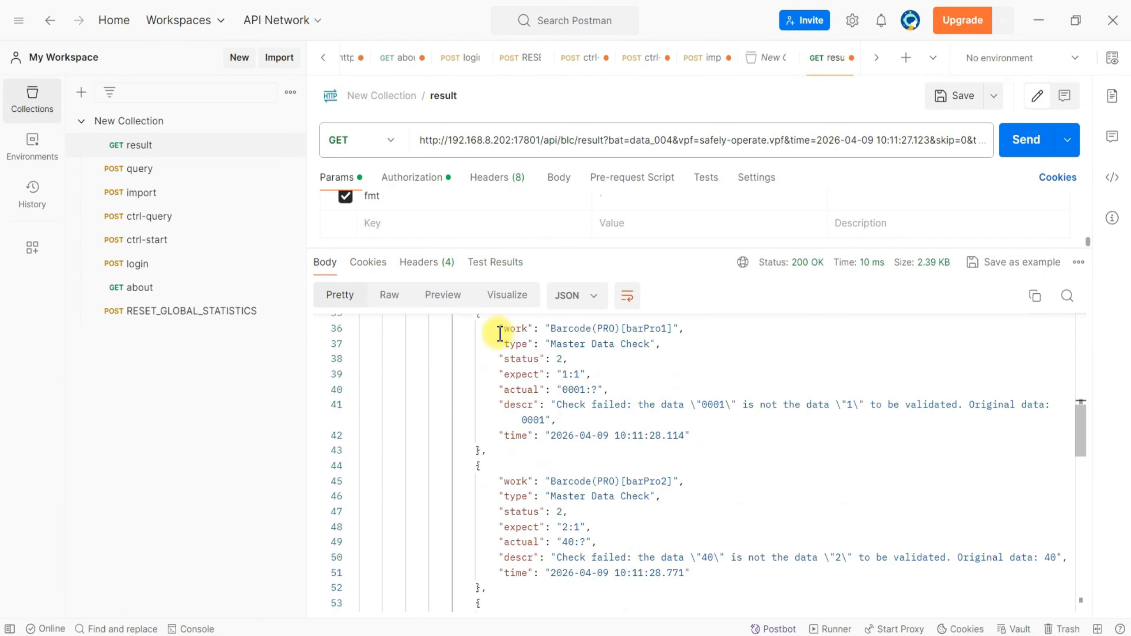
{"action": "scroll", "coordinate": [498, 329], "scroll_direction": "up", "scroll_amount": 1}
{"action": "left_click", "coordinate": [502, 386]}
{"action": "left_click_drag", "start_coordinate": [502, 388], "coordinate": [694, 387]}
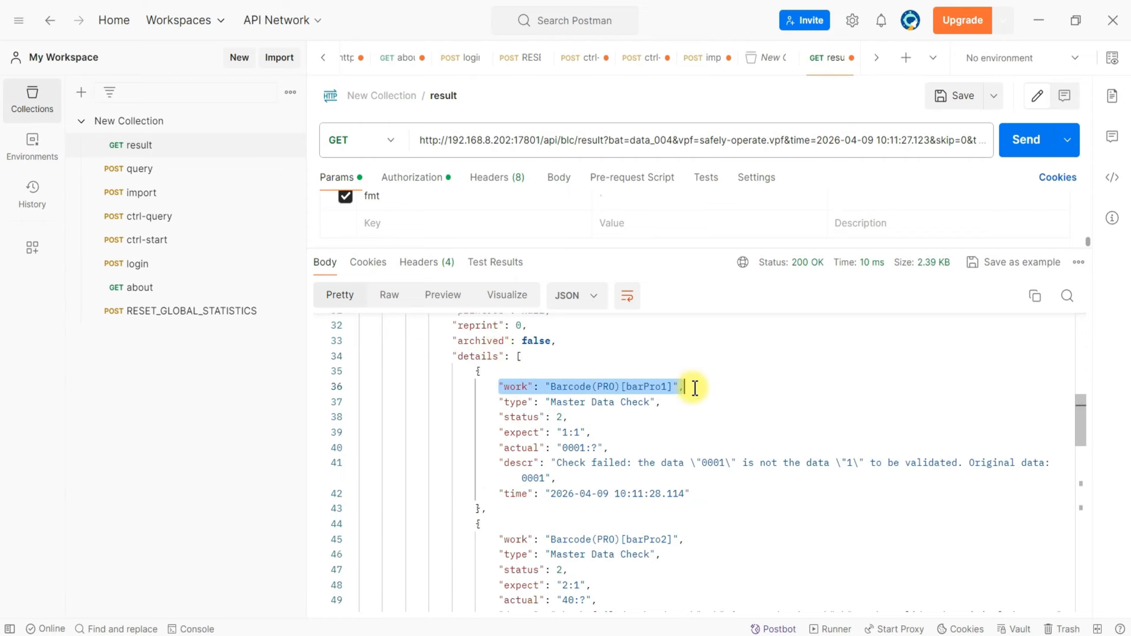
{"action": "left_click_drag", "start_coordinate": [495, 417], "coordinate": [615, 421]}
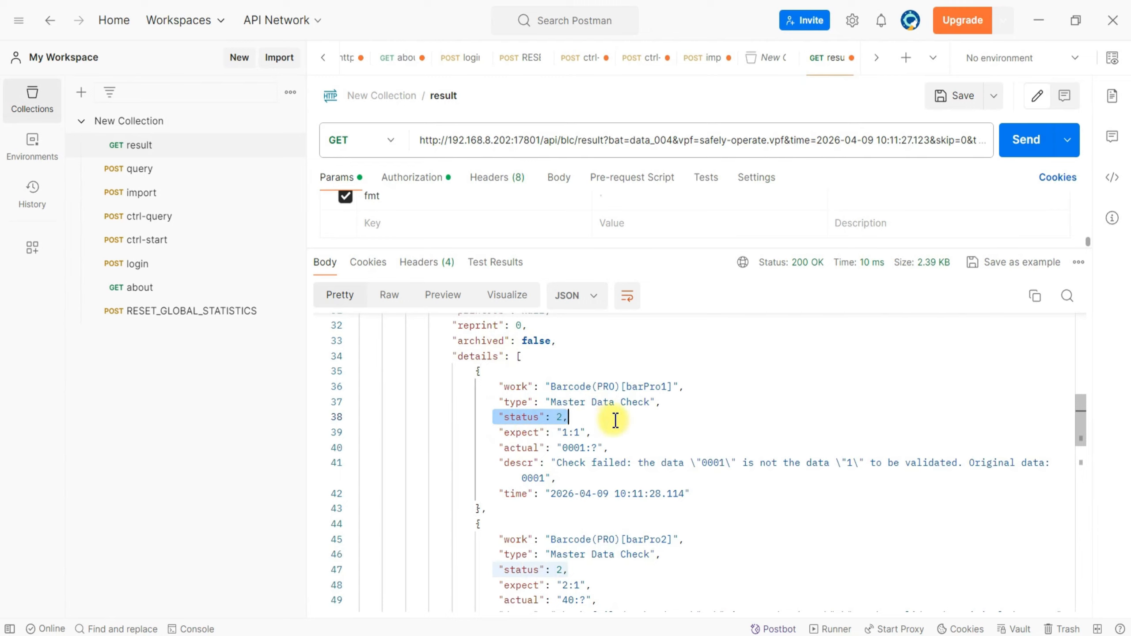
{"action": "left_click", "coordinate": [562, 418]}
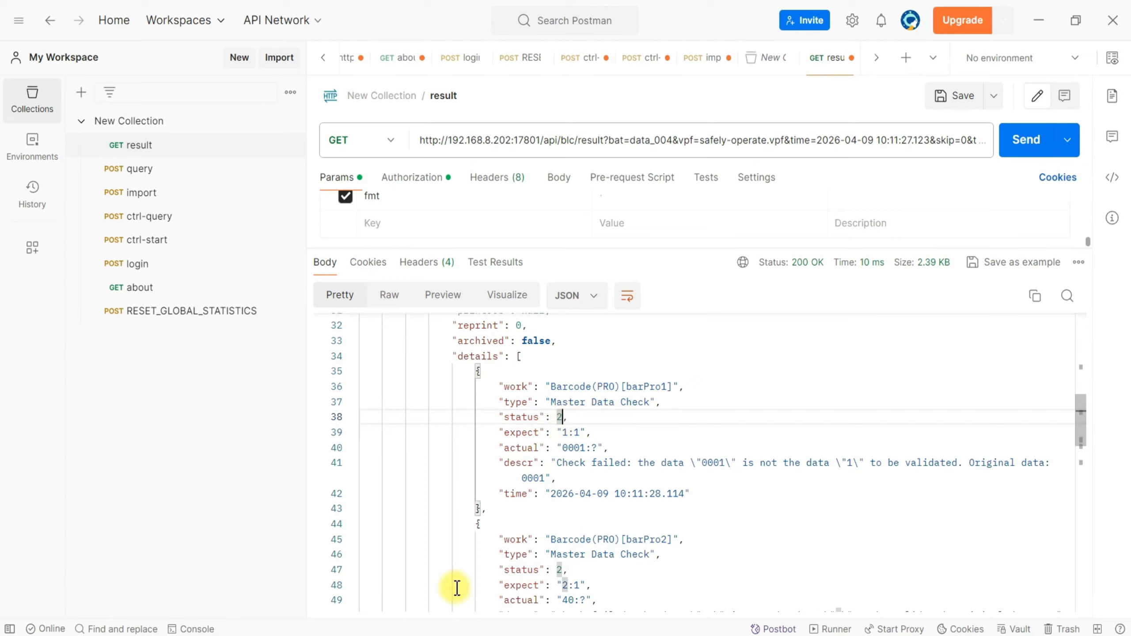
Switch to BLC to view the inspection record in the result list.
{"action": "mouse_move", "coordinate": [393, 630]}
{"action": "left_click", "coordinate": [414, 584]}
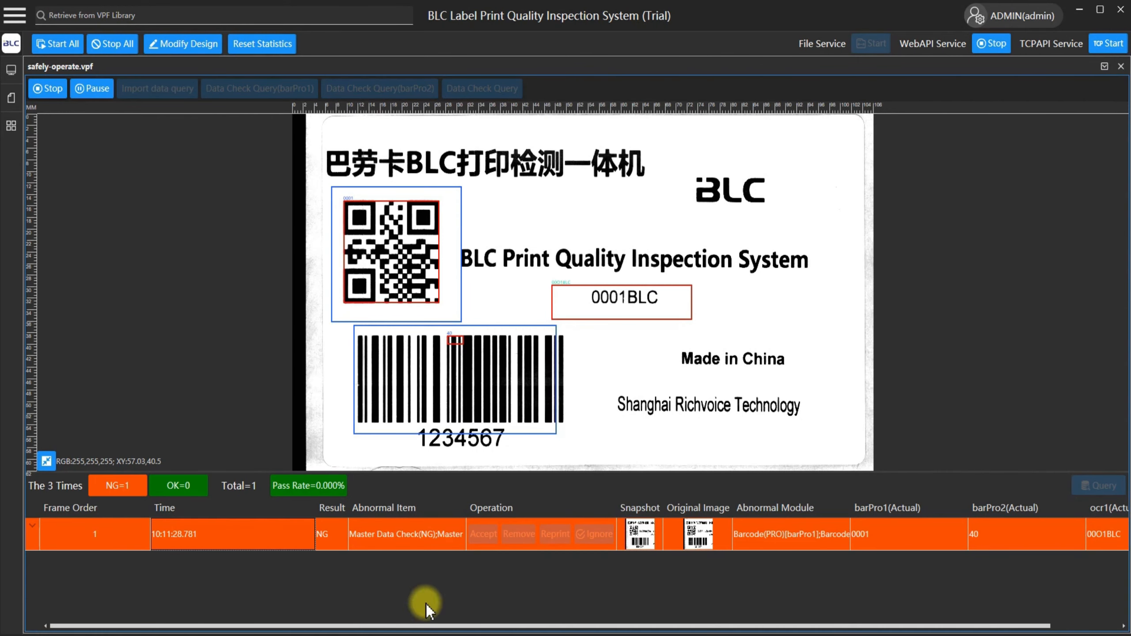